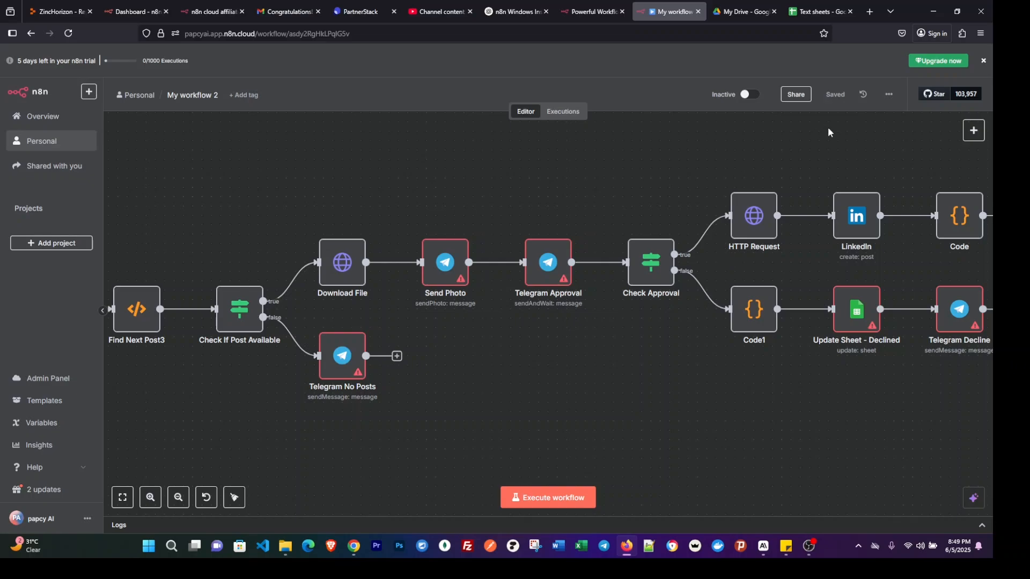
# Switch to the Text sheets spreadsheet in Google Sheets and rename it to "Agent Sheet".
pyautogui.click(729, 11)
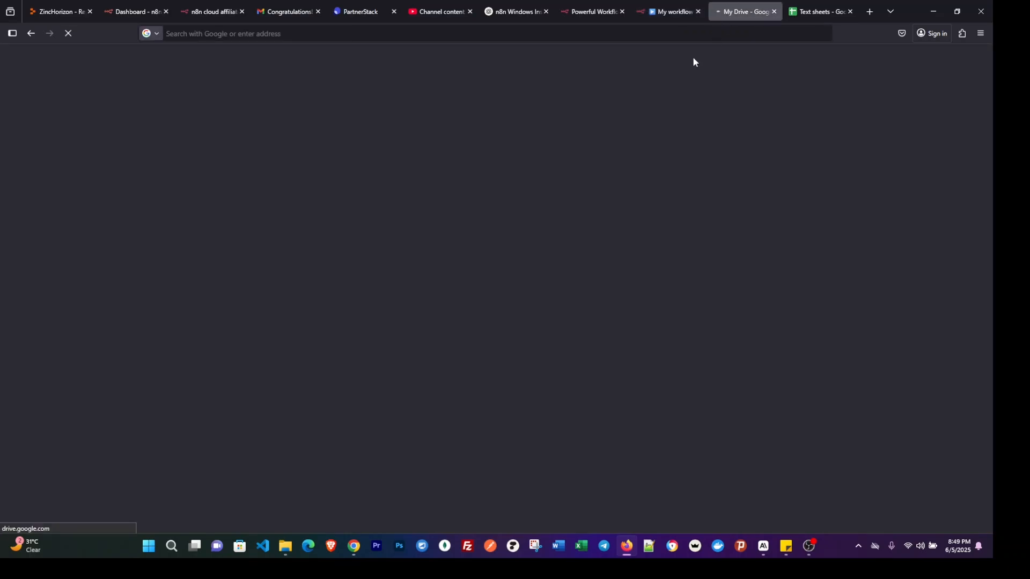
pyautogui.click(812, 16)
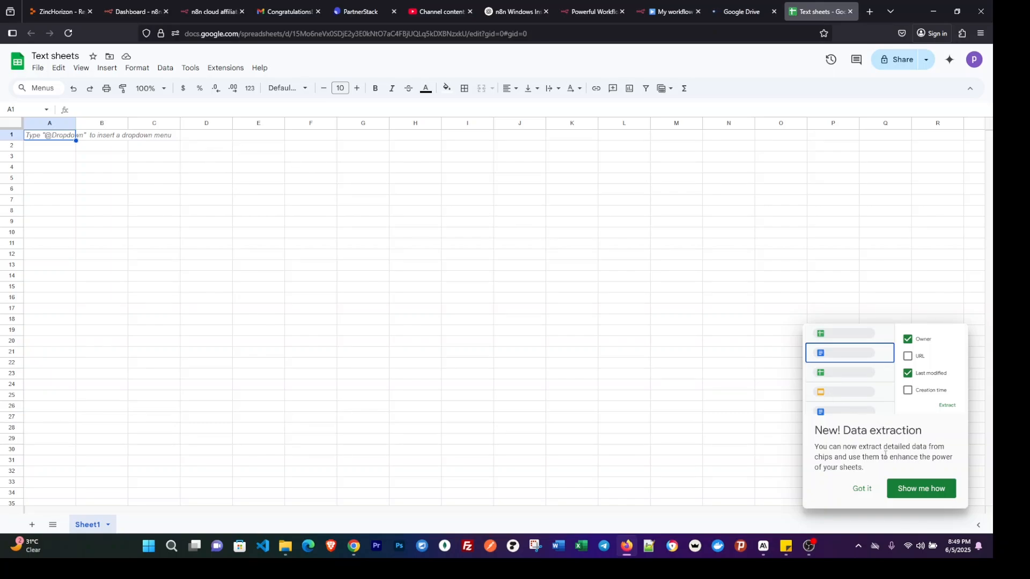
pyautogui.click(862, 489)
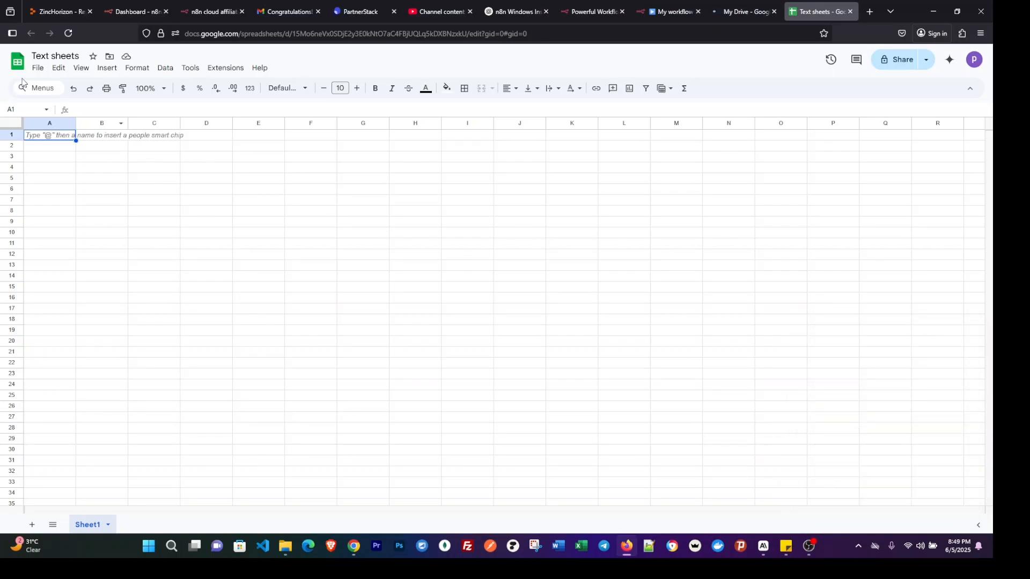
pyautogui.doubleClick(53, 56)
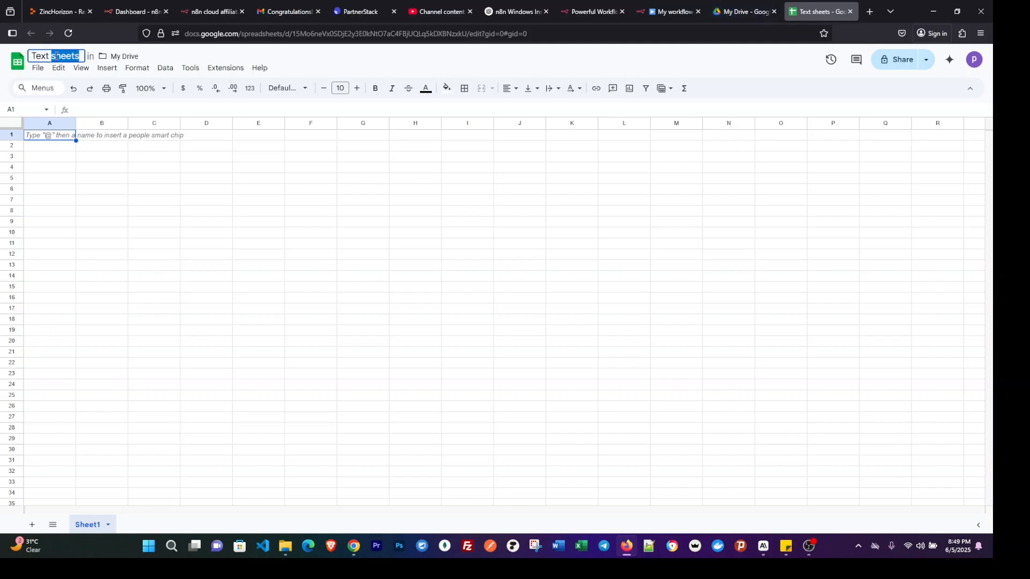
pyautogui.click(54, 56)
pyautogui.write('A')
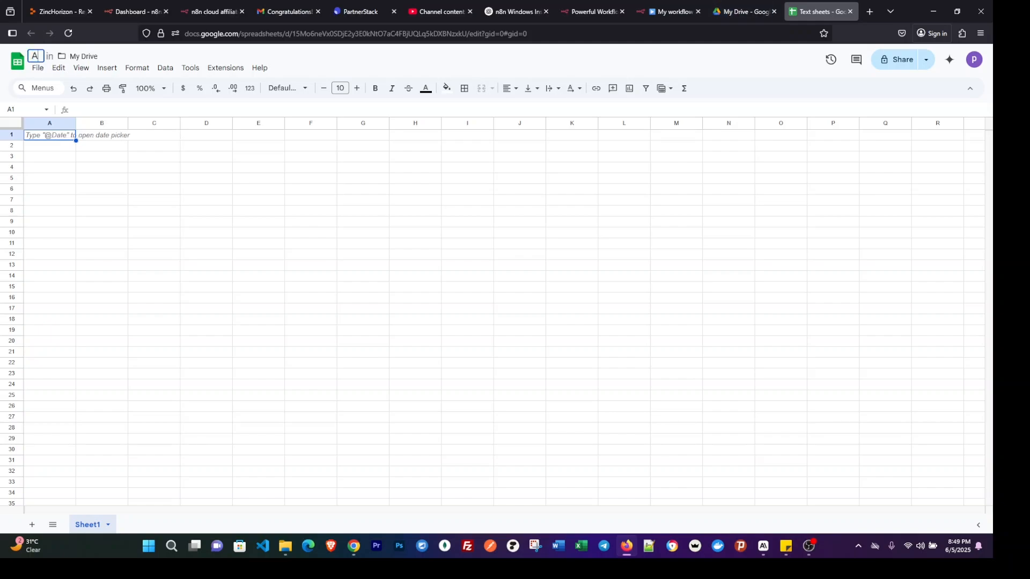
pyautogui.write('gent S')
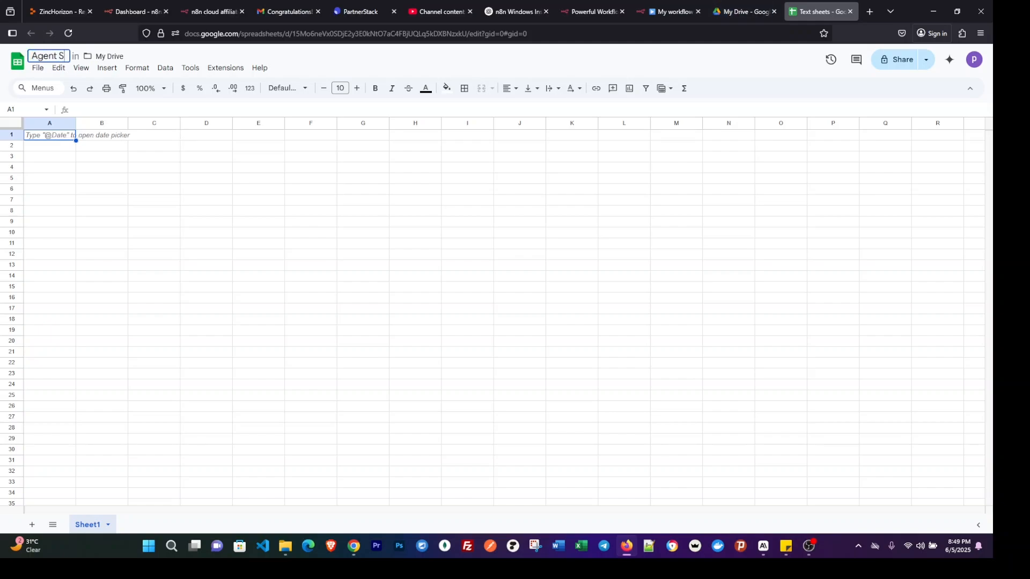
pyautogui.write('heet')
pyautogui.click(216, 200)
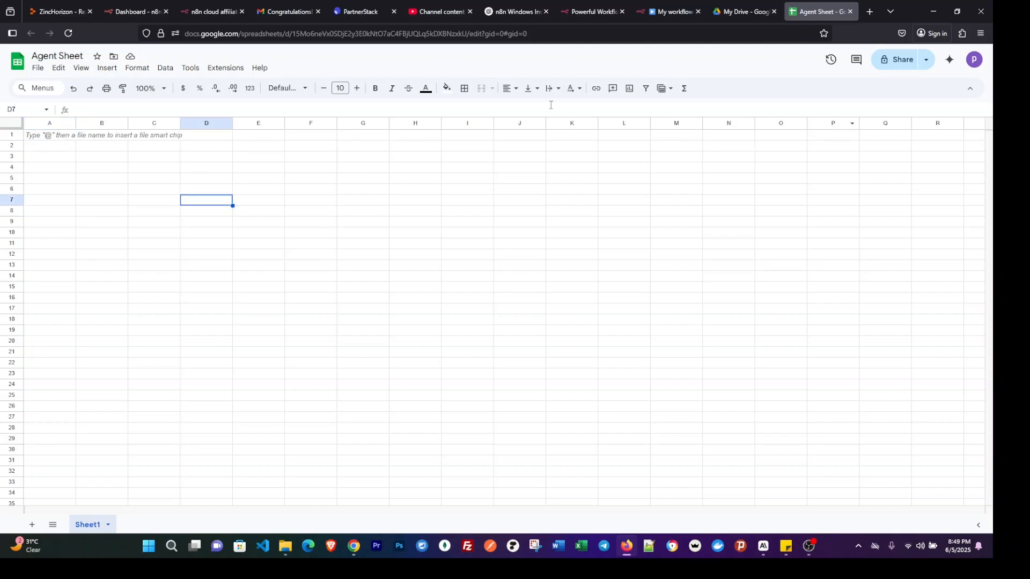
# Check the signed-in Google account, and preview image1.jpg and Image2.jpg in Google Drive's Images folder.
pyautogui.click(976, 61)
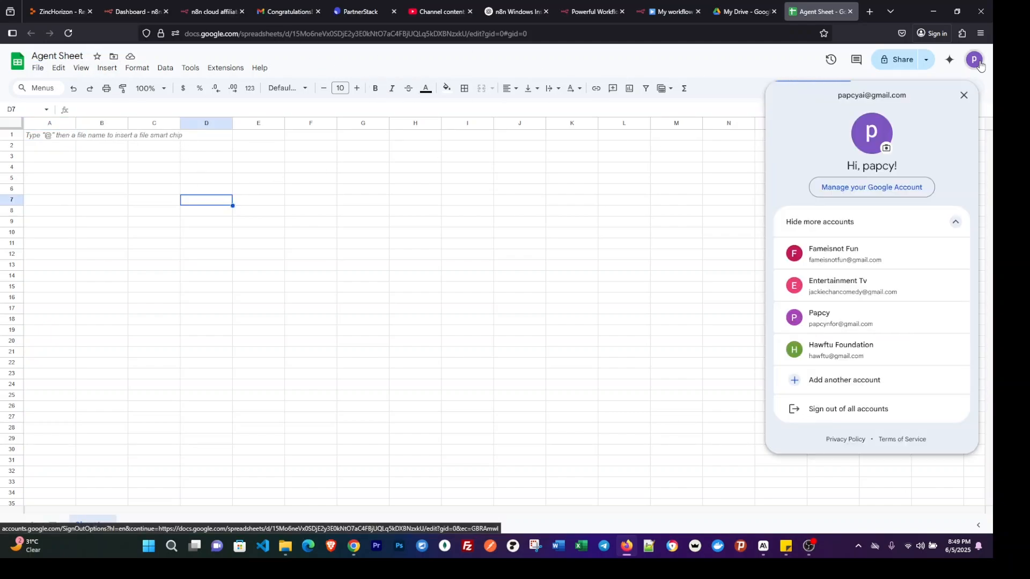
pyautogui.click(740, 66)
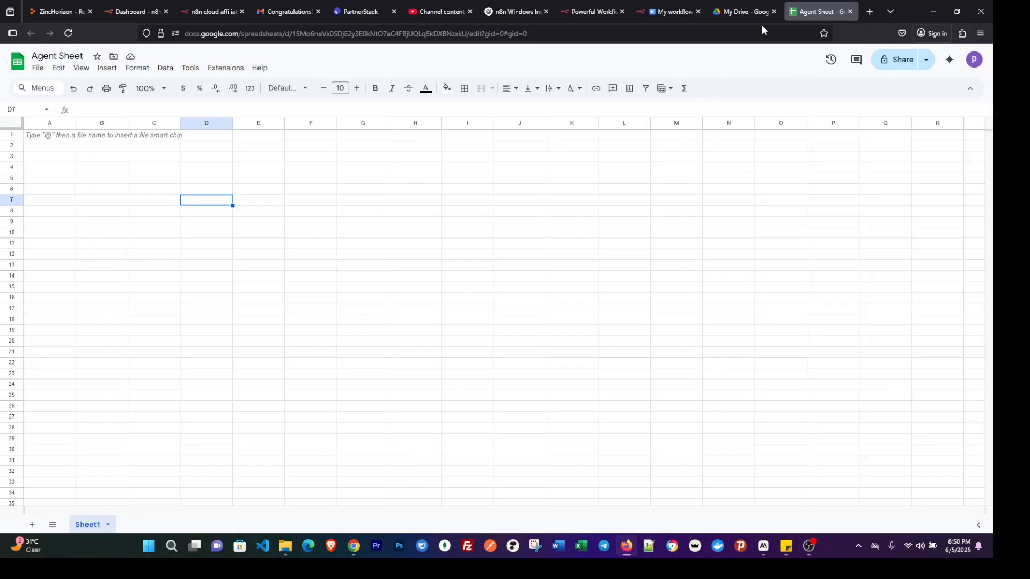
pyautogui.click(750, 12)
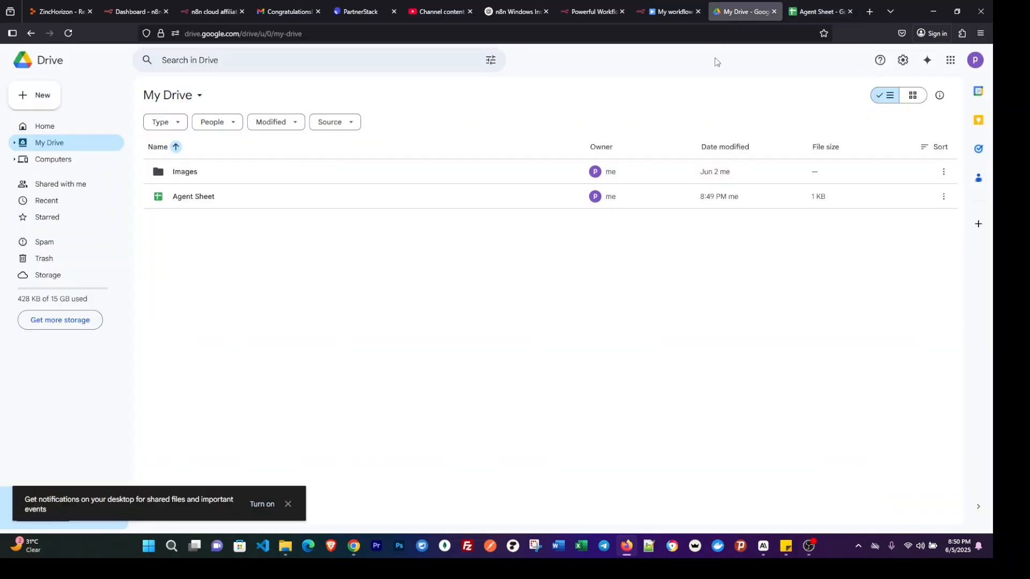
pyautogui.doubleClick(195, 173)
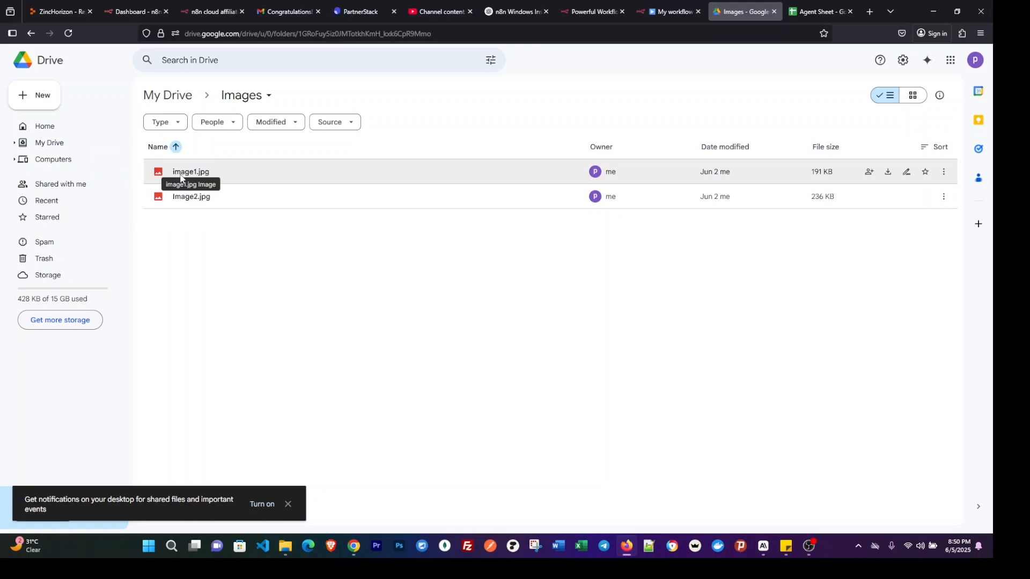
pyautogui.doubleClick(199, 173)
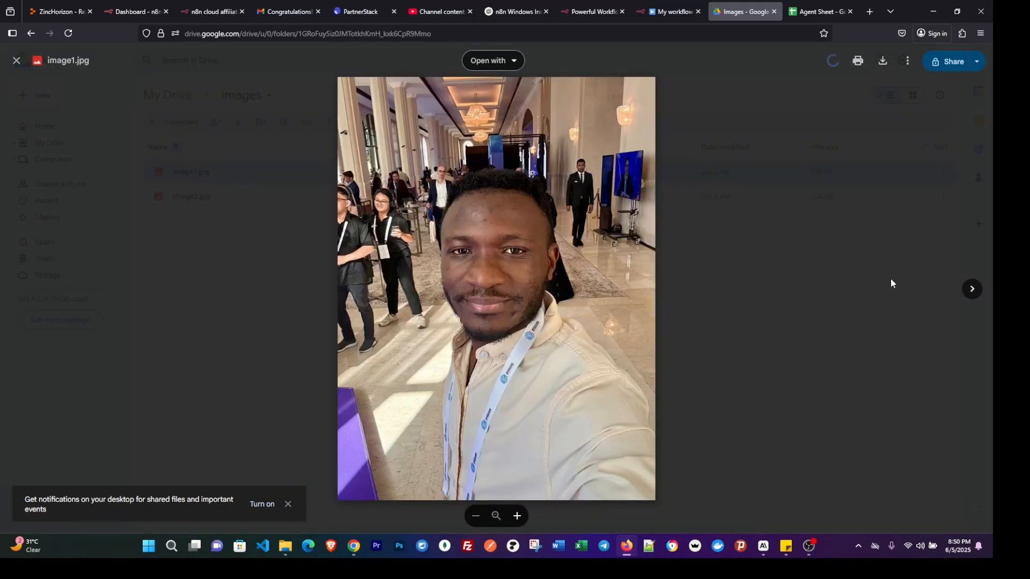
pyautogui.click(970, 290)
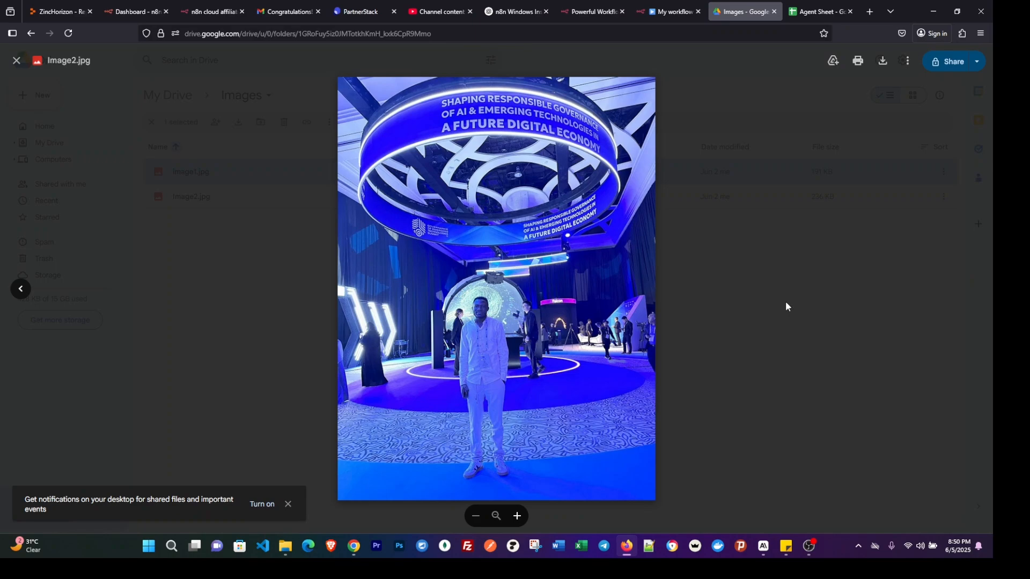
pyautogui.click(745, 279)
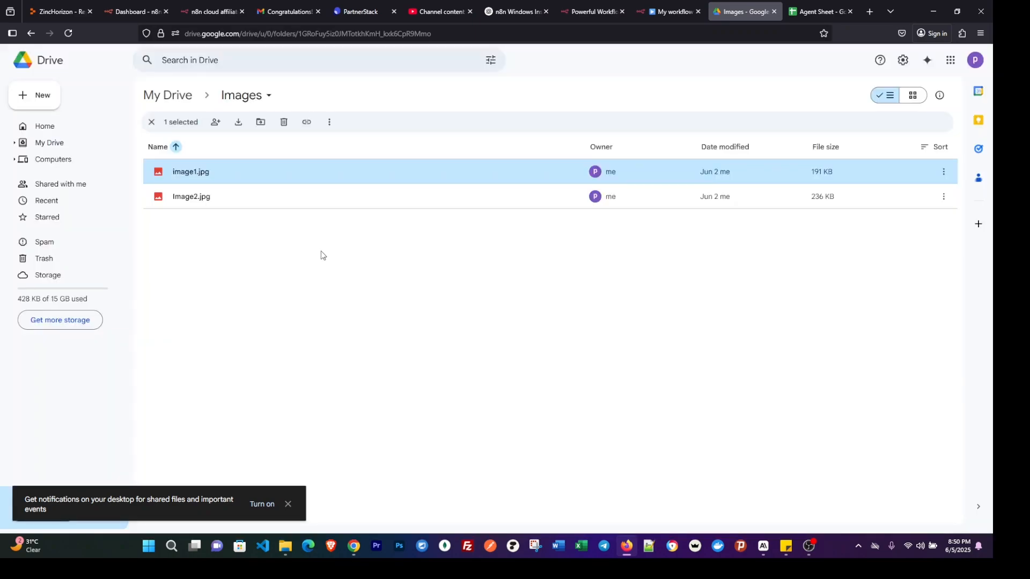
# Switch back to Agent Sheet in Google Sheets and widen columns B and A.
pyautogui.click(803, 14)
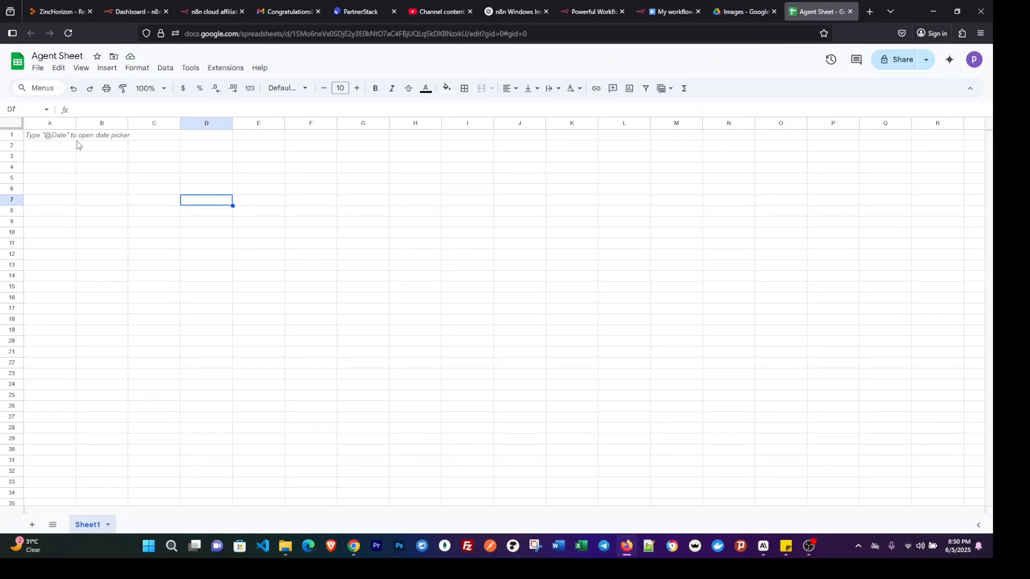
pyautogui.click(100, 135)
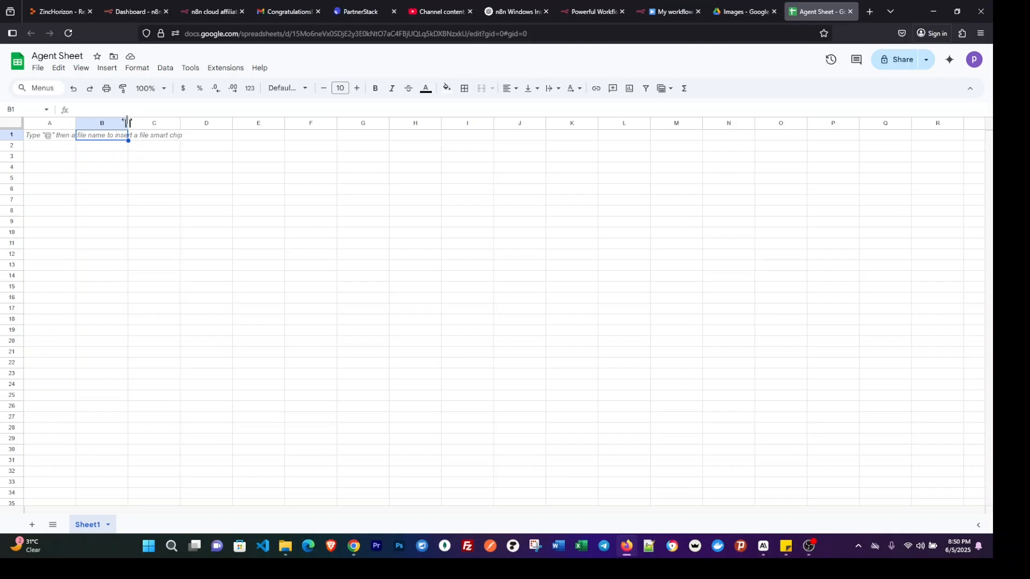
pyautogui.moveTo(127, 122); pyautogui.dragTo(352, 122)
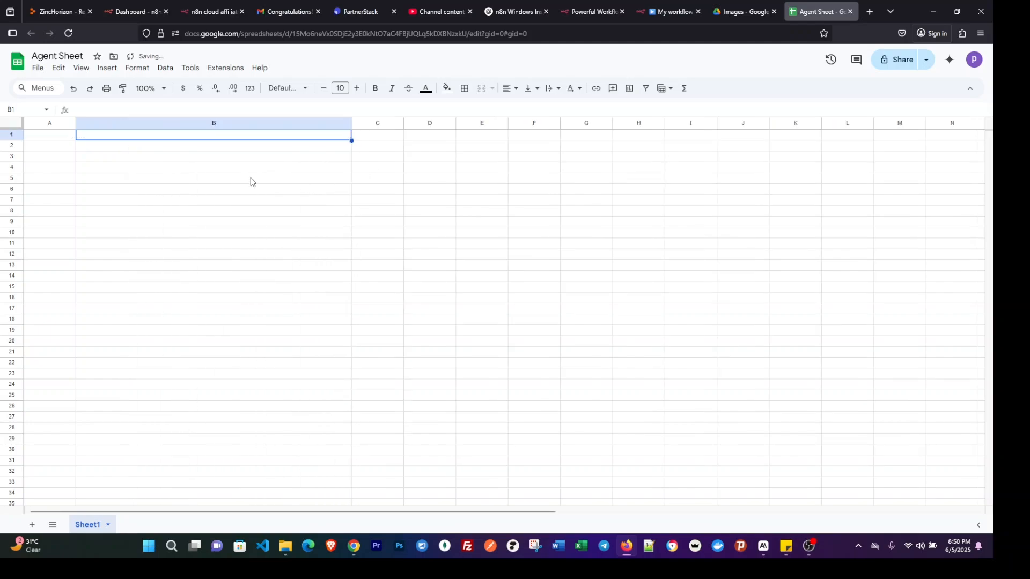
pyautogui.moveTo(77, 122); pyautogui.dragTo(175, 125)
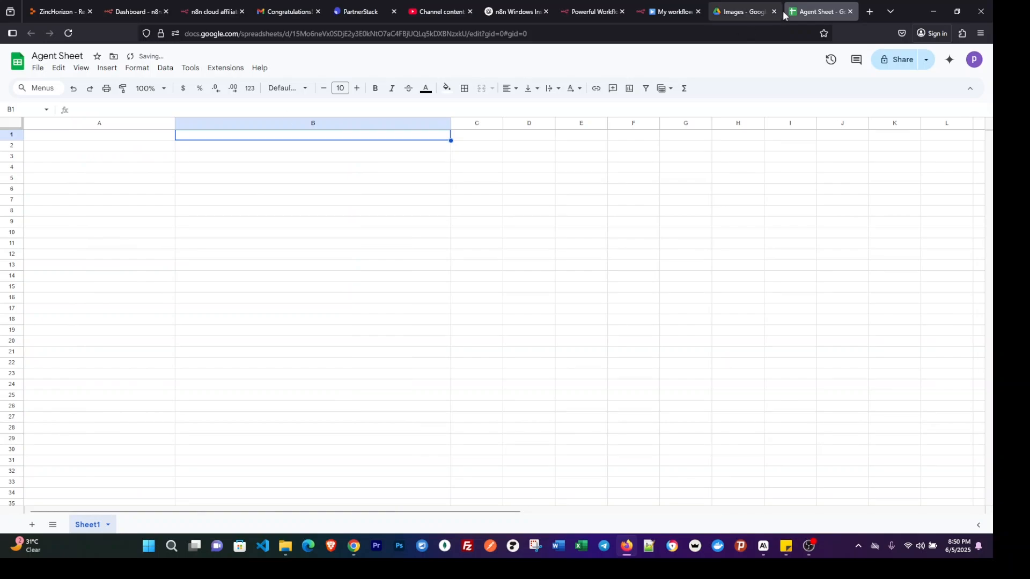
# In Google Drive's Images folder, share image1.jpg with "Anyone with the link" and copy its link.
pyautogui.click(754, 12)
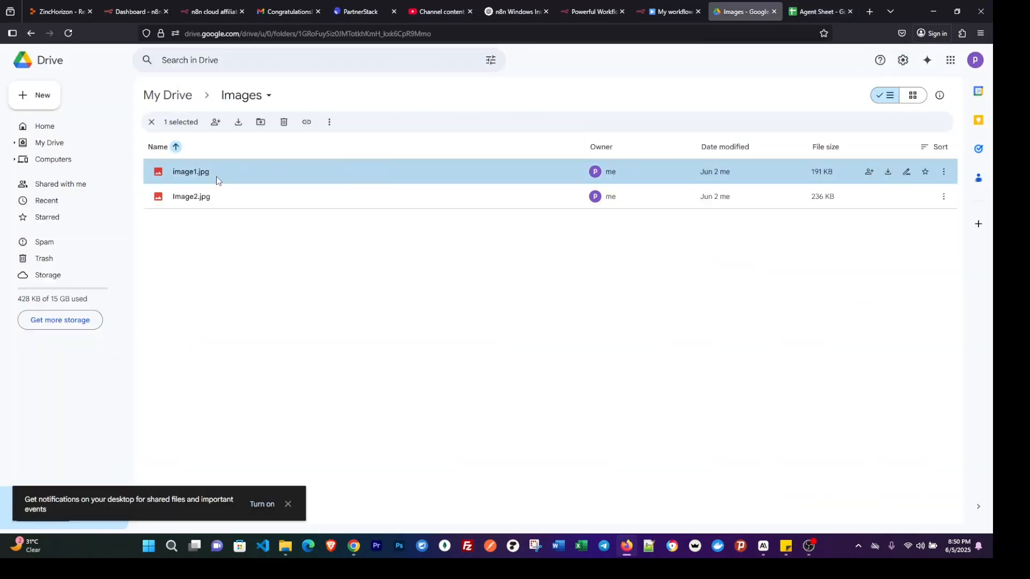
pyautogui.rightClick(254, 179)
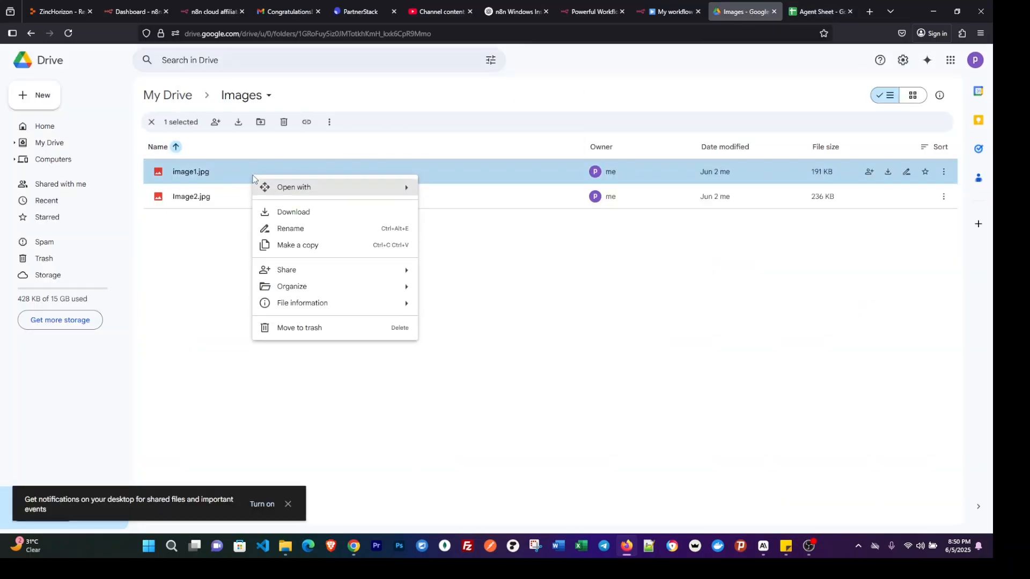
pyautogui.moveTo(299, 268)
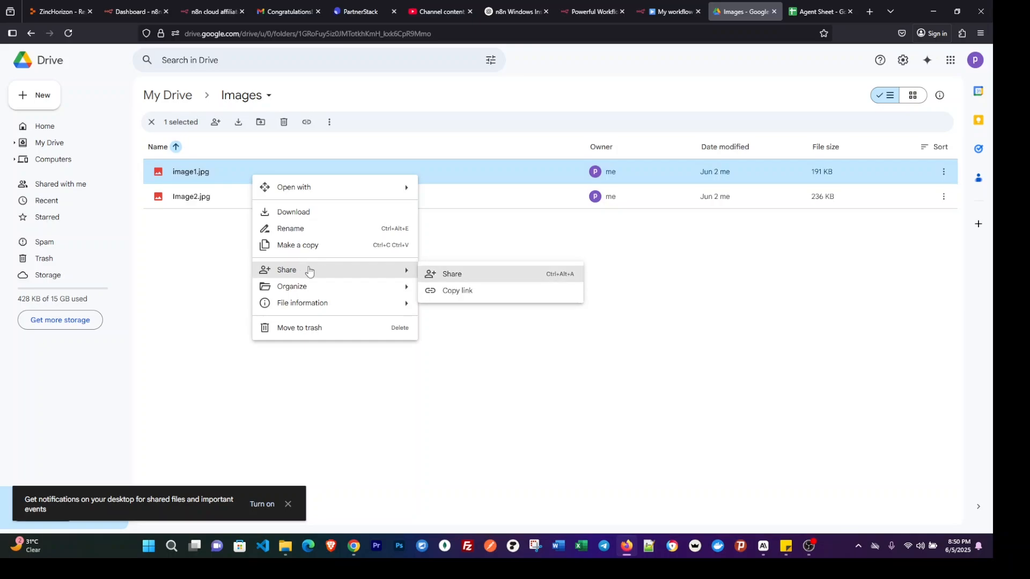
pyautogui.click(458, 274)
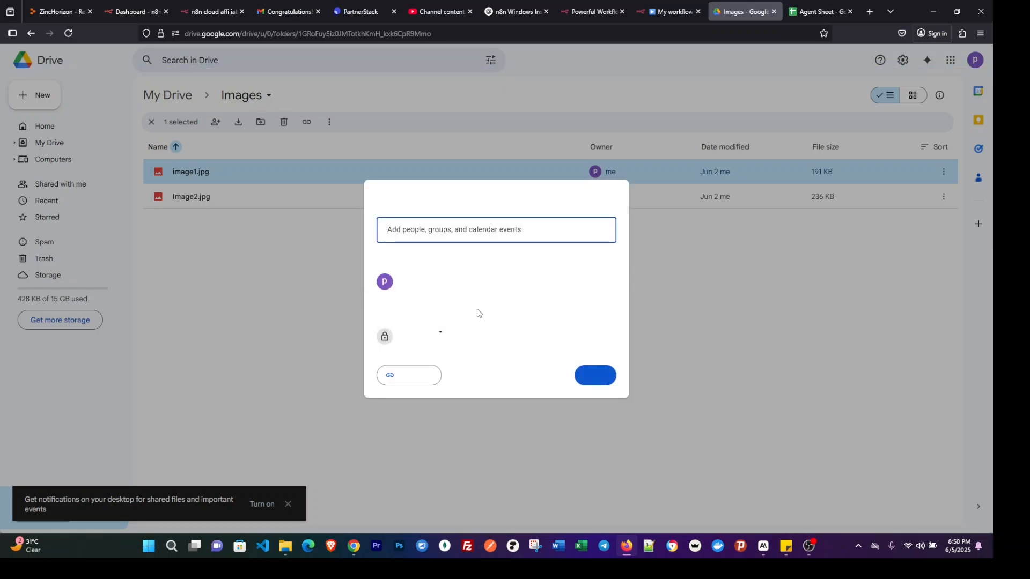
pyautogui.click(436, 337)
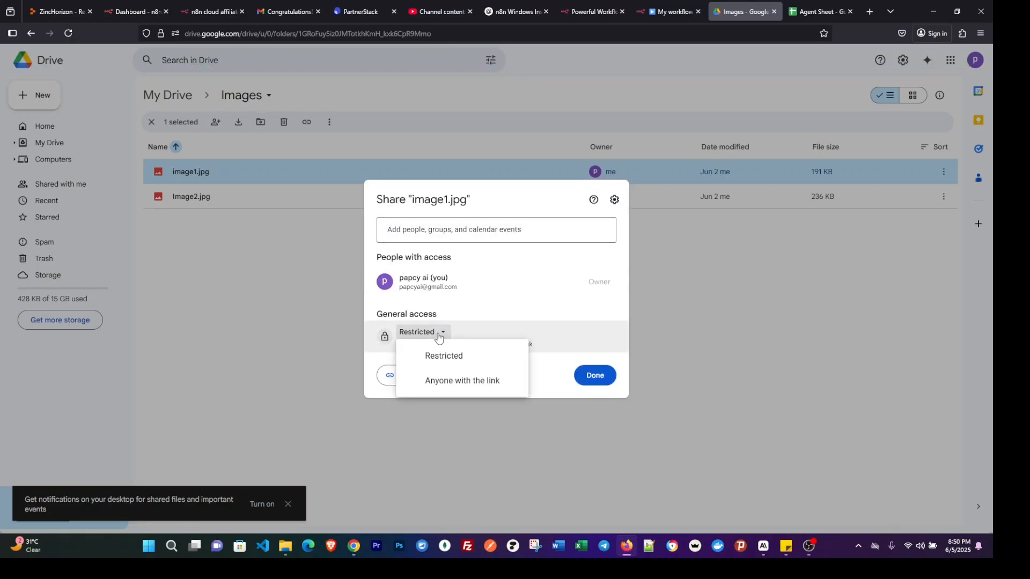
pyautogui.click(462, 382)
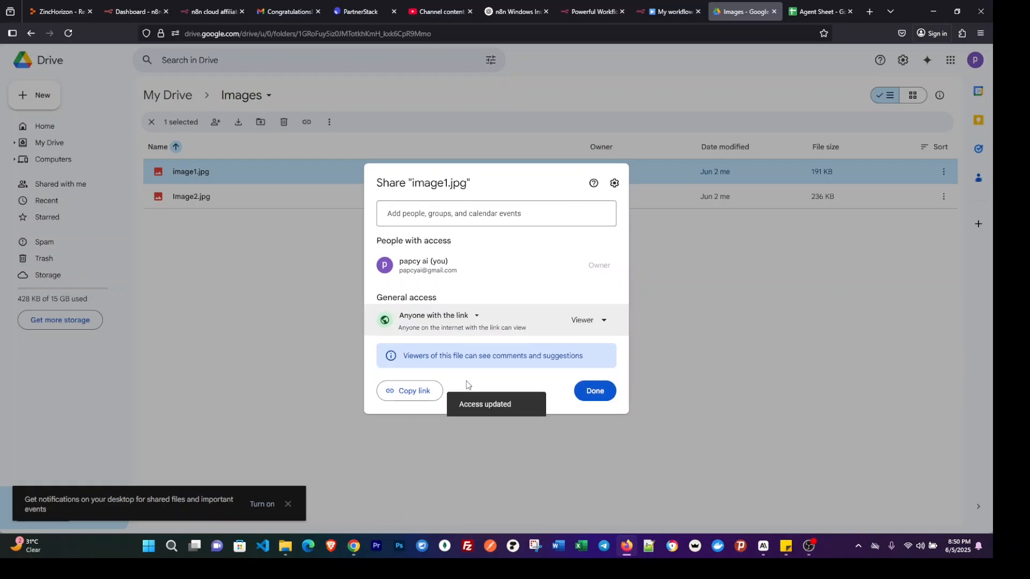
pyautogui.click(409, 391)
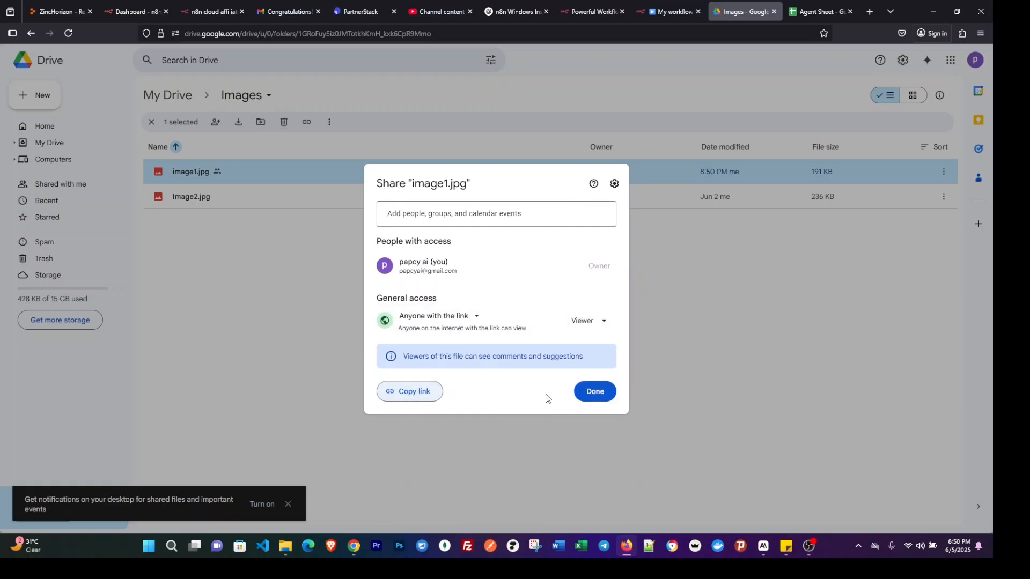
pyautogui.click(593, 391)
# Return to Agent Sheet and enter the headers "Images" in A1 and "Caption Text" in B1.
pyautogui.click(817, 12)
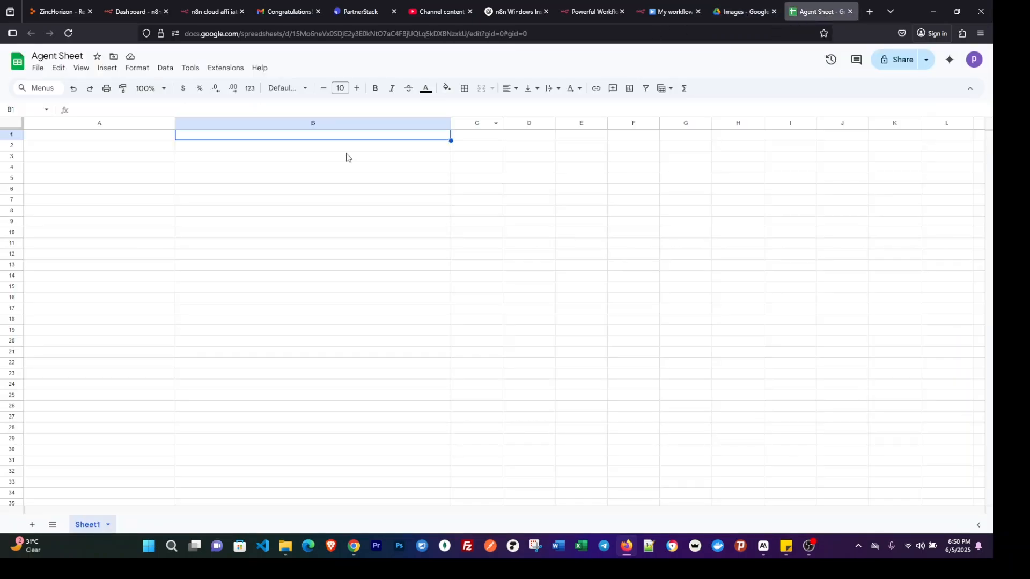
pyautogui.click(112, 139)
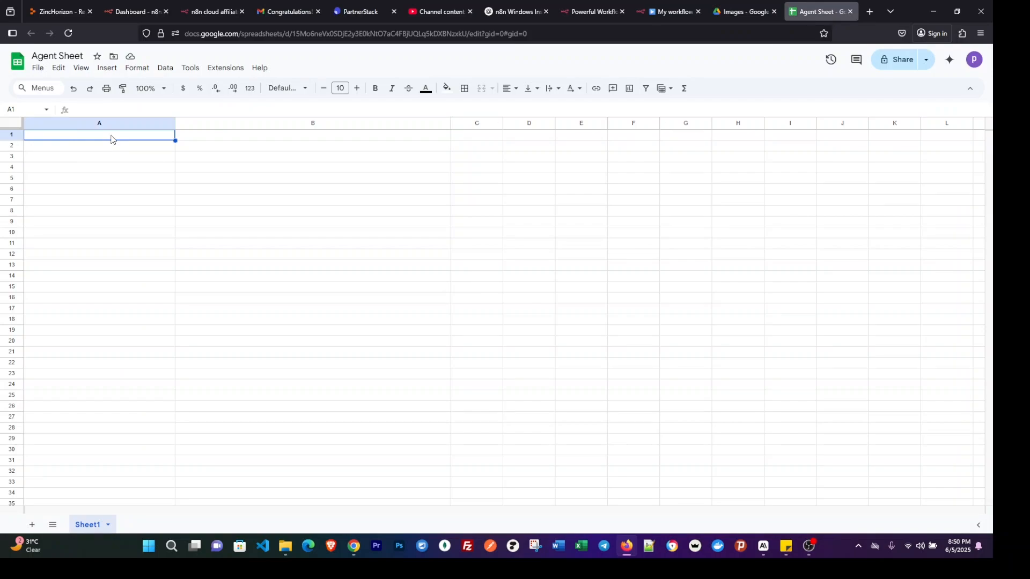
pyautogui.write('Images')
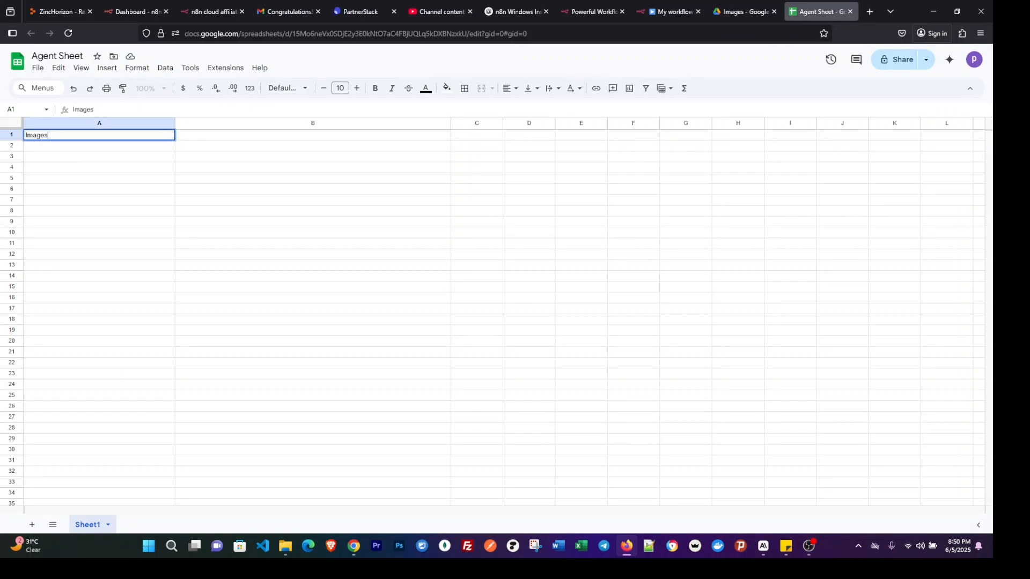
pyautogui.press('Tab')
pyautogui.write('CAPT')
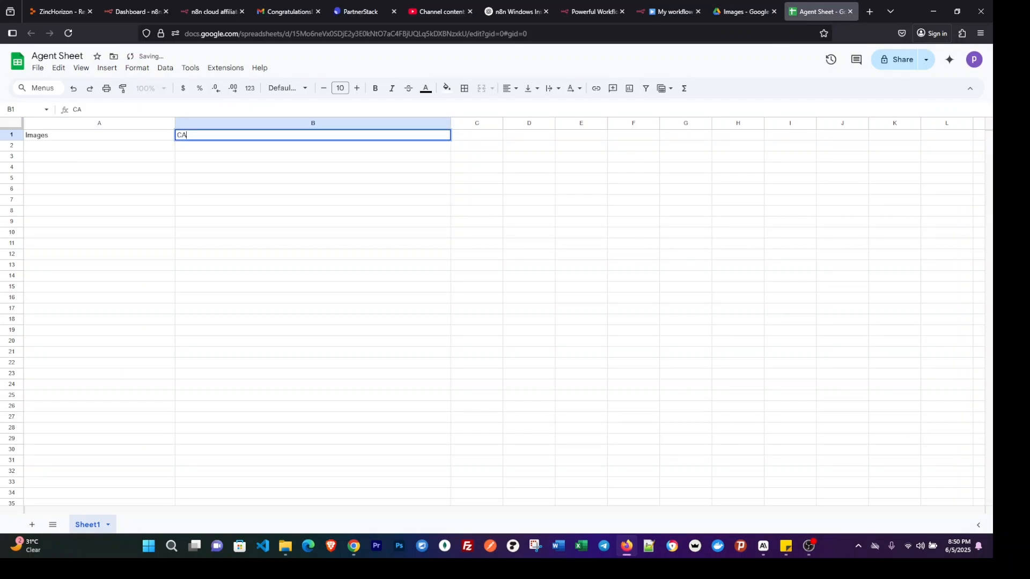
pyautogui.press('BackSpace')
pyautogui.press('BackSpace')
pyautogui.press('BackSpace')
pyautogui.write('aption Text')
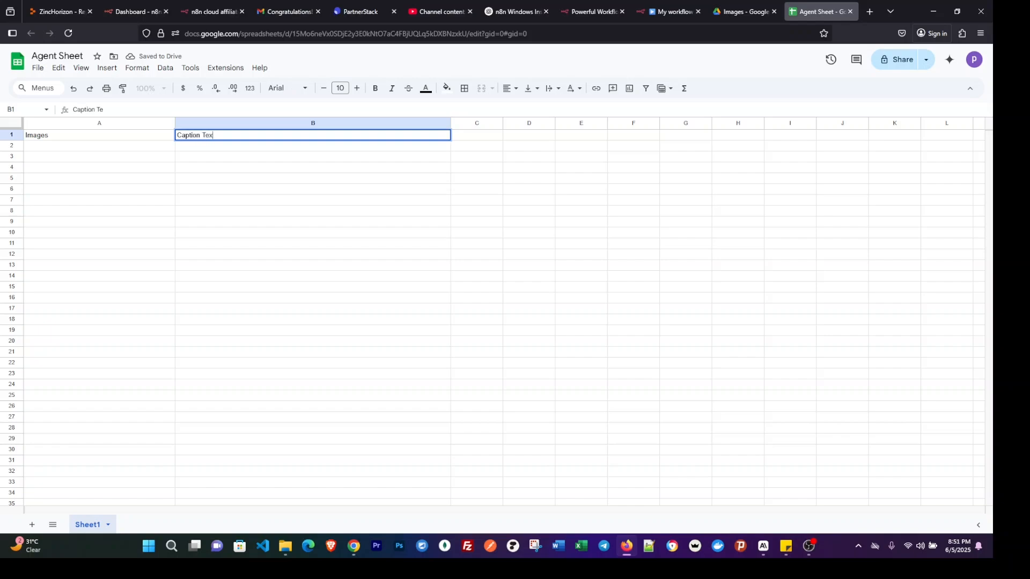
# Paste the copied image1.jpg link into A2 and widen column A to fit the whole link.
pyautogui.click(91, 150)
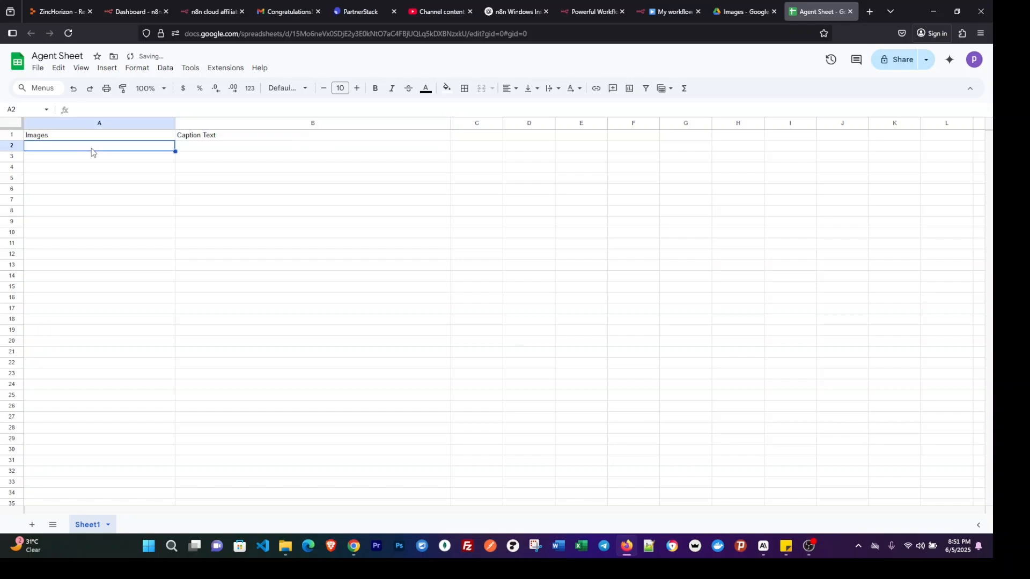
pyautogui.hotkey('ctrl', 'v')
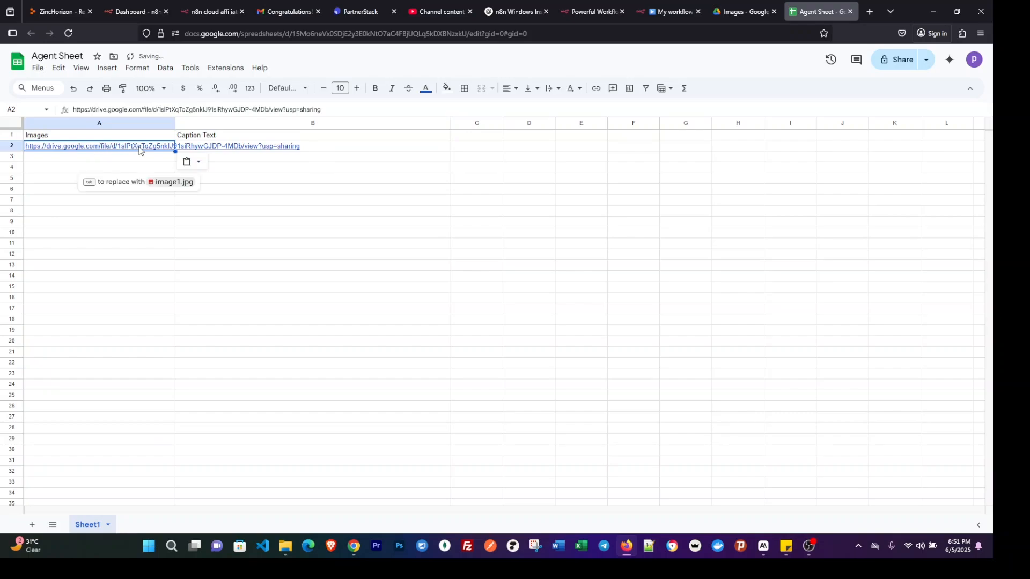
pyautogui.click(339, 151)
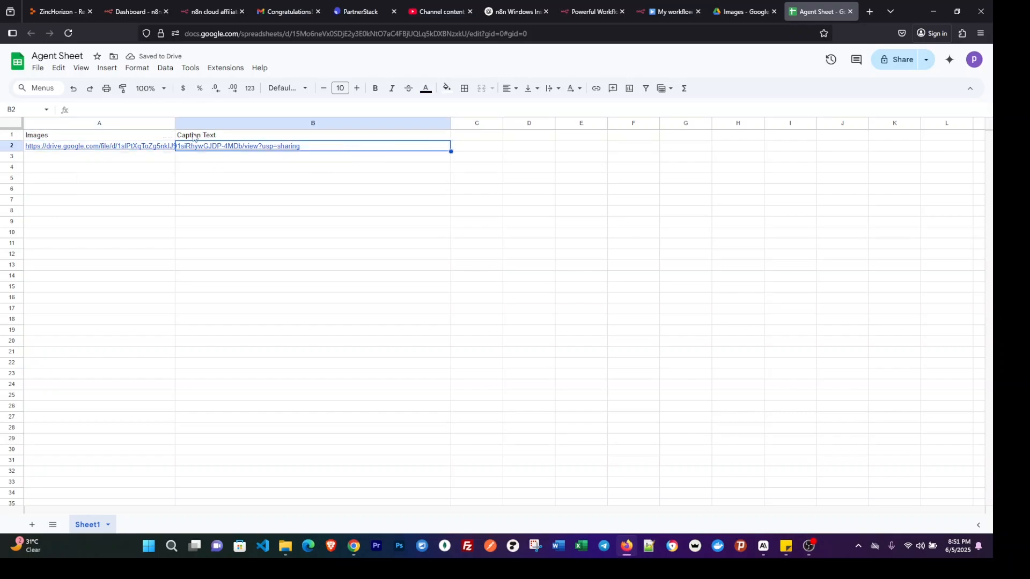
pyautogui.moveTo(176, 124); pyautogui.dragTo(317, 123)
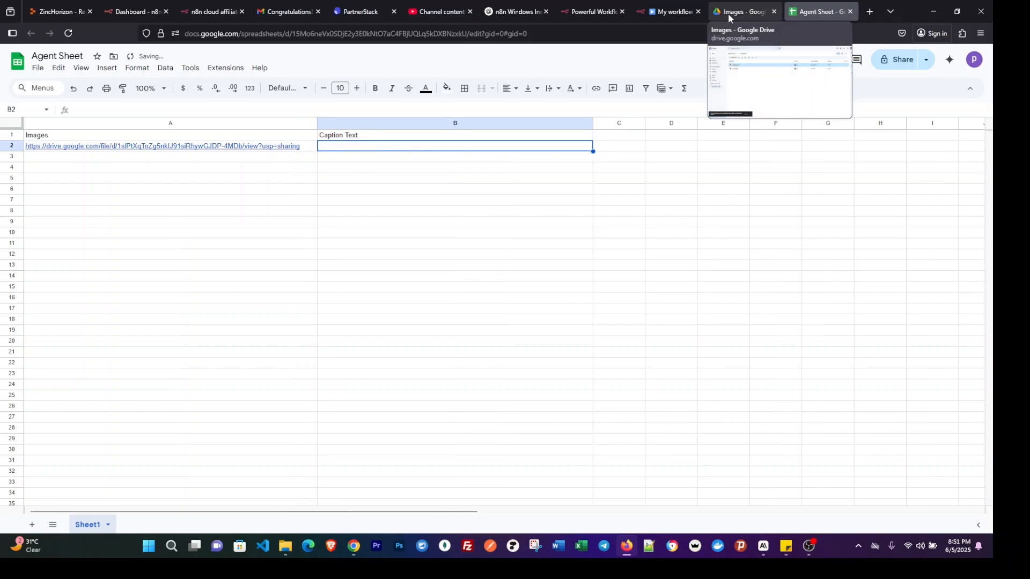
# Enter the caption "Image one" in B2 for the first image.
pyautogui.doubleClick(366, 147)
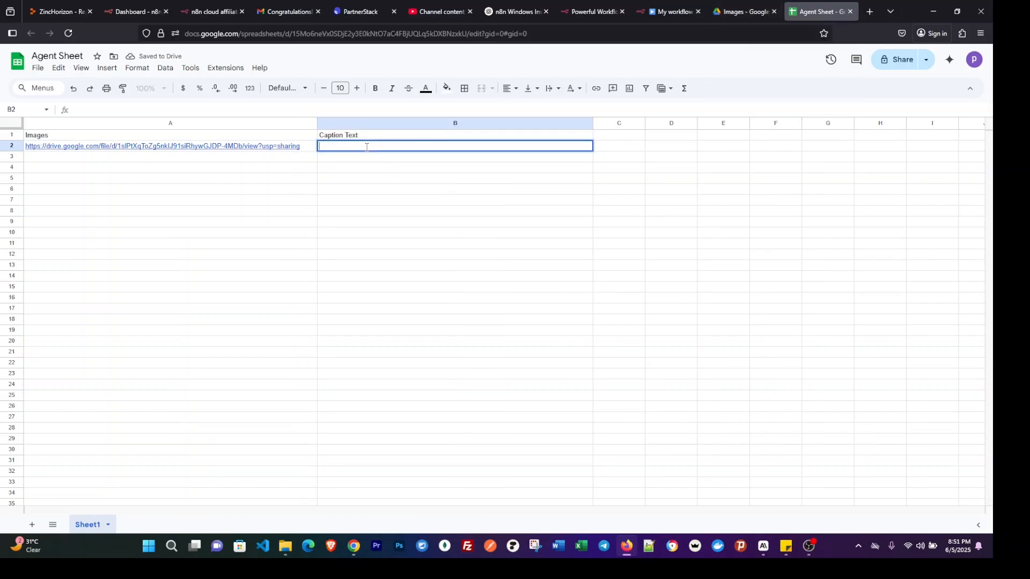
pyautogui.write('Image one')
pyautogui.press('BackSpace')
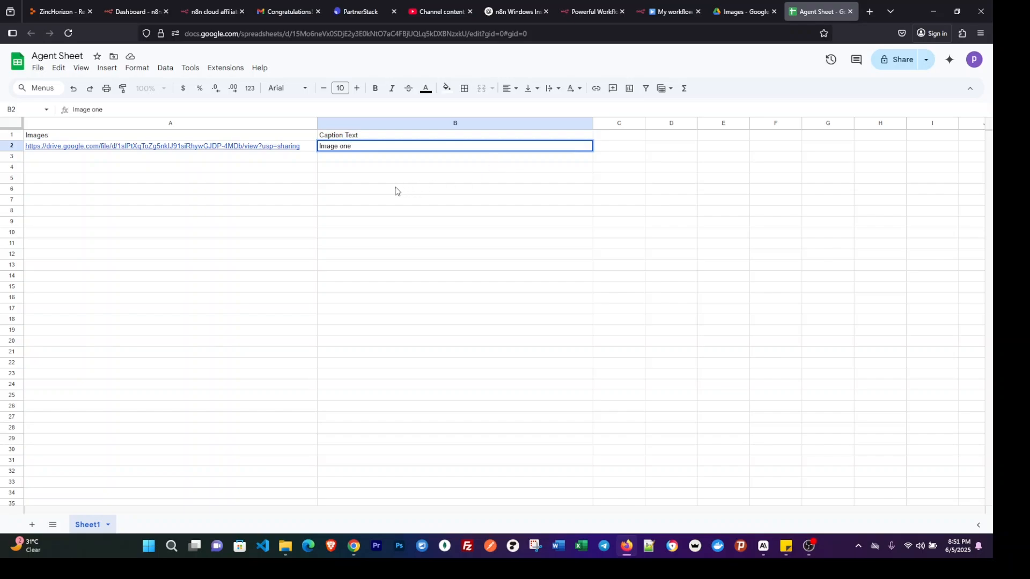
pyautogui.click(170, 158)
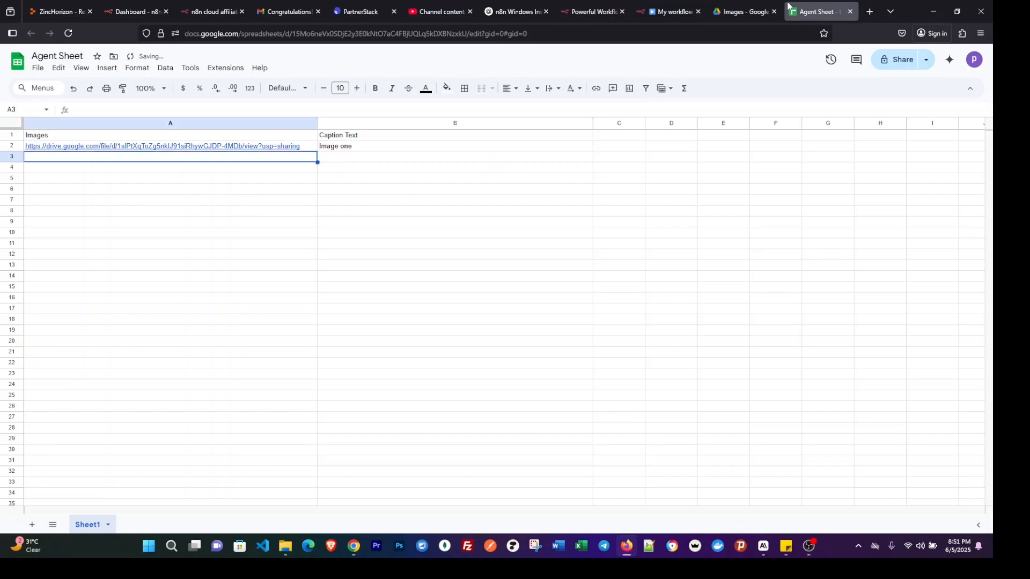
# In Google Drive's Images folder, share Image2.jpg with "Anyone with the link" as Viewer and copy its link.
pyautogui.click(743, 11)
pyautogui.click(232, 201)
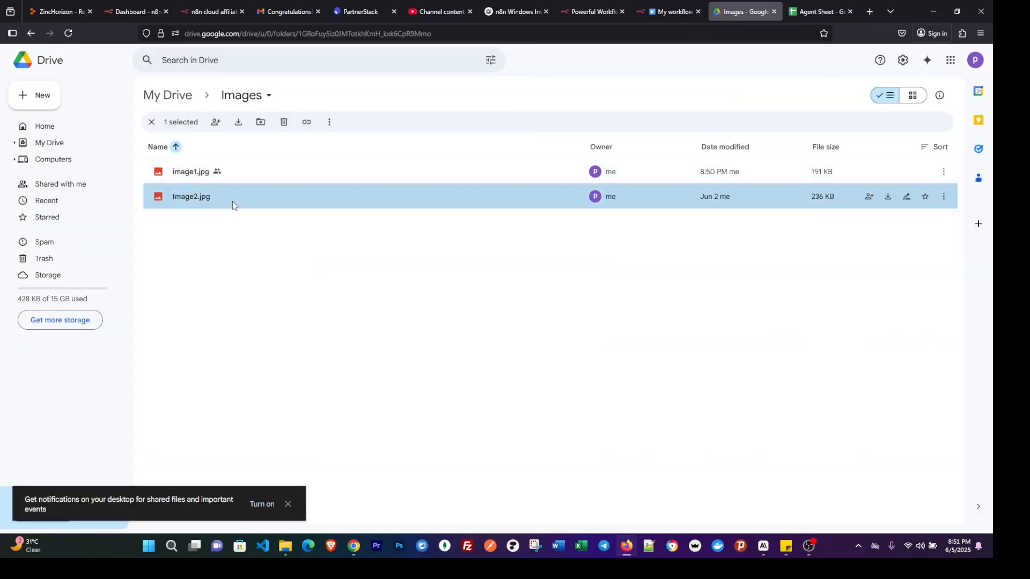
pyautogui.rightClick(233, 201)
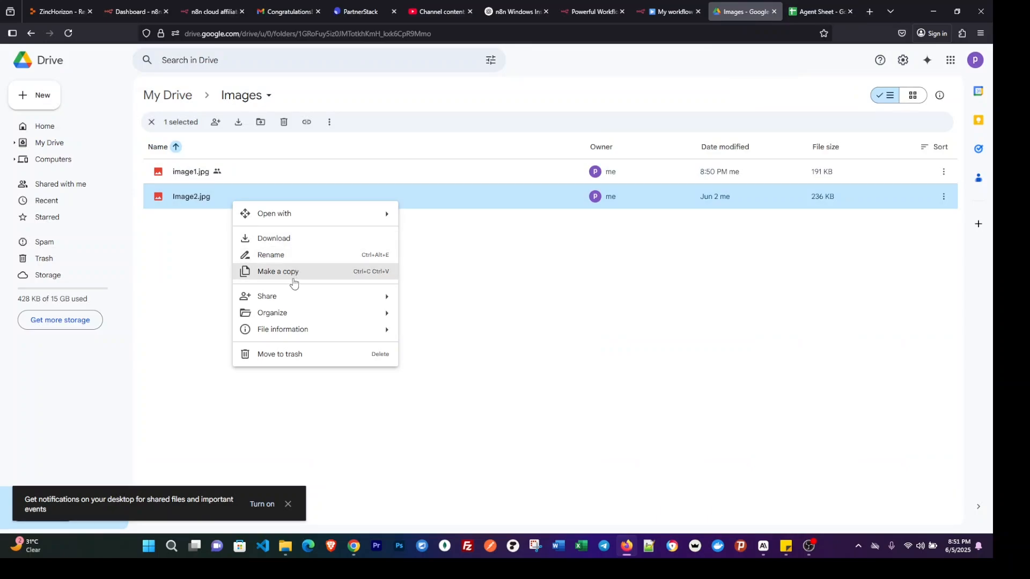
pyautogui.moveTo(285, 302)
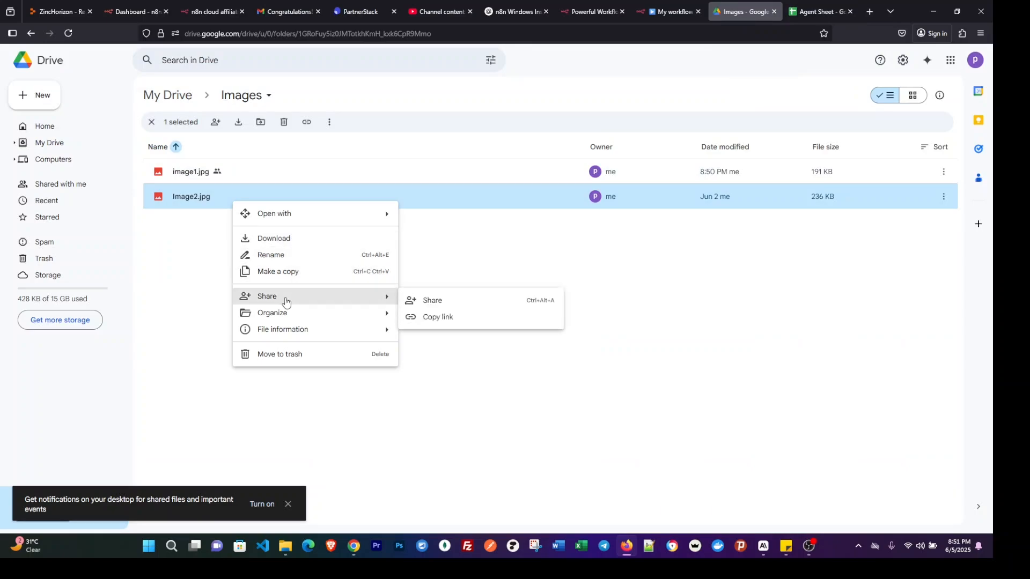
pyautogui.click(458, 319)
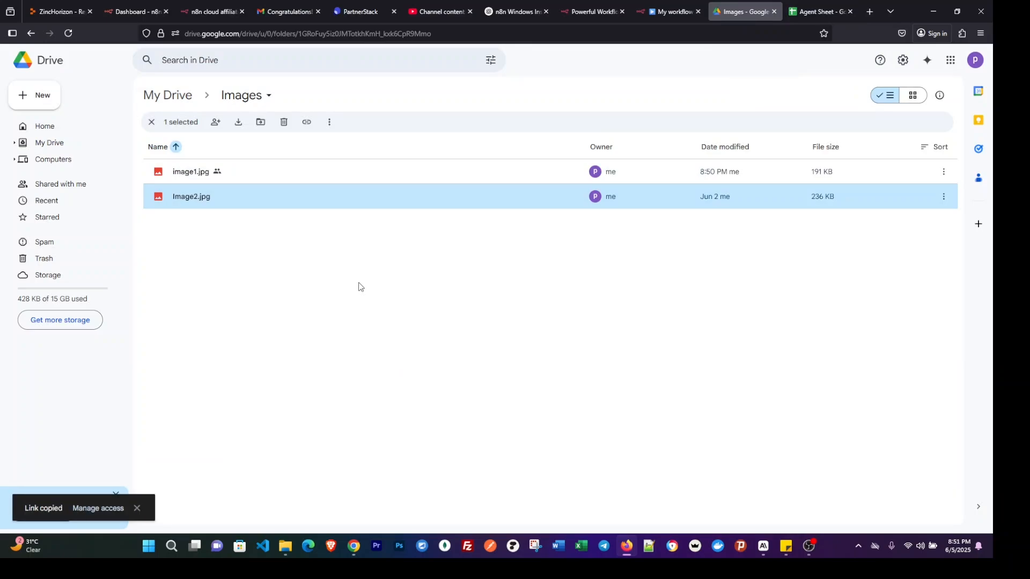
pyautogui.rightClick(274, 200)
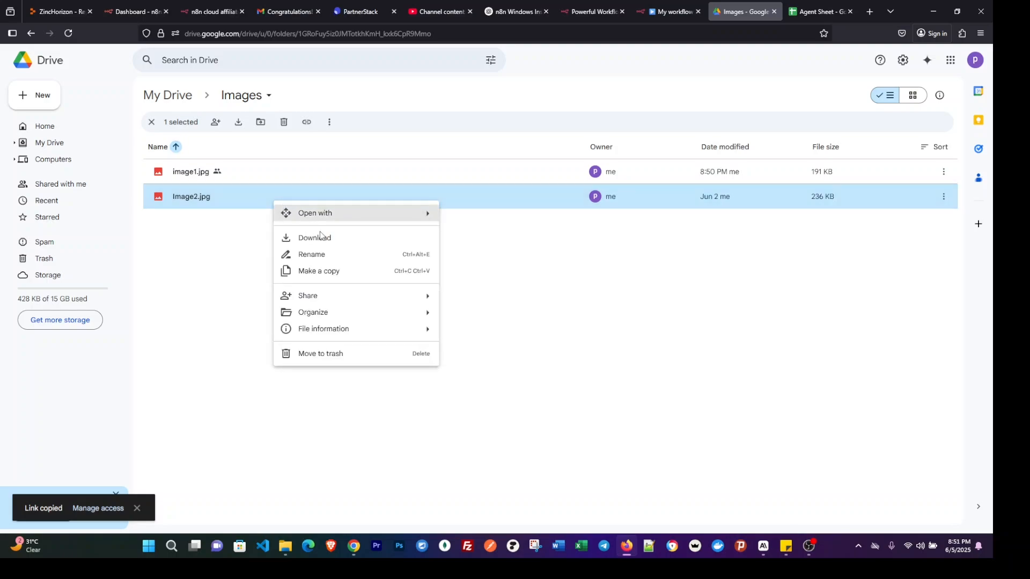
pyautogui.moveTo(322, 299)
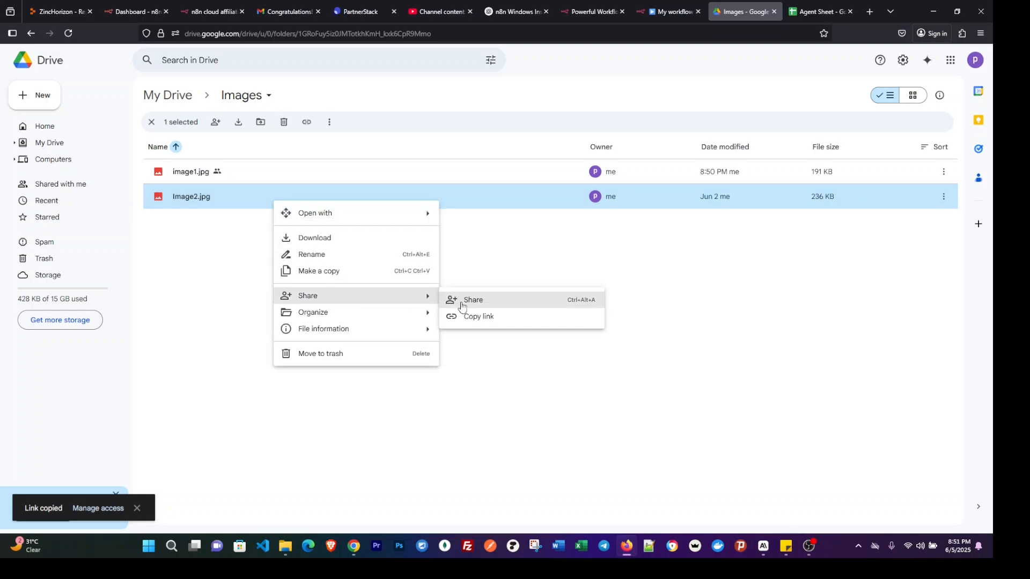
pyautogui.click(490, 299)
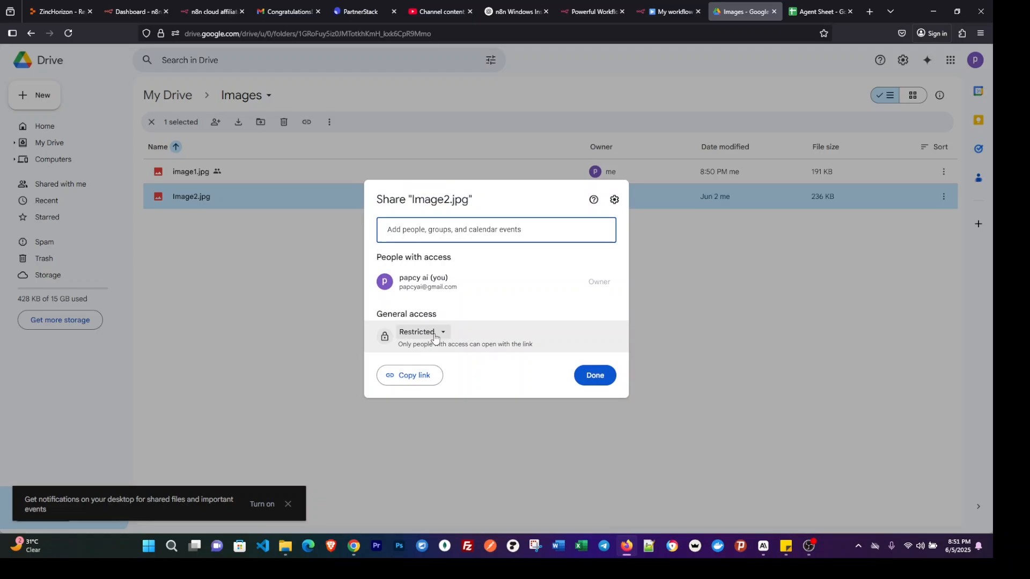
pyautogui.click(435, 336)
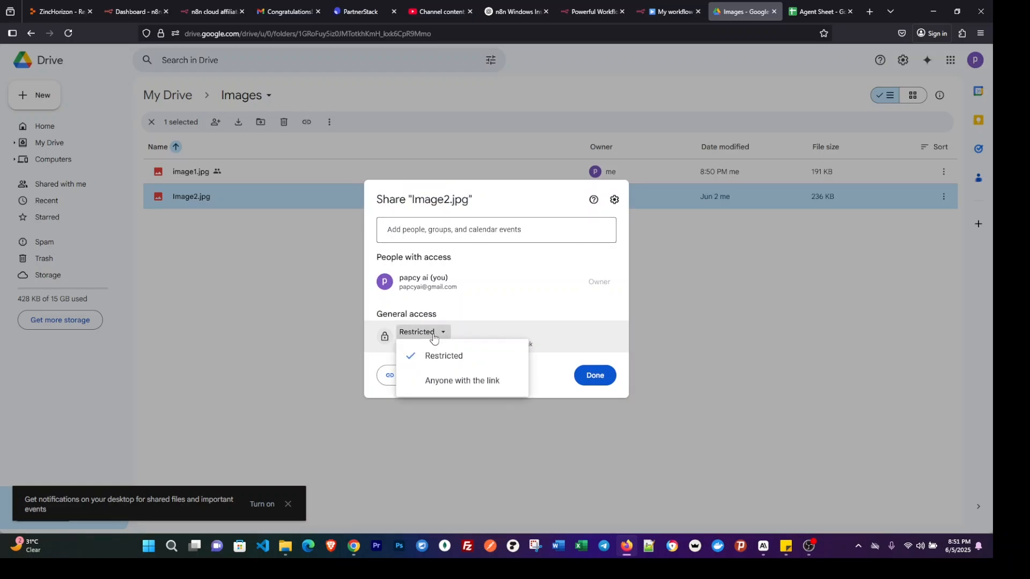
pyautogui.click(450, 382)
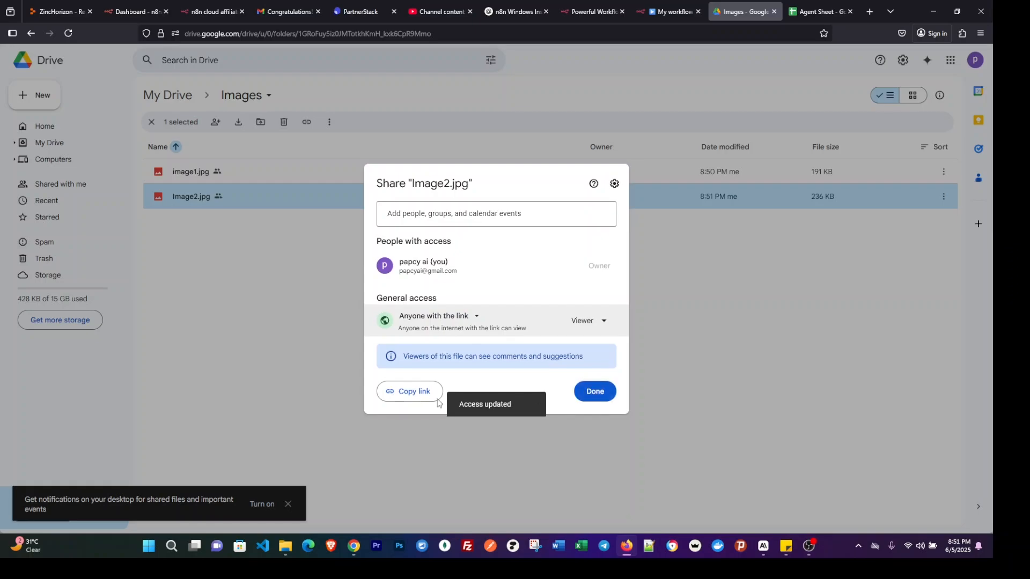
pyautogui.click(408, 391)
pyautogui.click(594, 392)
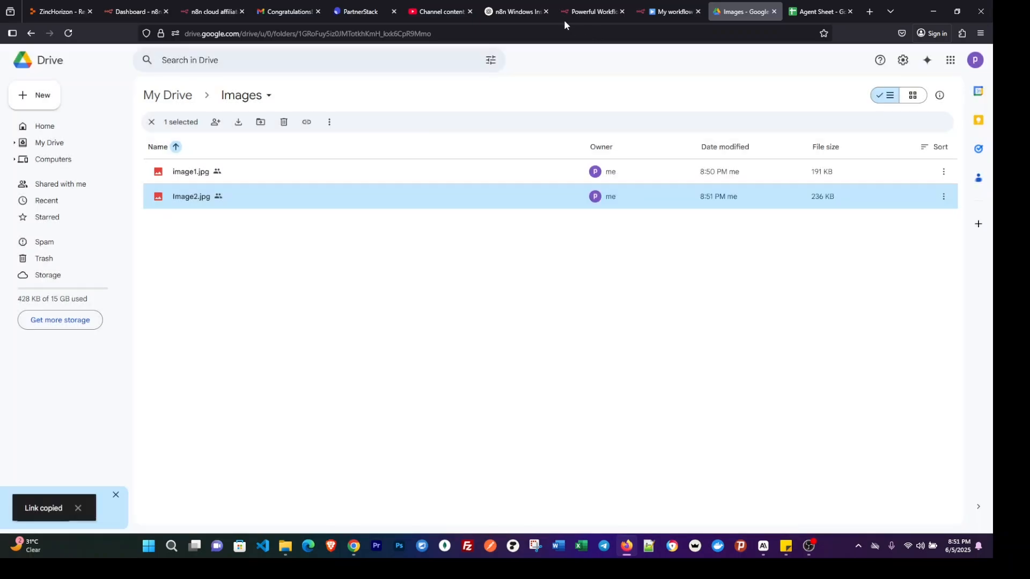
# Return to Agent Sheet, paste the copied Image2.jpg link into A3 and enter the caption "Image two for linkedin" in B3.
pyautogui.click(818, 11)
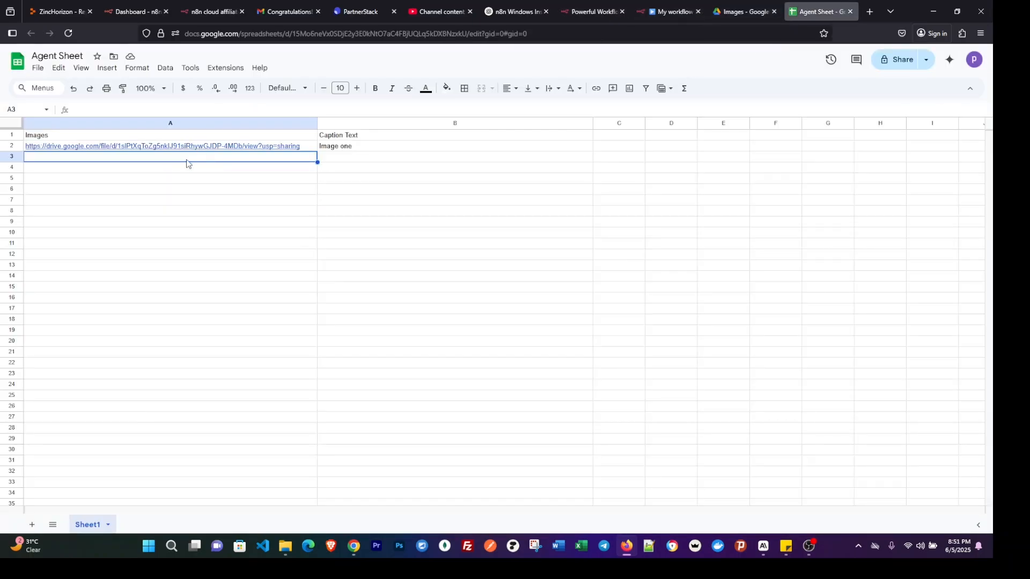
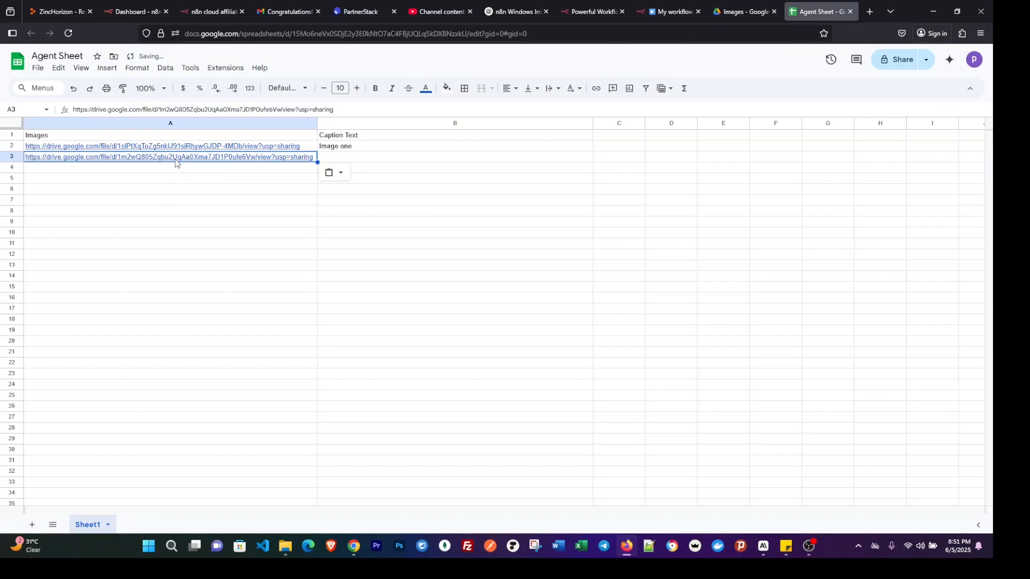
pyautogui.click(348, 158)
pyautogui.write('Im')
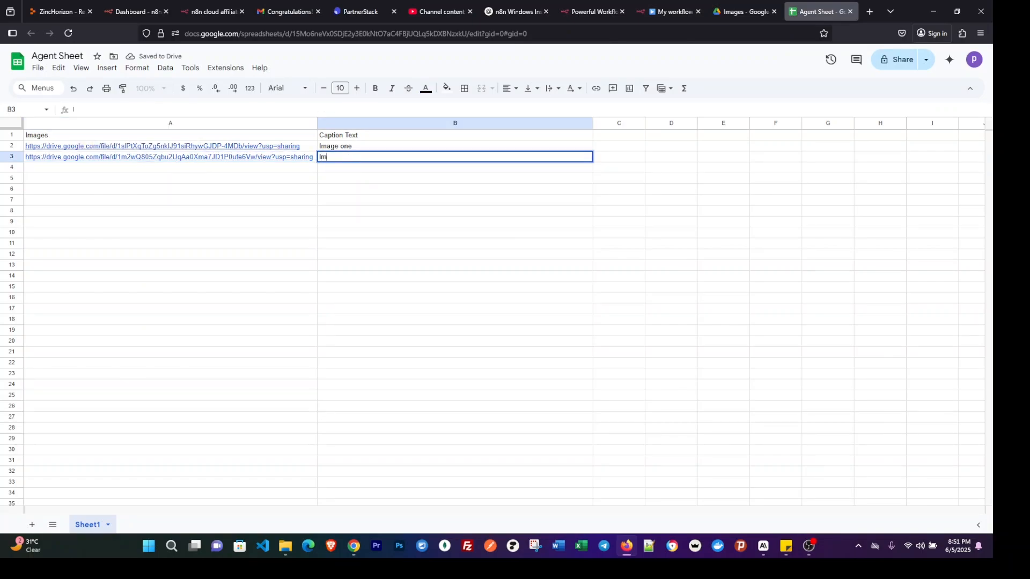
pyautogui.write('ageto')
pyautogui.press('BackSpace')
pyautogui.press('BackSpace')
pyautogui.write('two for linkedin')
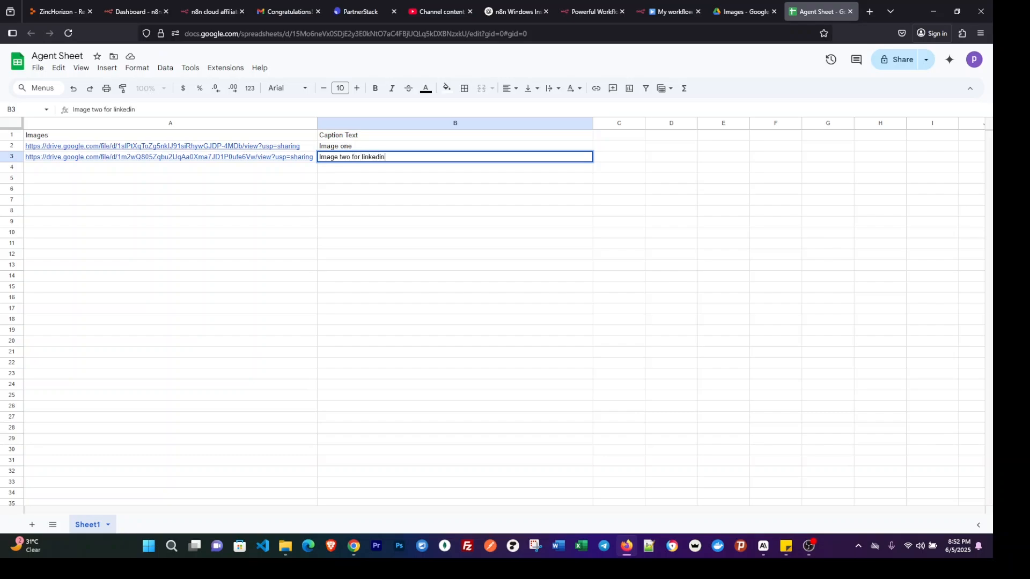
pyautogui.click(240, 223)
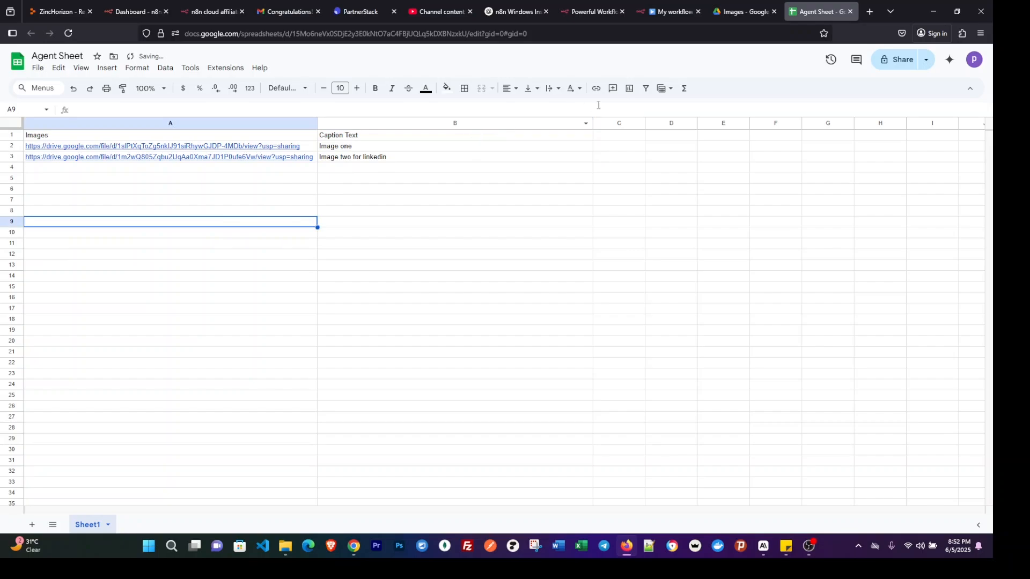
pyautogui.moveTo(734, 10)
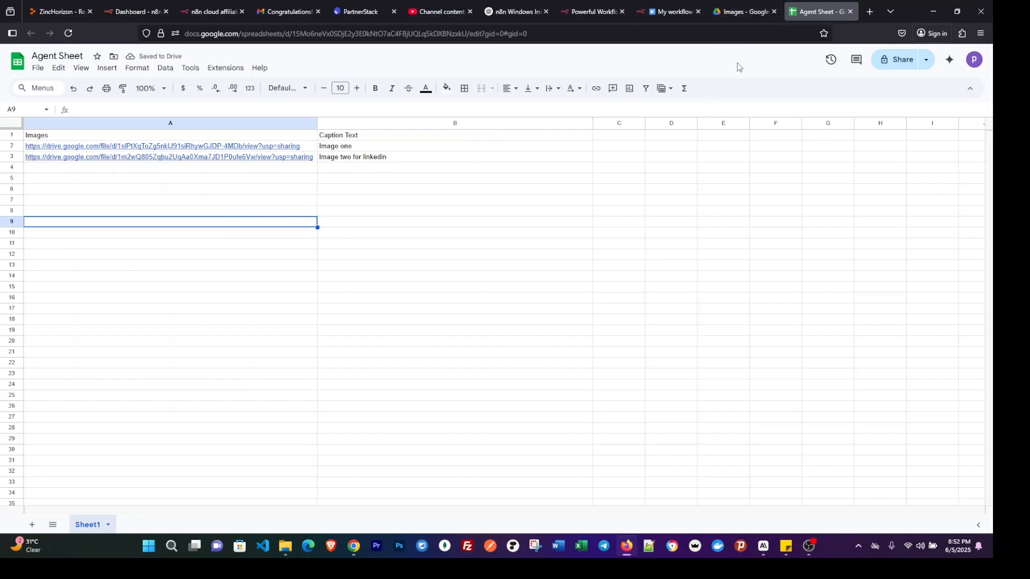
pyautogui.click(747, 12)
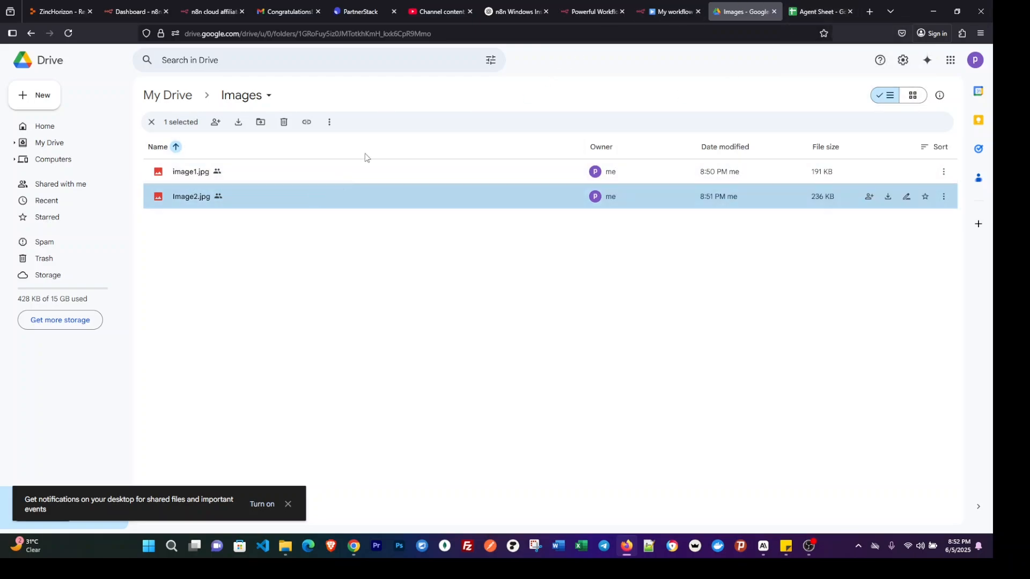
pyautogui.click(802, 11)
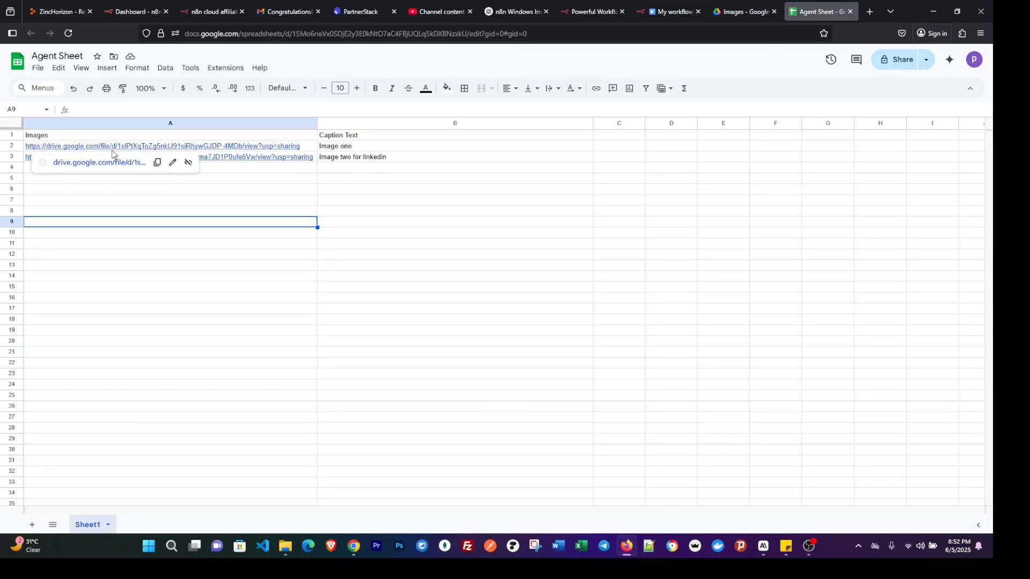
pyautogui.moveTo(73, 147)
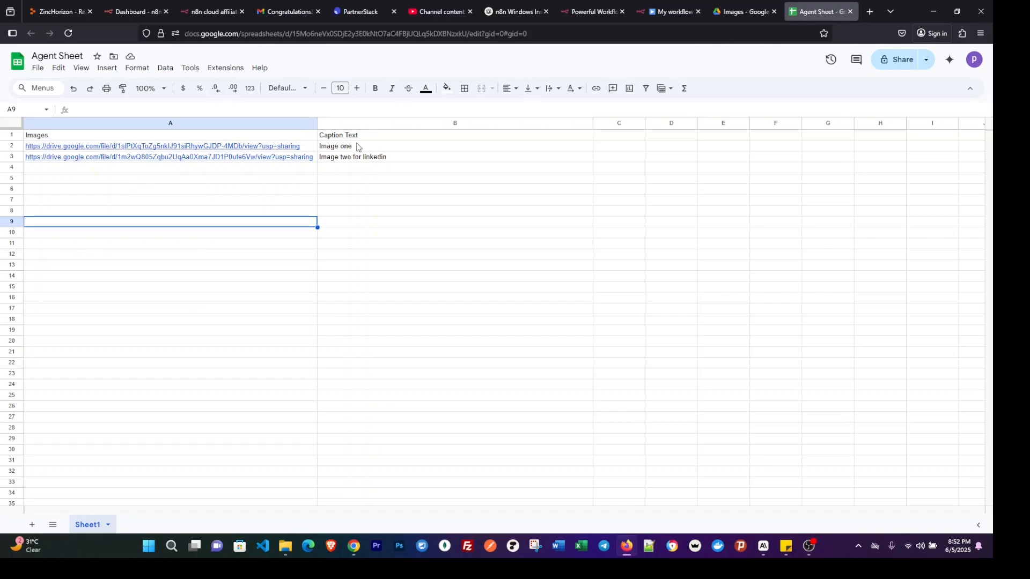
# Switch to My workflow 2 in n8n and go to the Google Sheets node at its beginning.
pyautogui.click(669, 12)
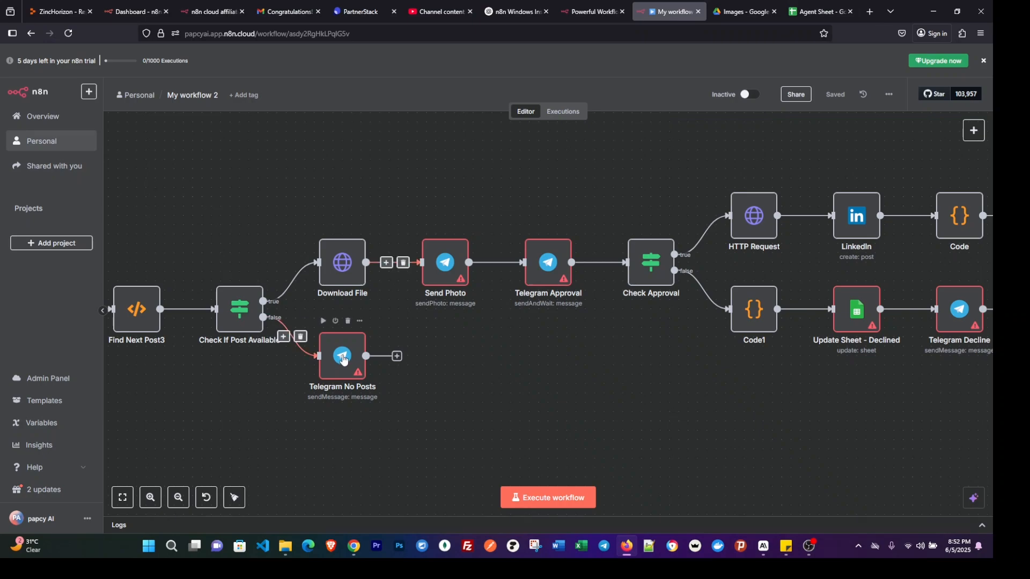
pyautogui.hscroll(-10, 395, 269)
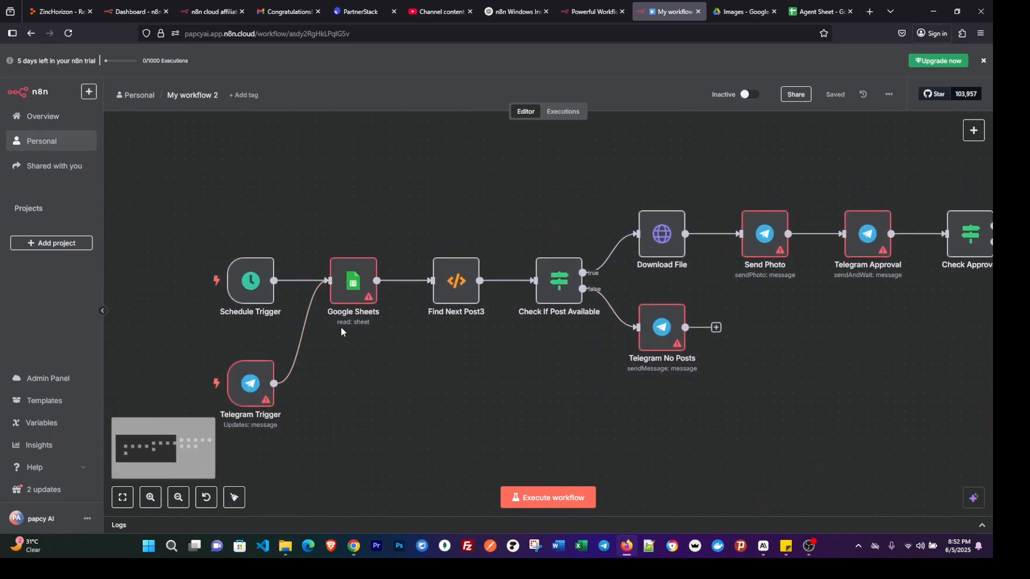
pyautogui.scroll(-2, 340, 327)
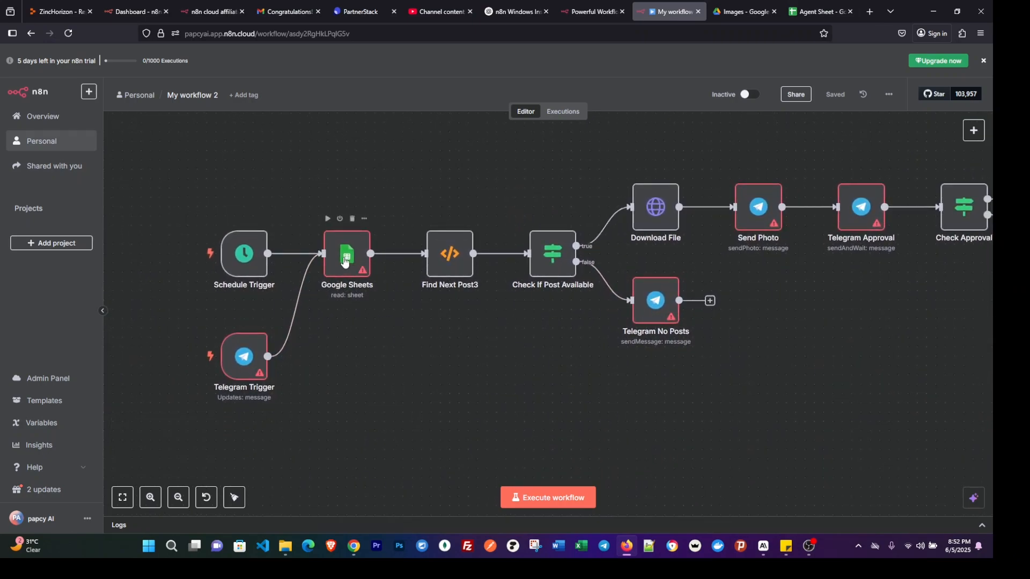
pyautogui.moveTo(253, 365)
pyautogui.moveTo(765, 545)
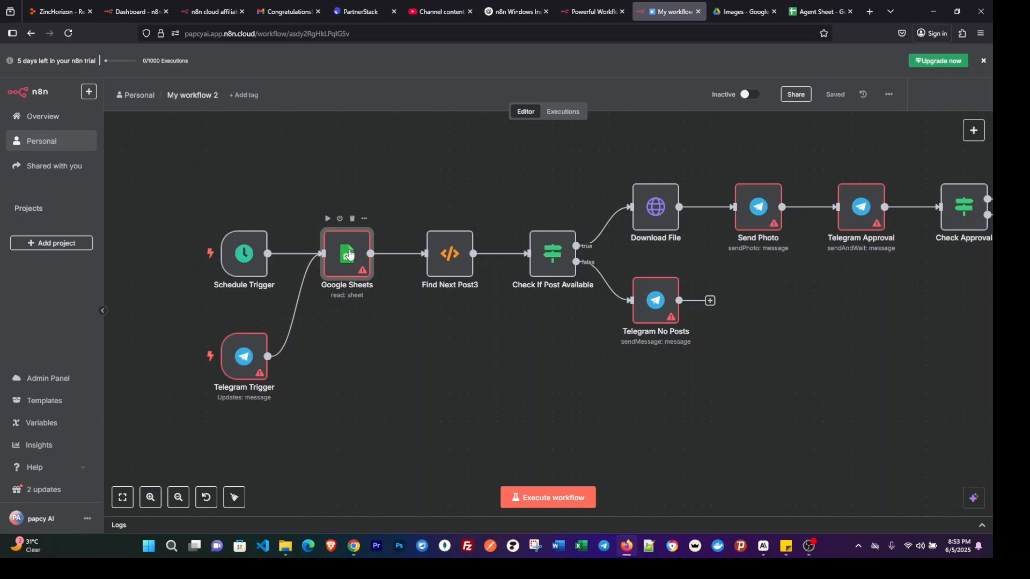
pyautogui.doubleClick(348, 255)
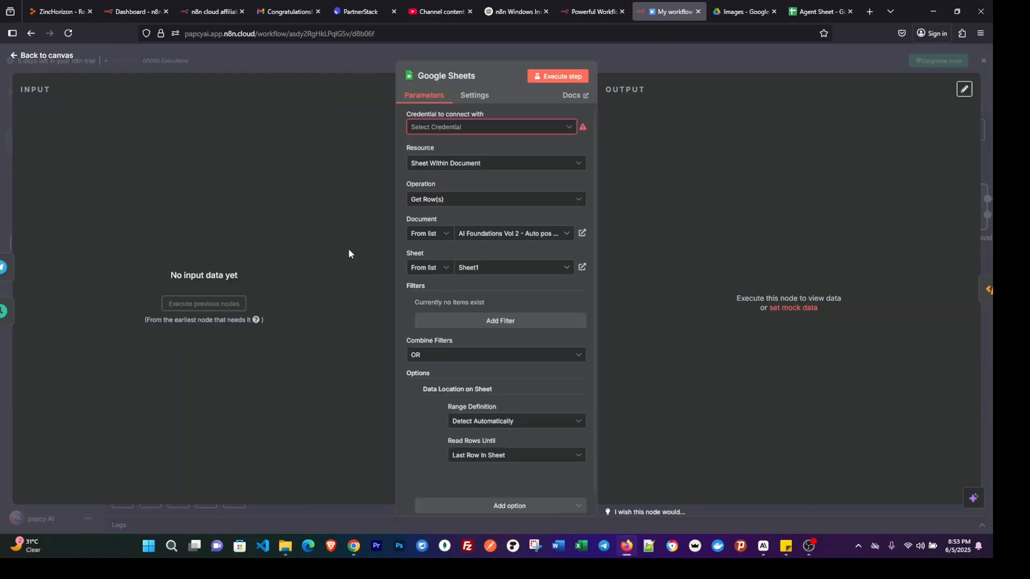
pyautogui.click(628, 62)
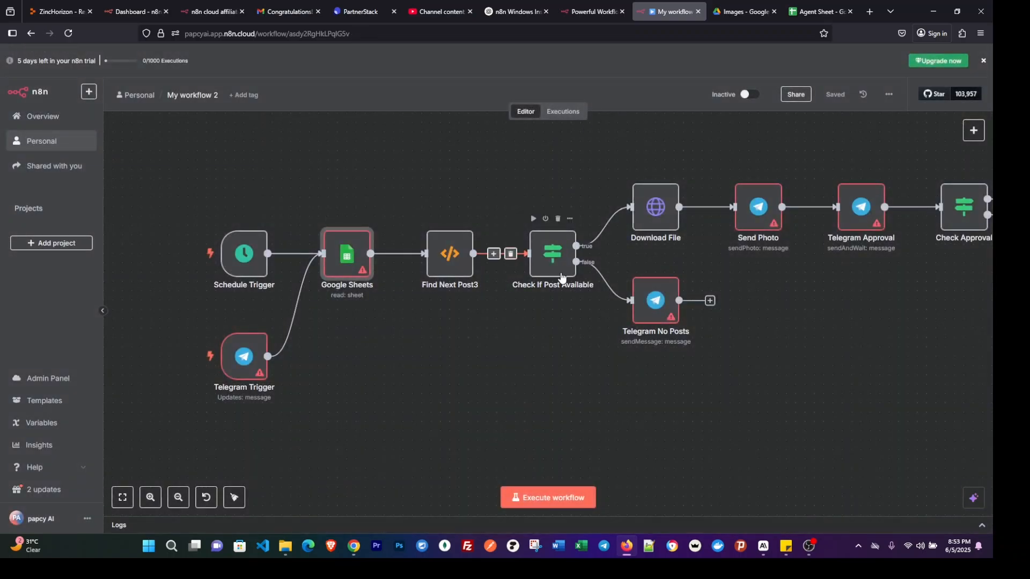
pyautogui.hscroll(2, 561, 278)
pyautogui.hscroll(2, 561, 278)
pyautogui.hscroll(-2, 558, 277)
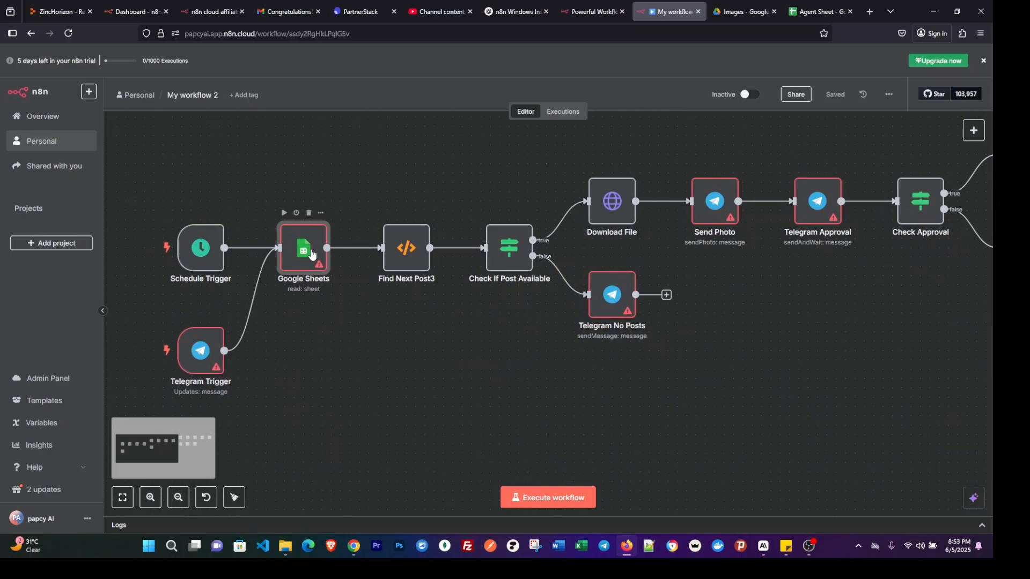
# In the Google Sheets node, create a new OAuth2 credential and start signing in with Google.
pyautogui.doubleClick(313, 254)
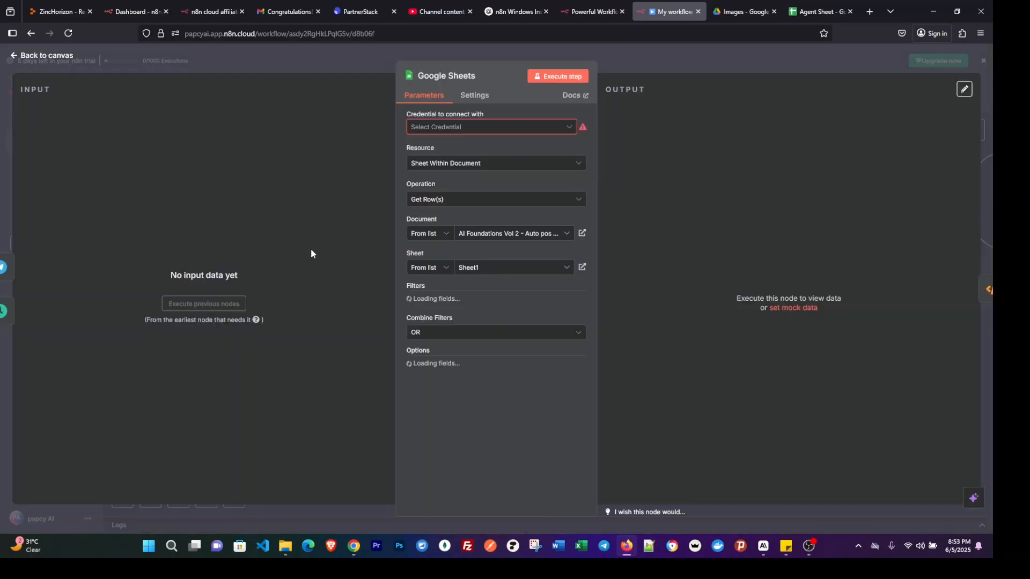
pyautogui.click(517, 128)
pyautogui.click(503, 153)
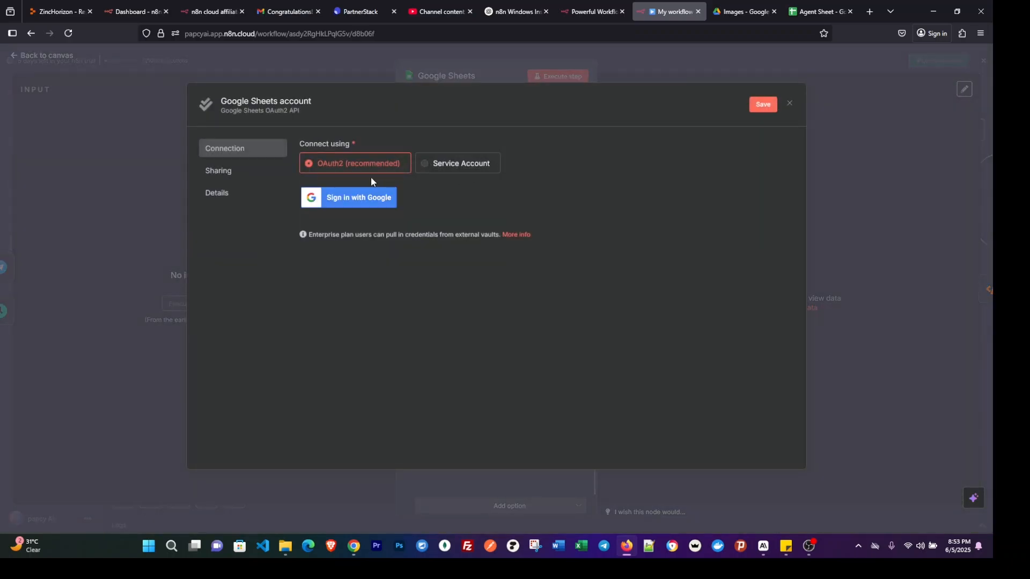
pyautogui.click(338, 201)
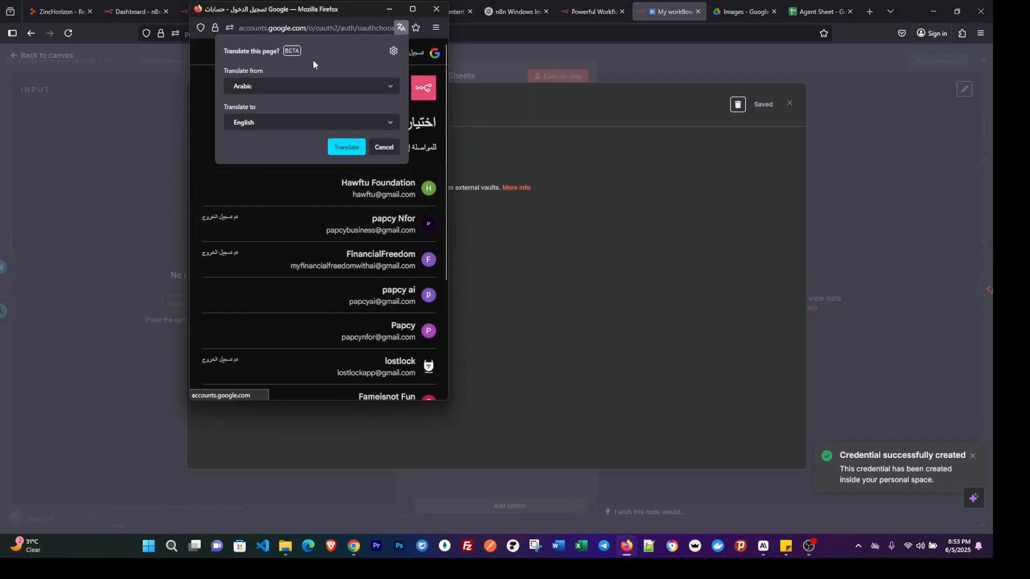
# Decline the page translation and choose the Google account that owns the sheet for the n8n.cloud sign-in.
pyautogui.click(384, 148)
pyautogui.scroll(-3, 354, 215)
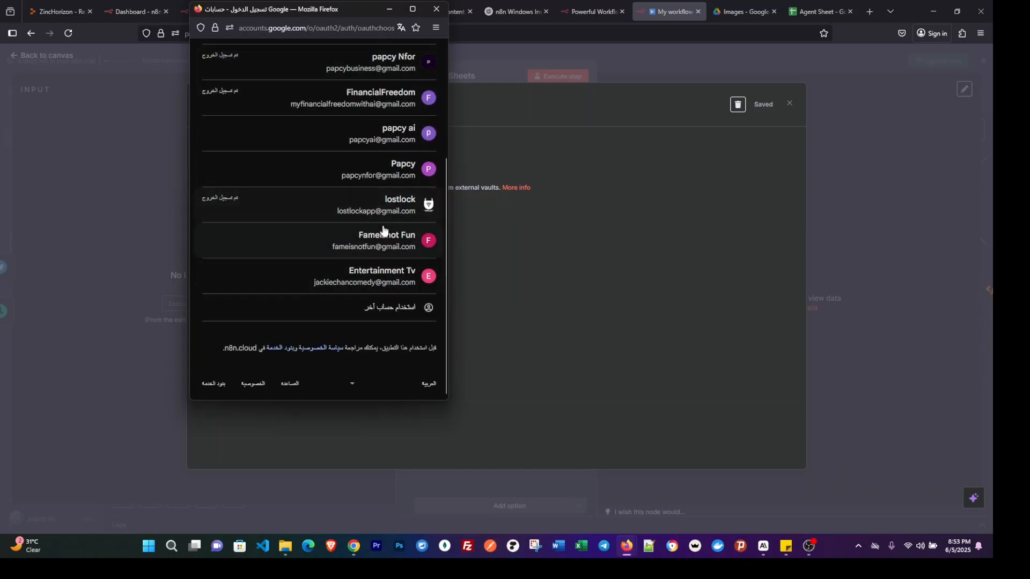
pyautogui.scroll(1, 370, 225)
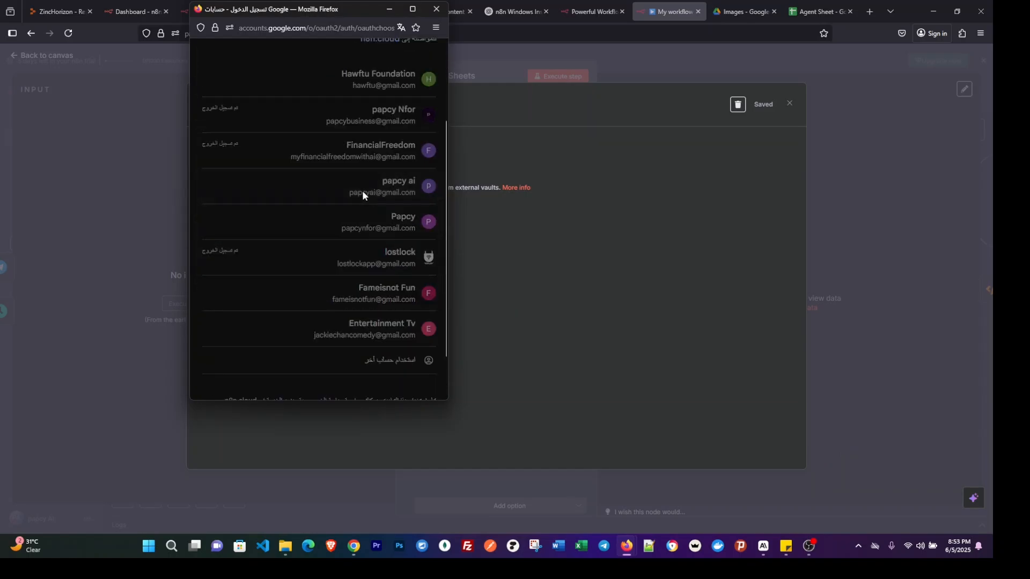
pyautogui.click(363, 192)
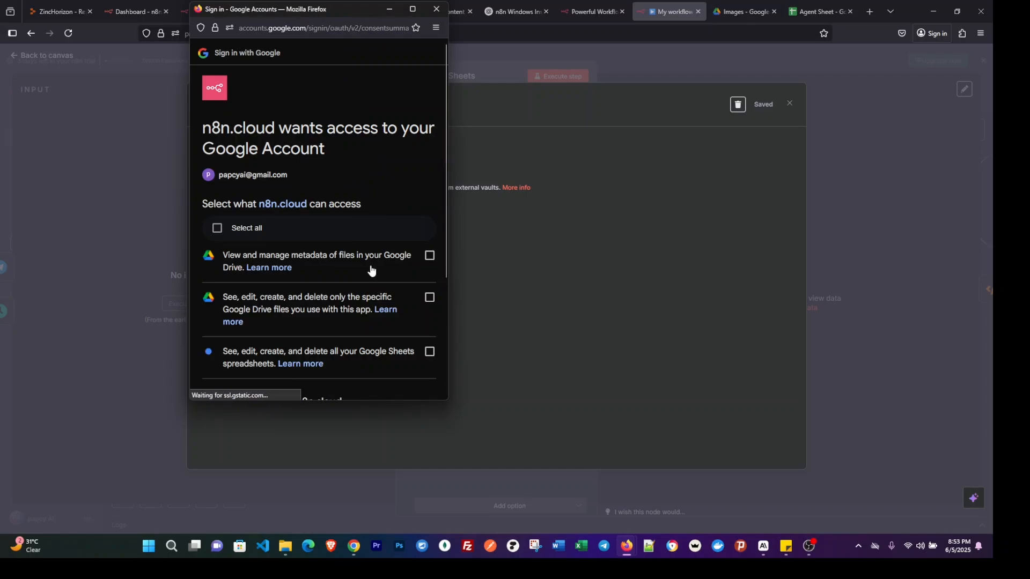
# Grant n8n.cloud all the requested Google Drive and Sheets permissions, finish the authorization and close the credential window.
pyautogui.click(237, 230)
pyautogui.scroll(-3, 320, 264)
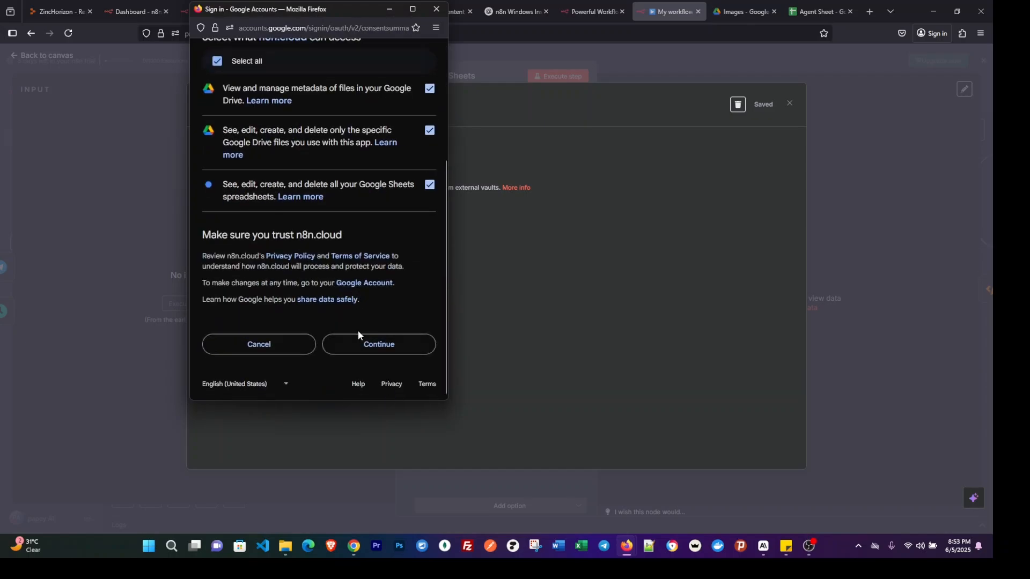
pyautogui.click(379, 346)
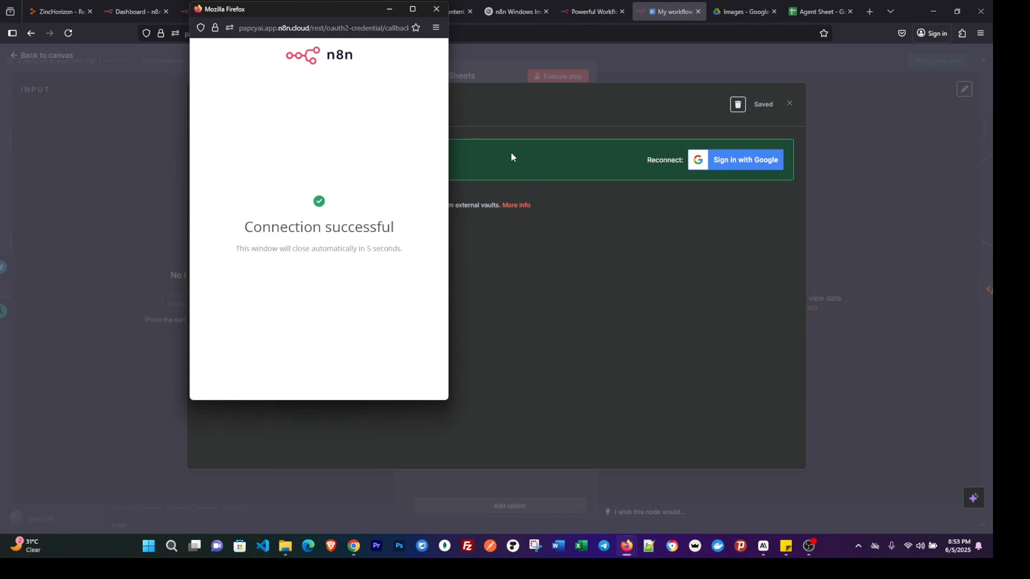
pyautogui.click(436, 9)
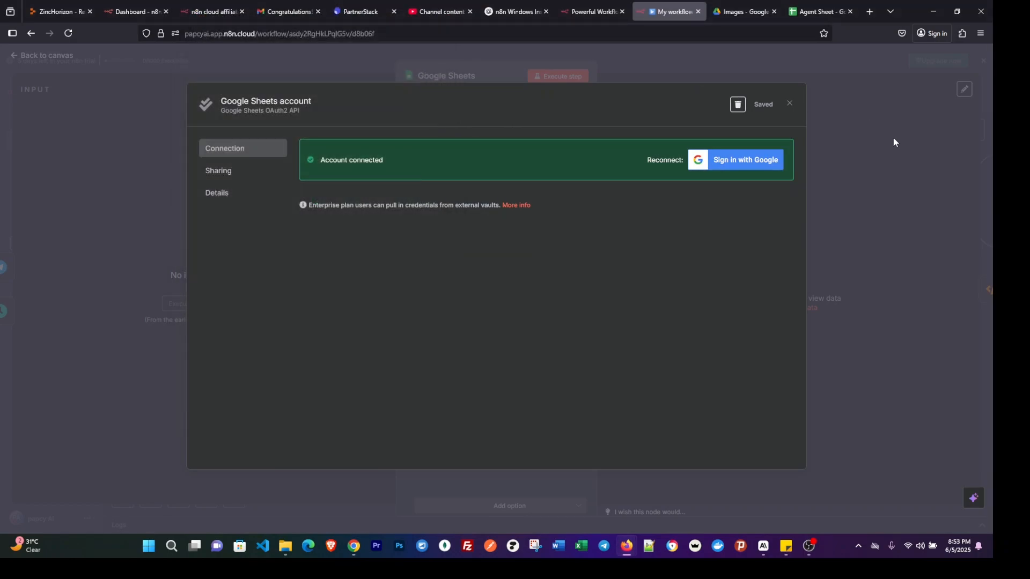
pyautogui.click(894, 142)
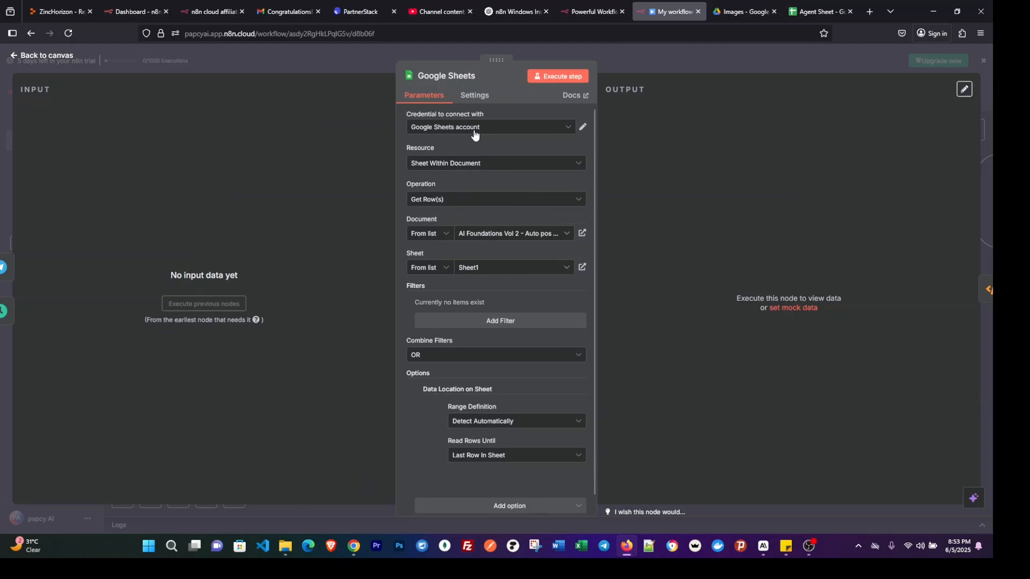
# In the Google Sheets node, use the Google Sheets account credential and pick Agent Sheet as the document and Sheet1 as the sheet.
pyautogui.click(451, 127)
pyautogui.click(465, 161)
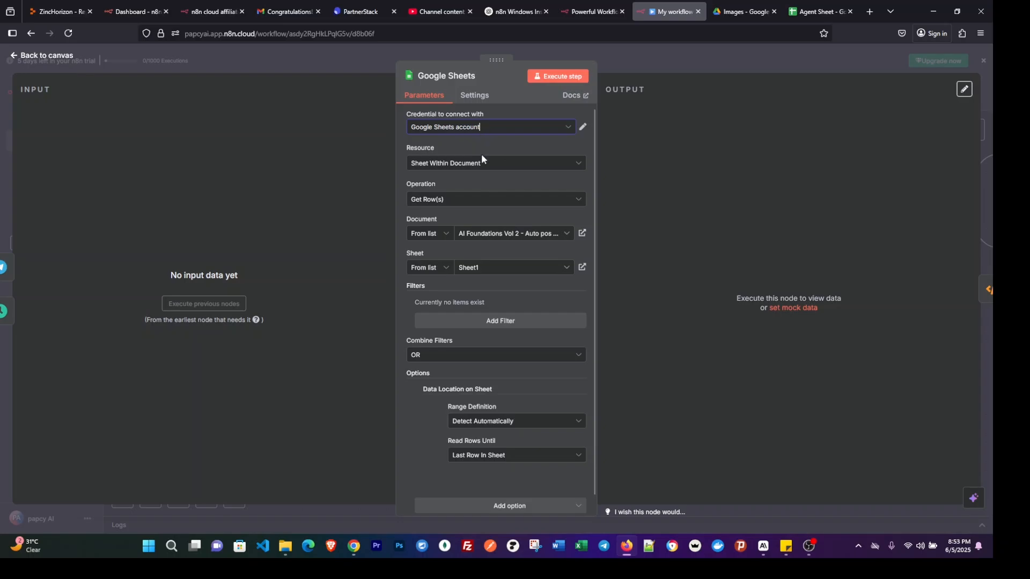
pyautogui.click(422, 233)
pyautogui.click(431, 259)
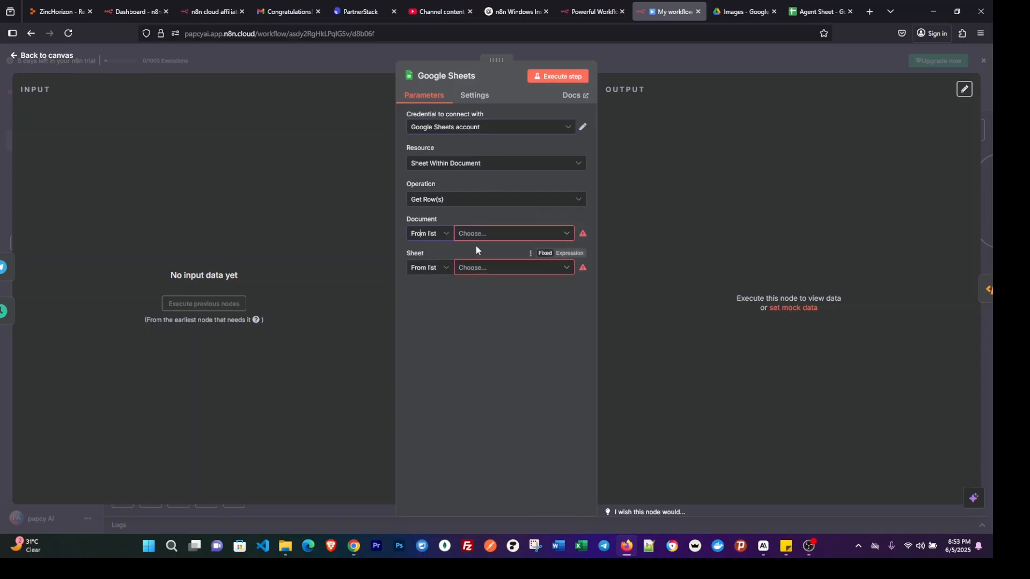
pyautogui.click(504, 234)
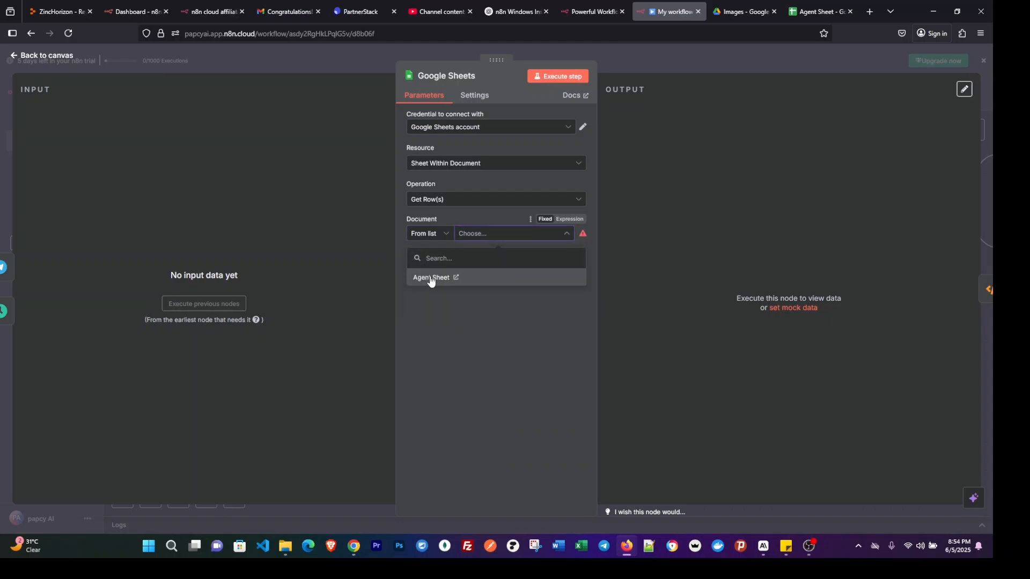
pyautogui.click(431, 278)
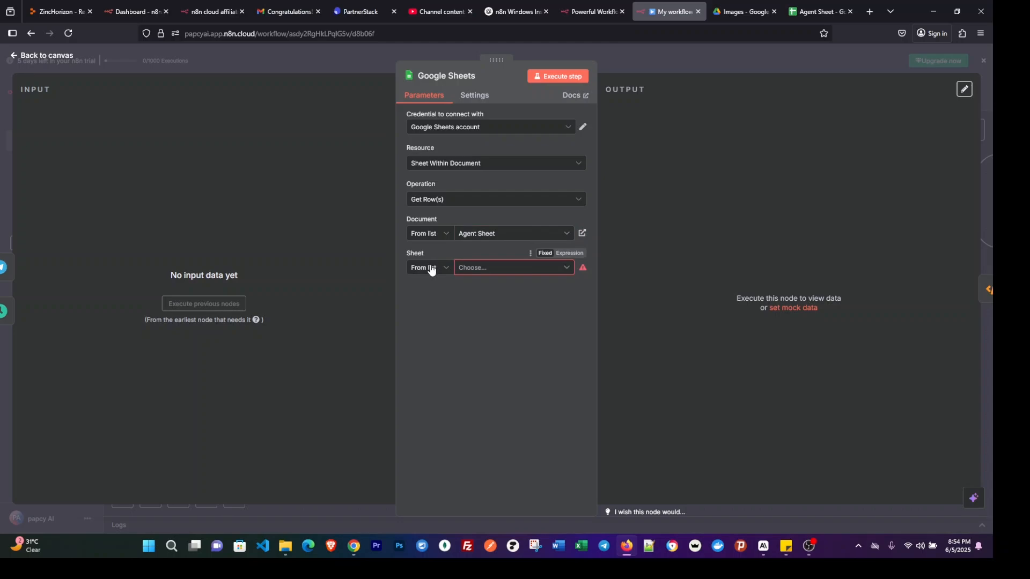
pyautogui.click(432, 269)
pyautogui.click(488, 273)
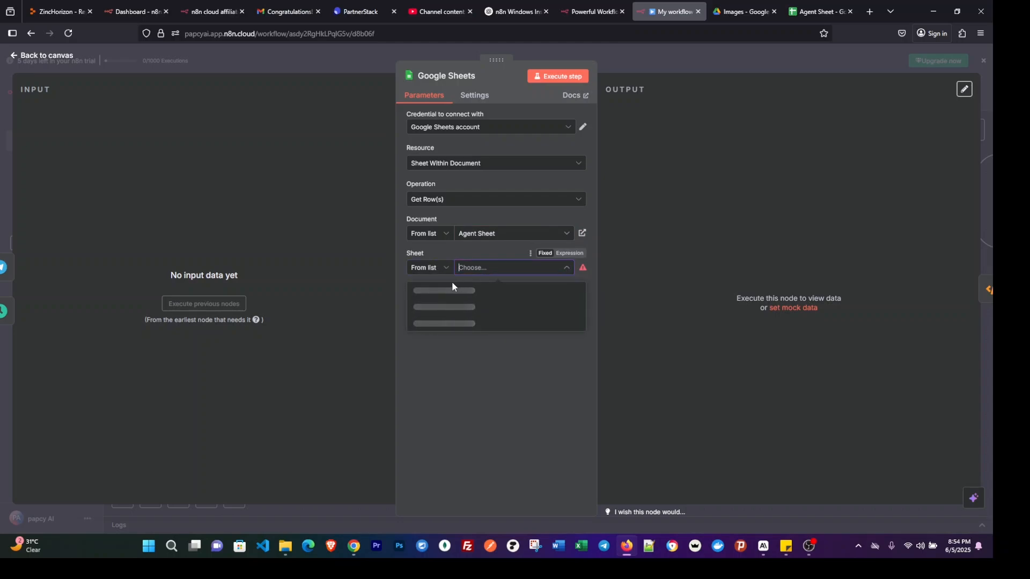
pyautogui.click(424, 291)
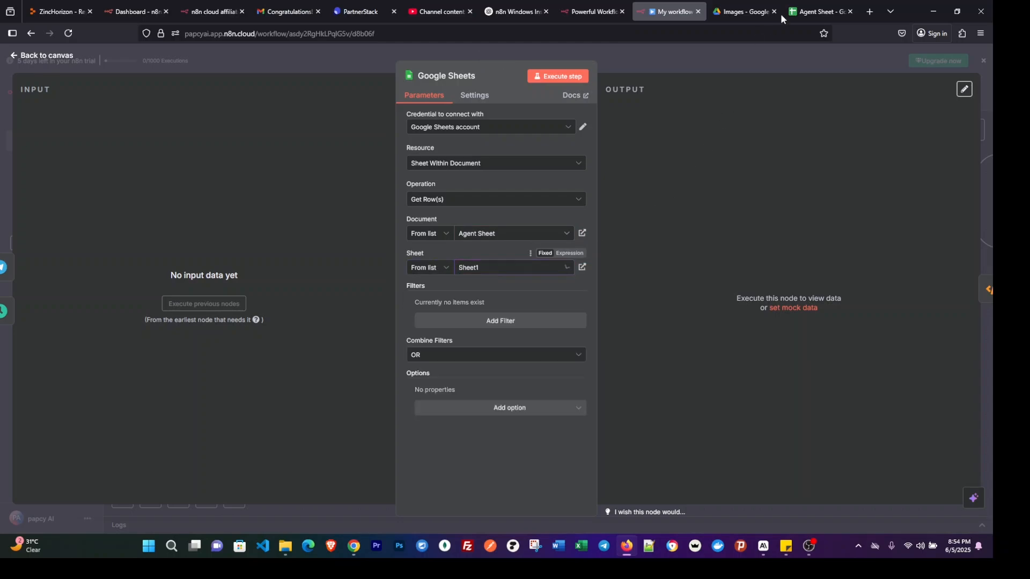
# Check the Agent Sheet spreadsheet's contents, return to My workflow 2 and close the Google Sheets node's settings.
pyautogui.click(813, 11)
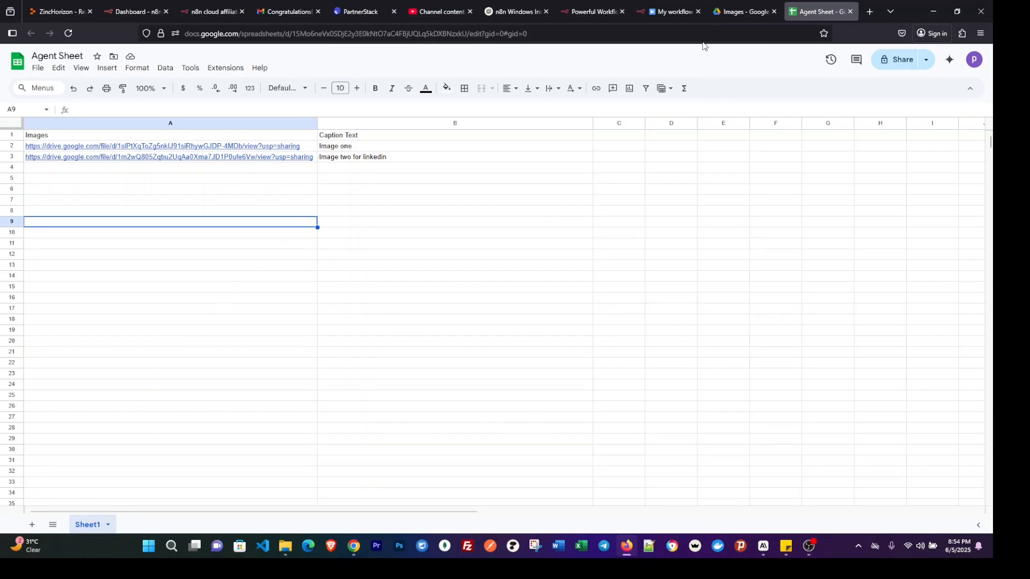
pyautogui.click(665, 11)
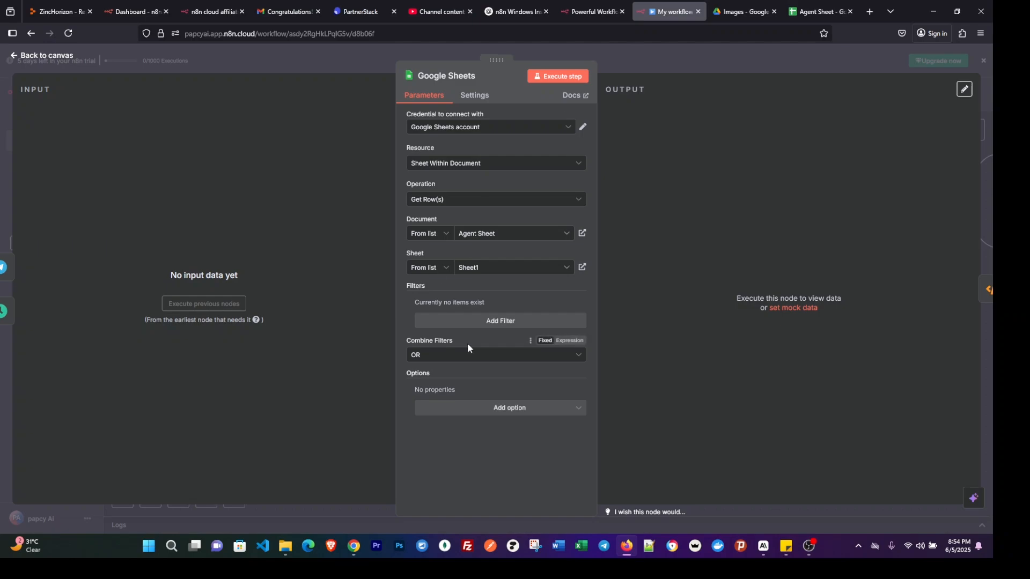
pyautogui.click(670, 68)
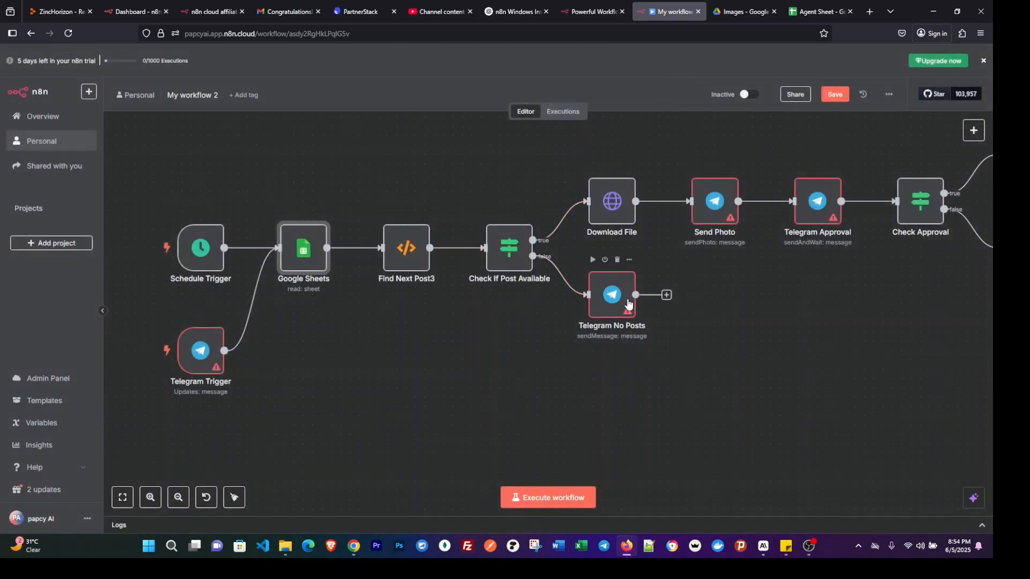
# Open the Telegram Trigger node's settings and start a new Telegram API credential.
pyautogui.hscroll(3, 627, 301)
pyautogui.scroll(-2, 627, 301)
pyautogui.hscroll(-2, 627, 302)
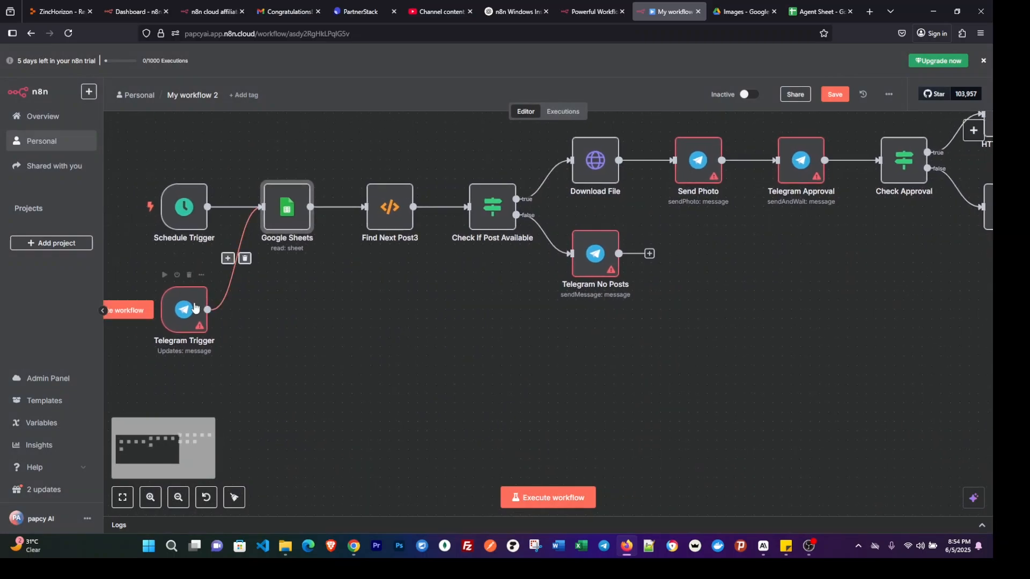
pyautogui.doubleClick(185, 320)
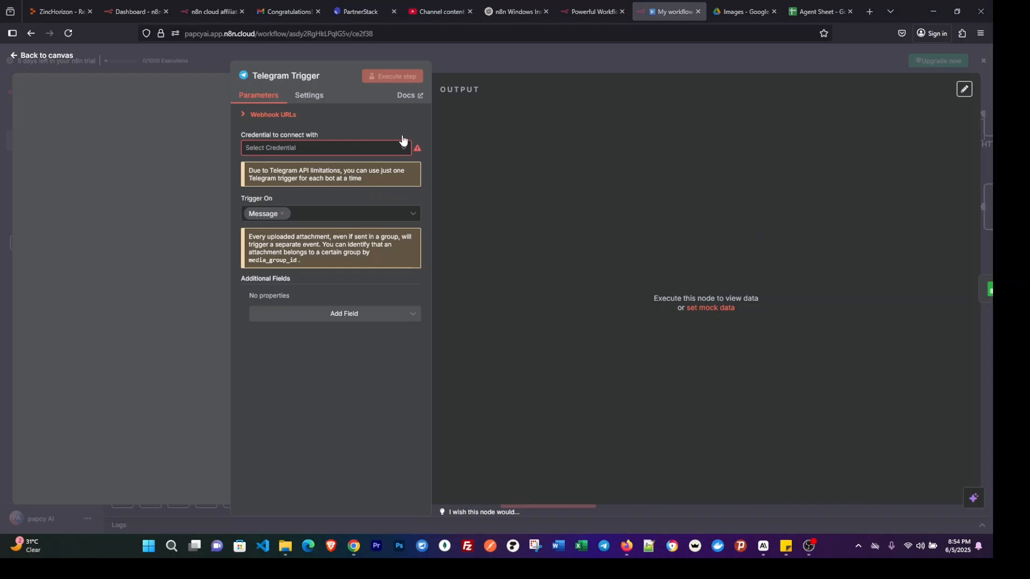
pyautogui.click(350, 146)
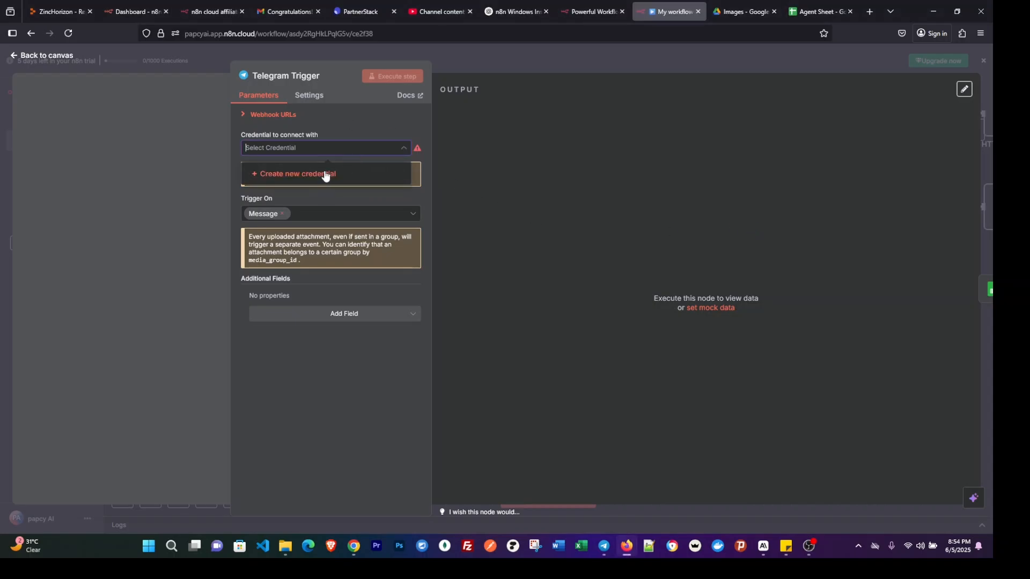
pyautogui.click(323, 173)
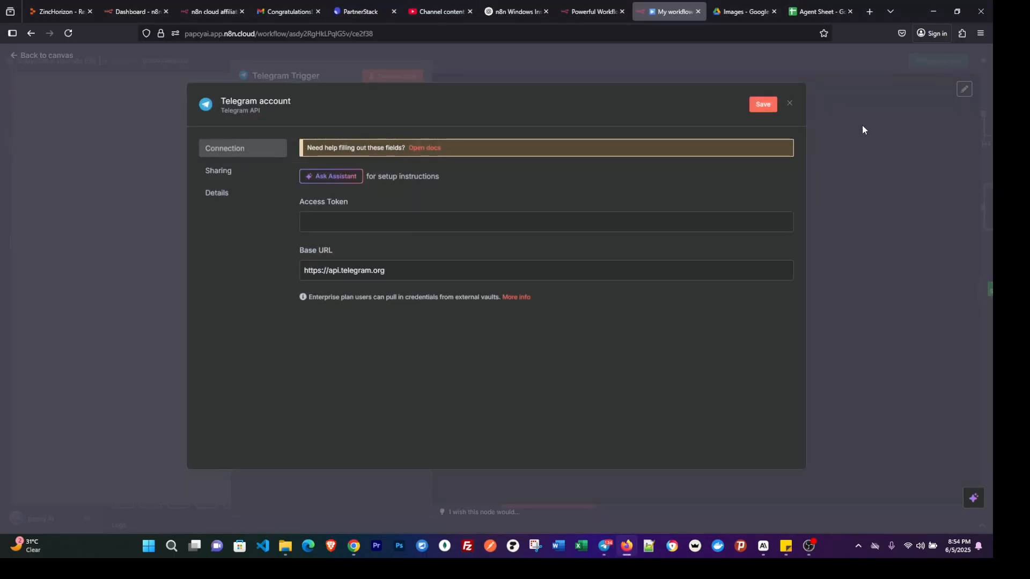
# Switch to Telegram, search the chats for "bot" and open the BotFather conversation.
pyautogui.click(605, 547)
pyautogui.scroll(-3, 357, 228)
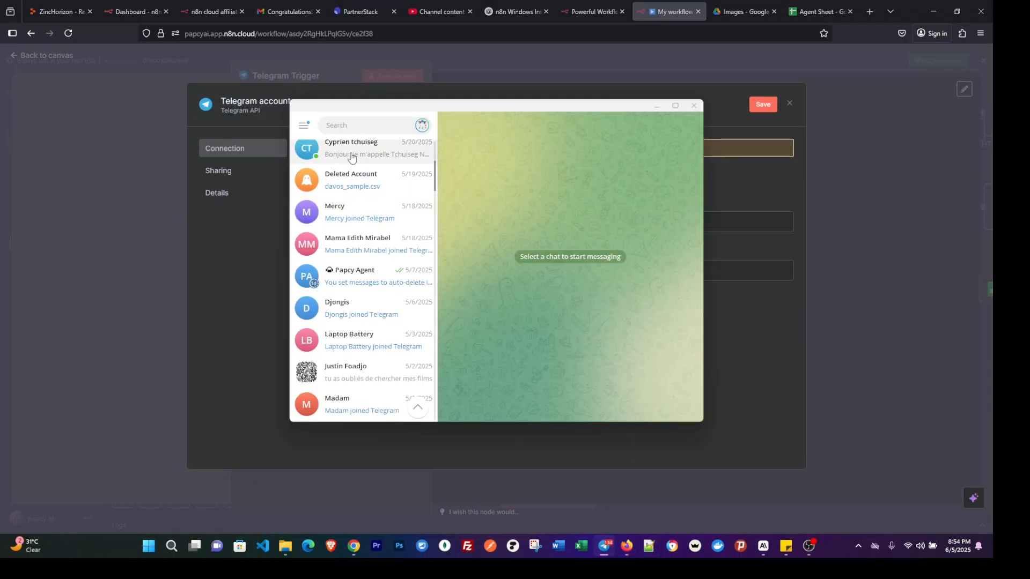
pyautogui.click(344, 125)
pyautogui.write('seac')
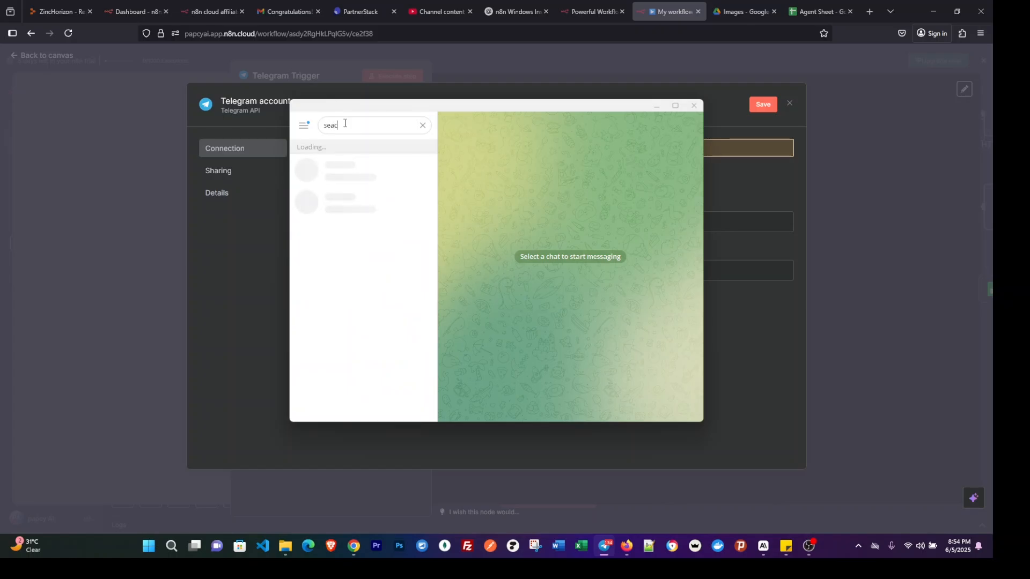
pyautogui.press('BackSpace')
pyautogui.press('BackSpace')
pyautogui.press('BackSpace')
pyautogui.press('BackSpace')
pyautogui.write('bot')
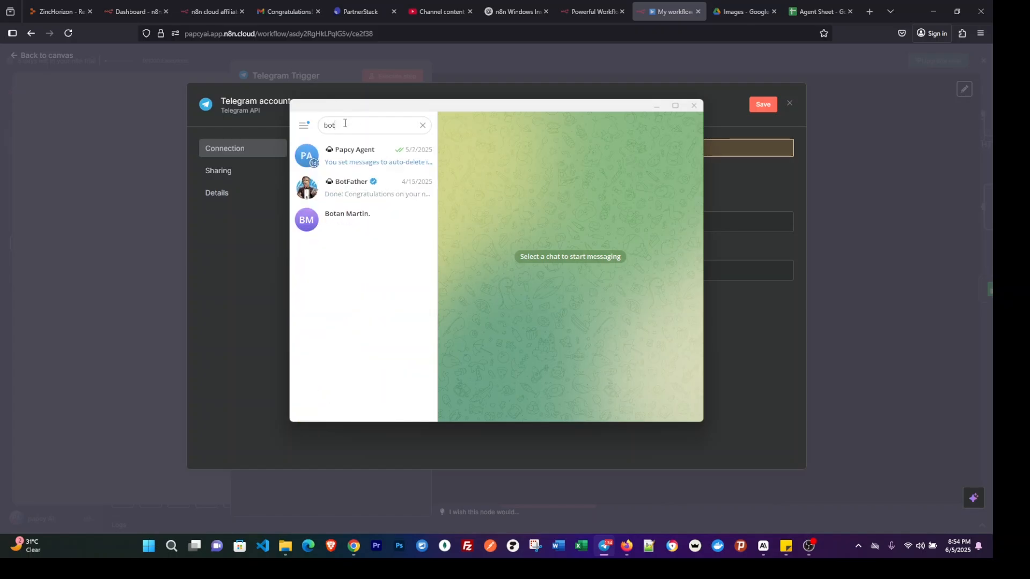
pyautogui.click(390, 188)
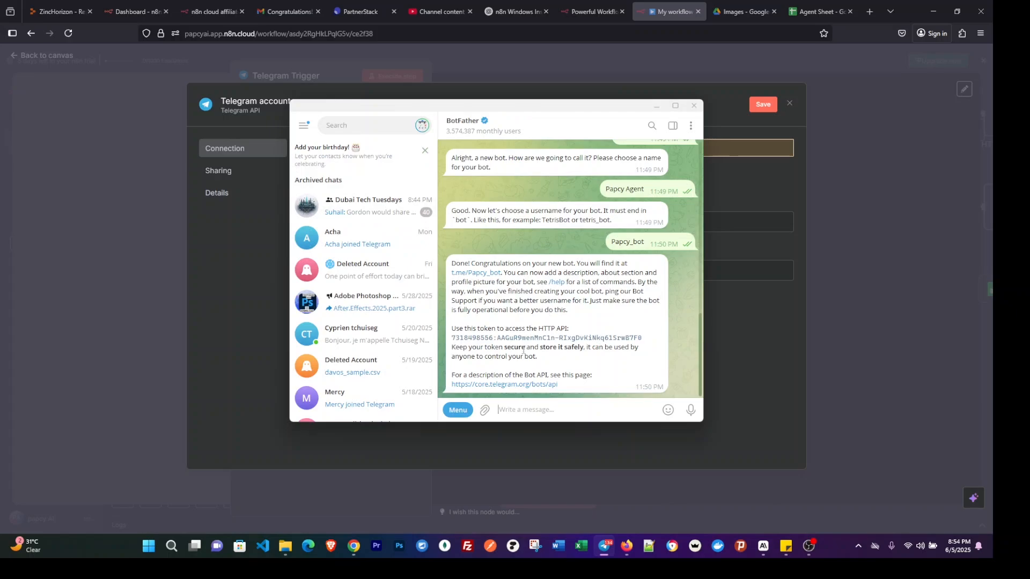
# Review the /start and /newbot exchange in the BotFather chat and copy the bot's HTTP API token.
pyautogui.scroll(3, 629, 204)
pyautogui.scroll(1, 631, 232)
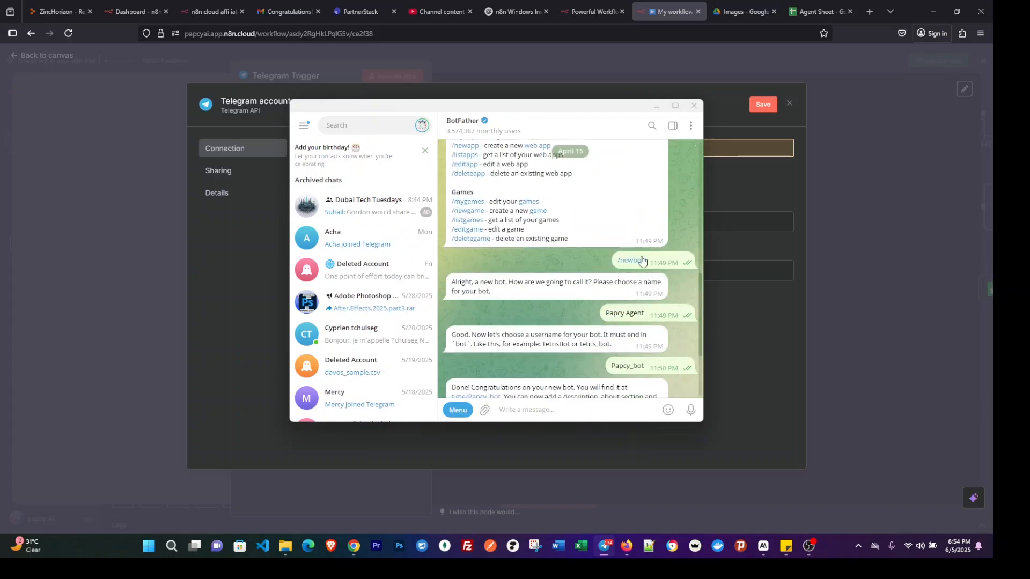
pyautogui.scroll(3, 507, 215)
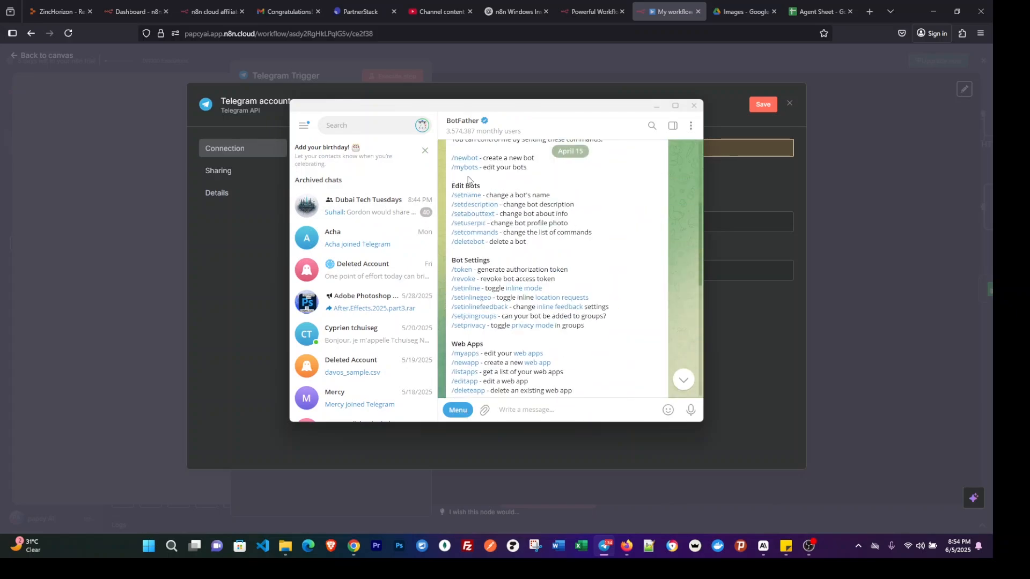
pyautogui.scroll(2, 467, 177)
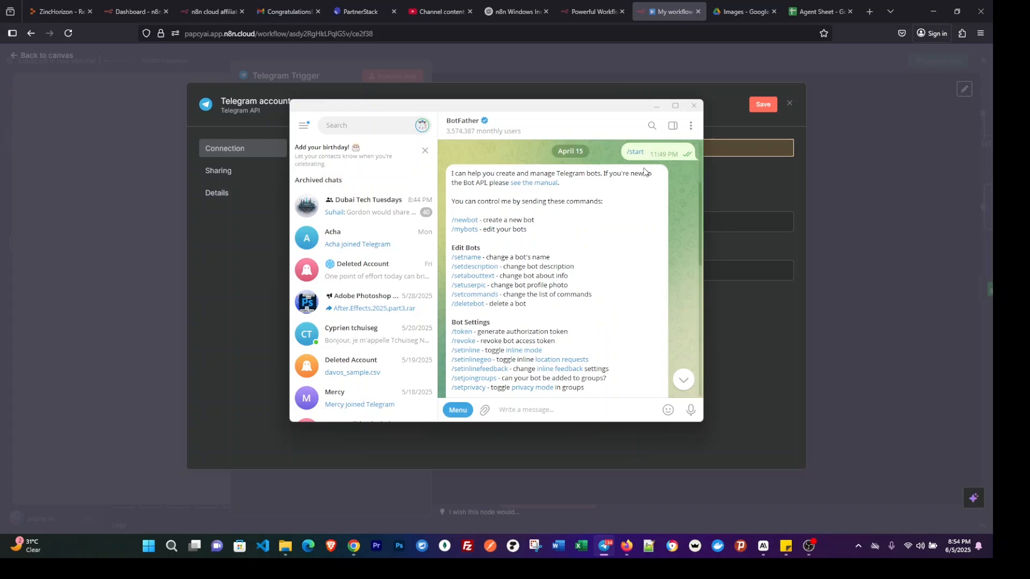
pyautogui.scroll(-5, 597, 270)
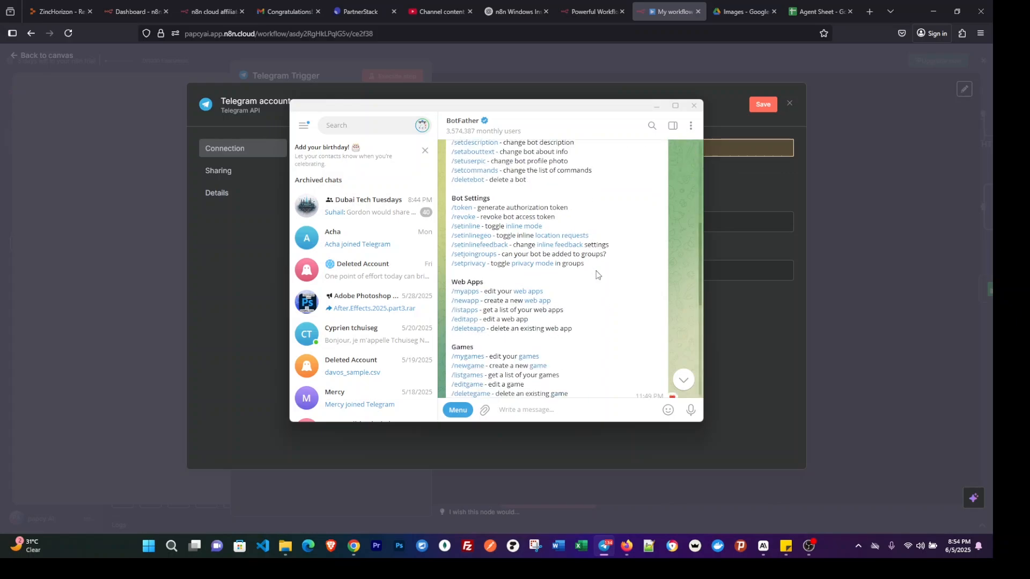
pyautogui.scroll(-1, 607, 333)
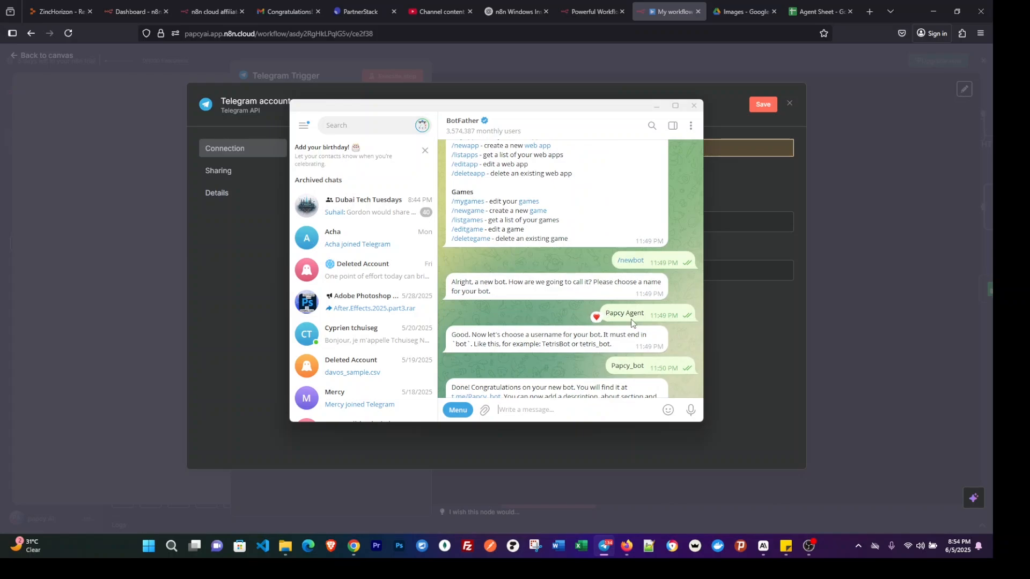
pyautogui.scroll(-2, 617, 319)
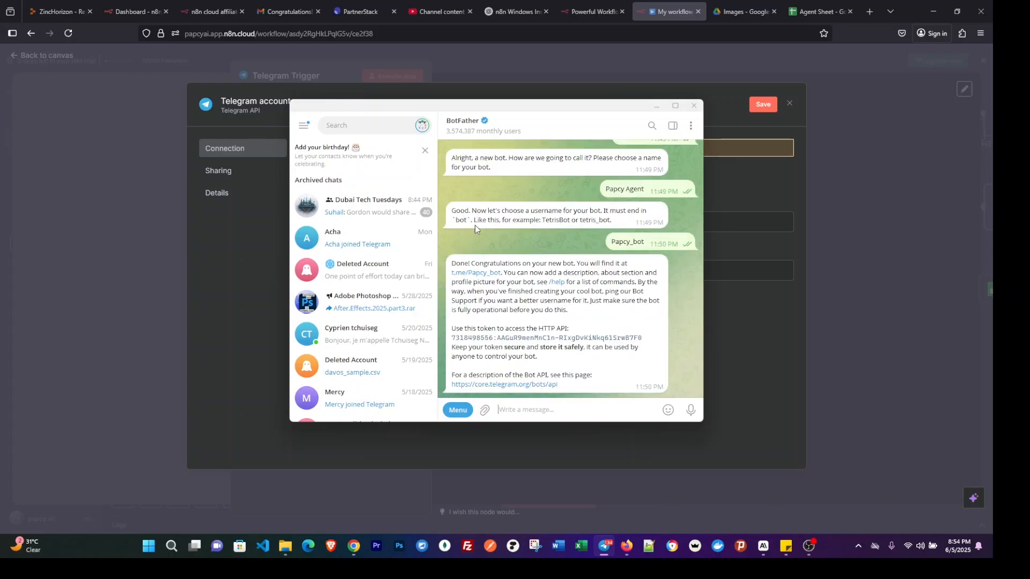
pyautogui.click(571, 341)
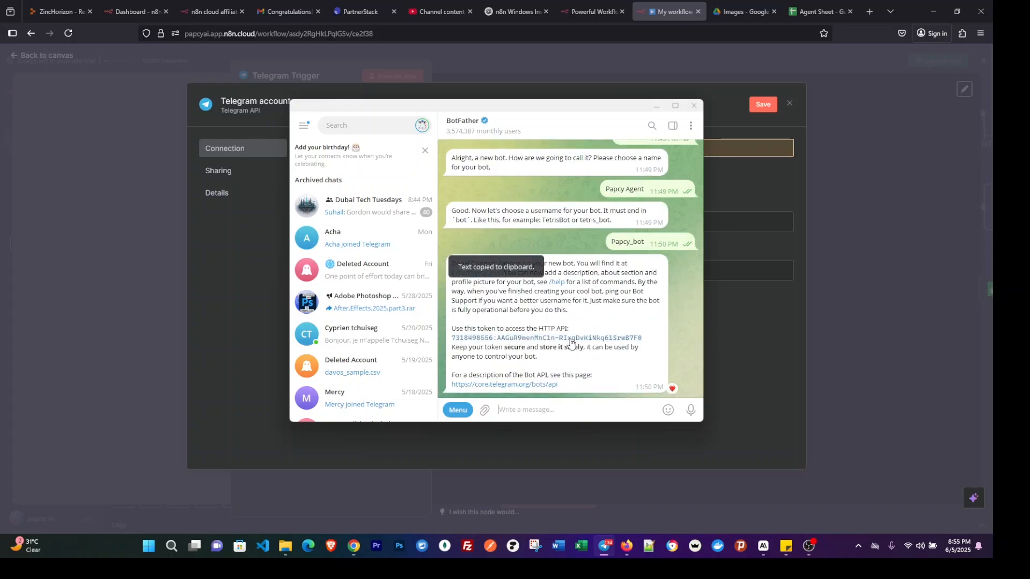
# Look over the BotFather bot-creation messages again and open the created bot's chat from its t.me link.
pyautogui.scroll(3, 568, 257)
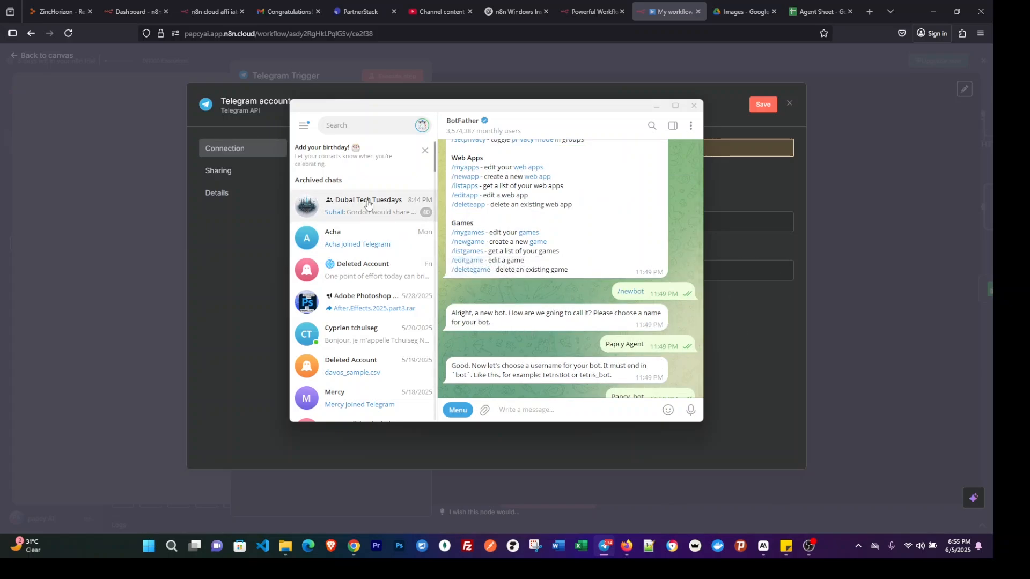
pyautogui.scroll(1, 586, 353)
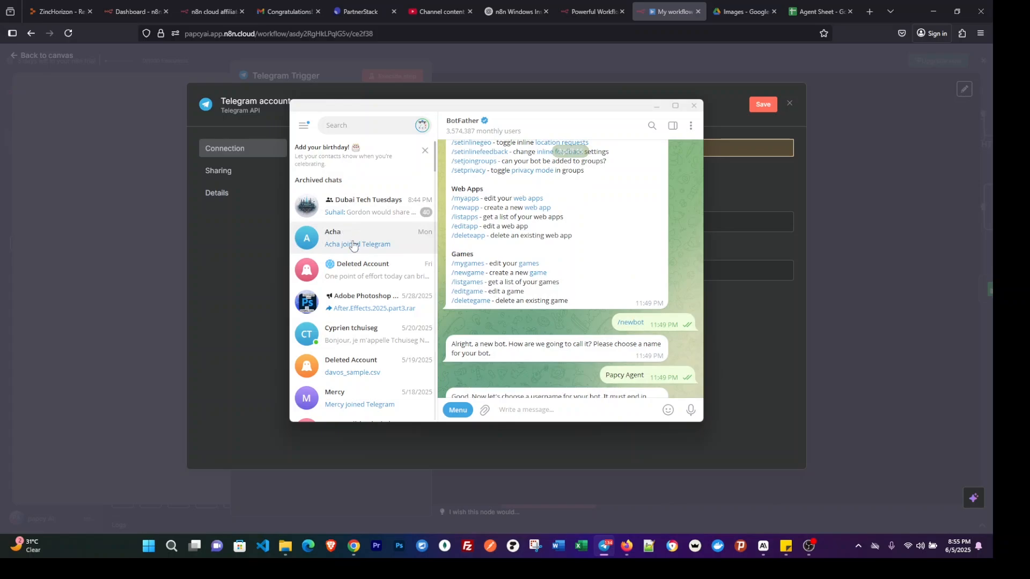
pyautogui.scroll(-3, 552, 274)
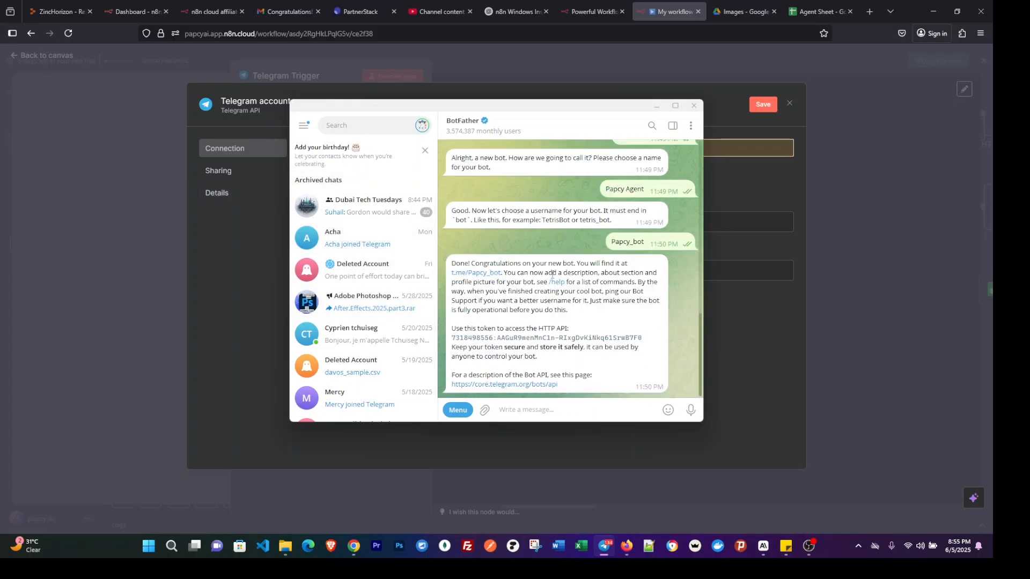
pyautogui.scroll(2, 544, 290)
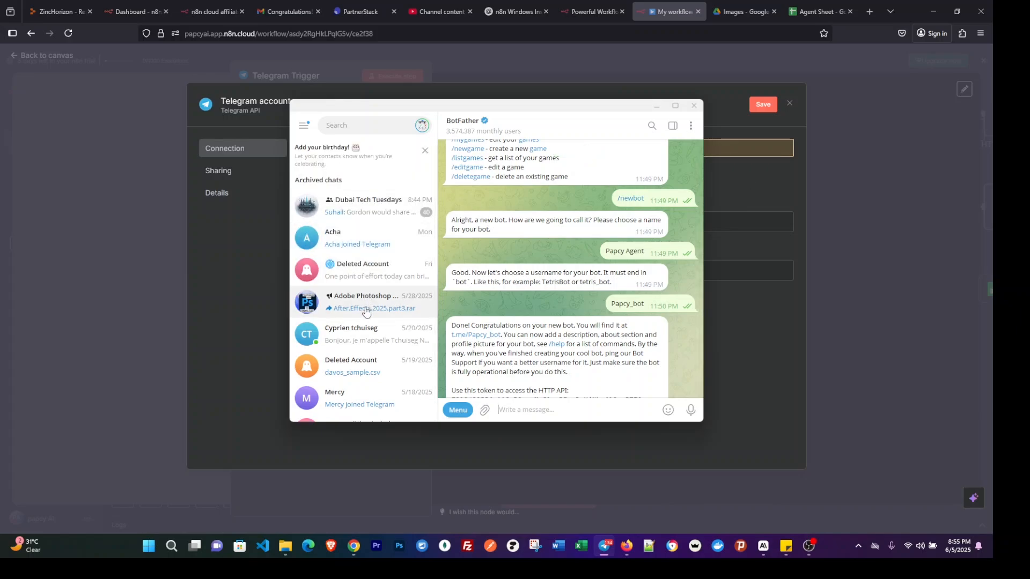
pyautogui.scroll(-1, 366, 316)
pyautogui.scroll(-2, 595, 349)
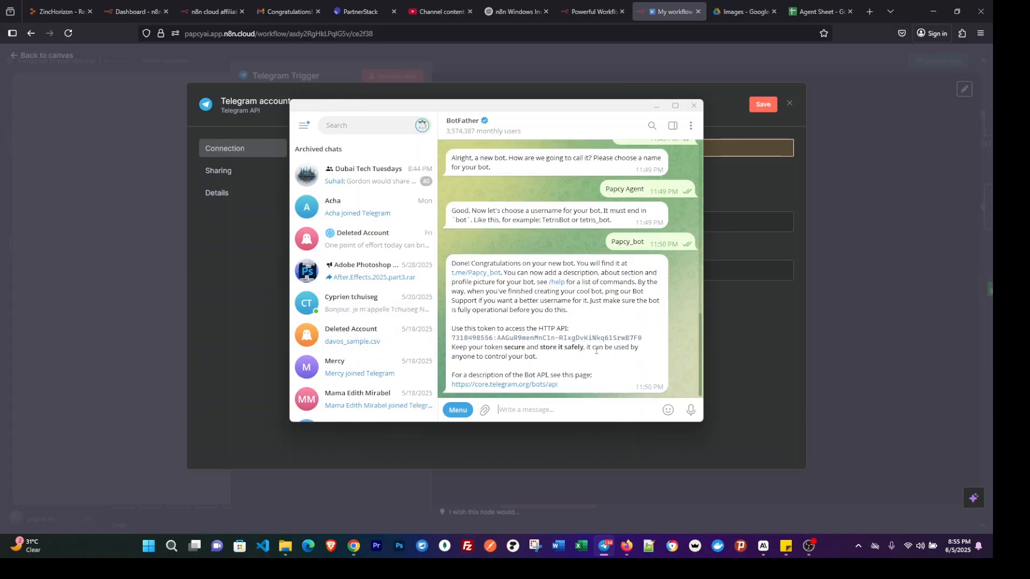
pyautogui.click(480, 275)
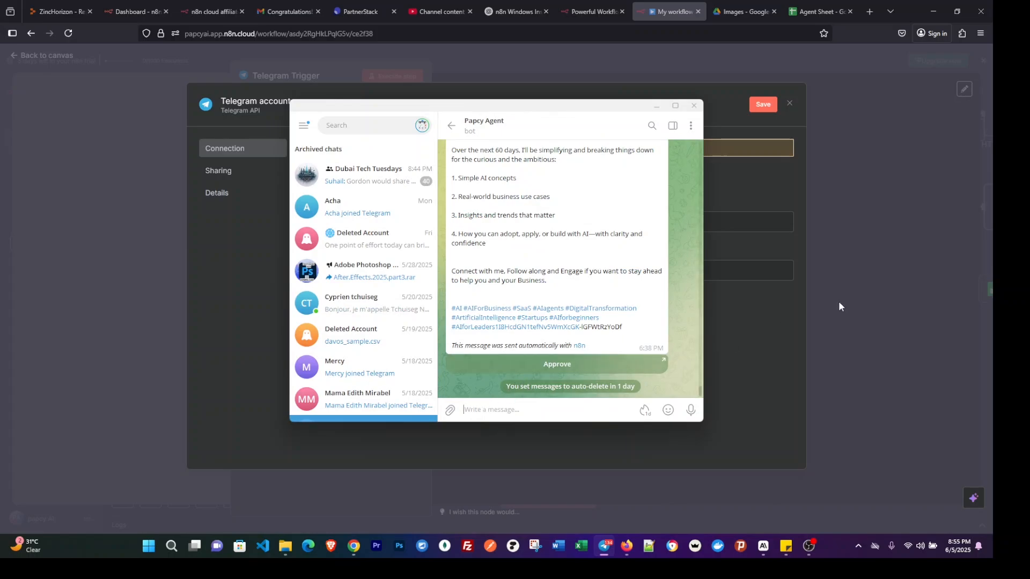
# Switch back to n8n and paste the copied bot token into the Telegram credential's Access Token field.
pyautogui.click(754, 336)
pyautogui.click(471, 221)
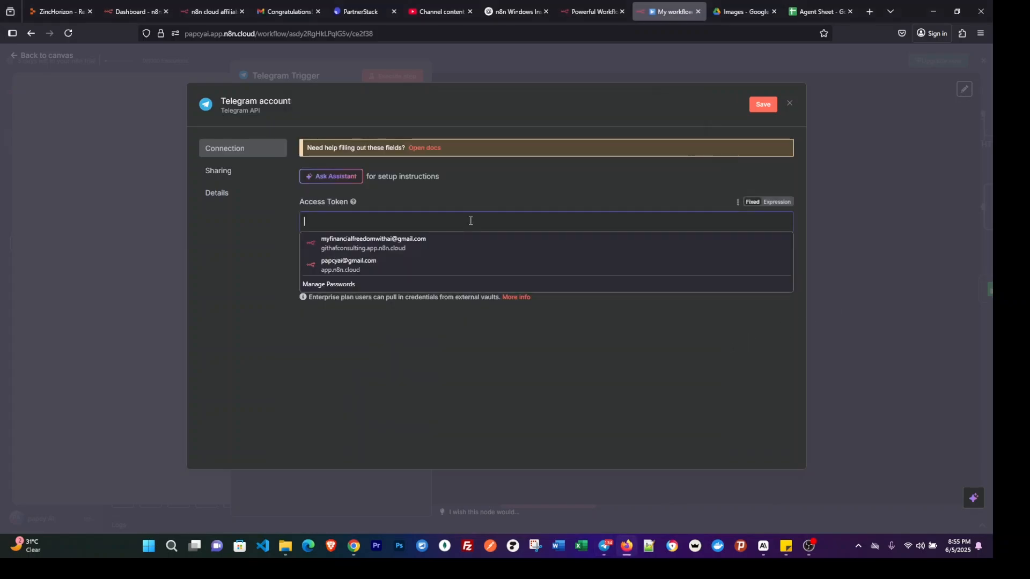
pyautogui.hotkey('ctrl', 'v')
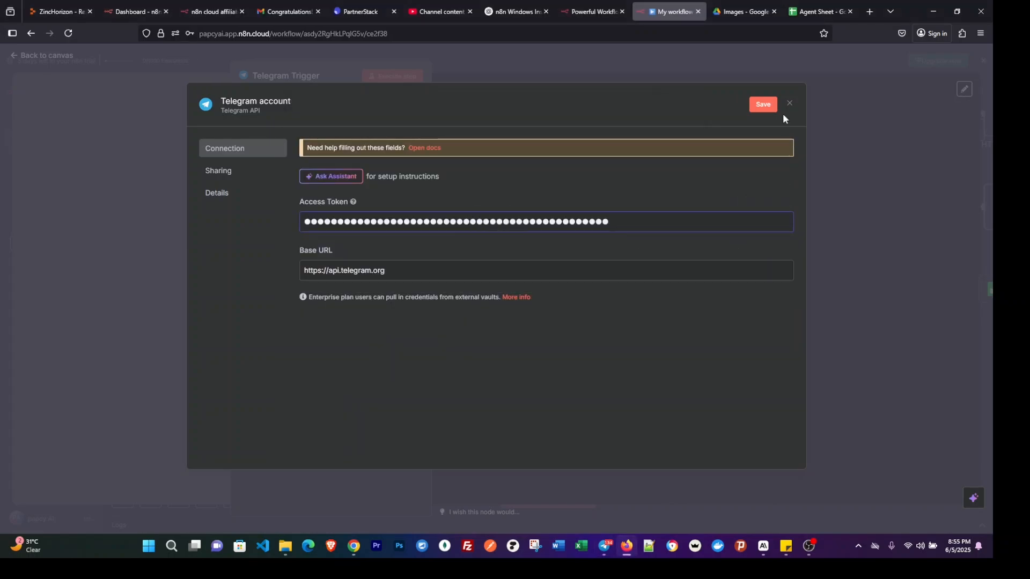
# Save the Telegram API credential and close the credential and trigger windows to return to the workflow canvas.
pyautogui.click(764, 105)
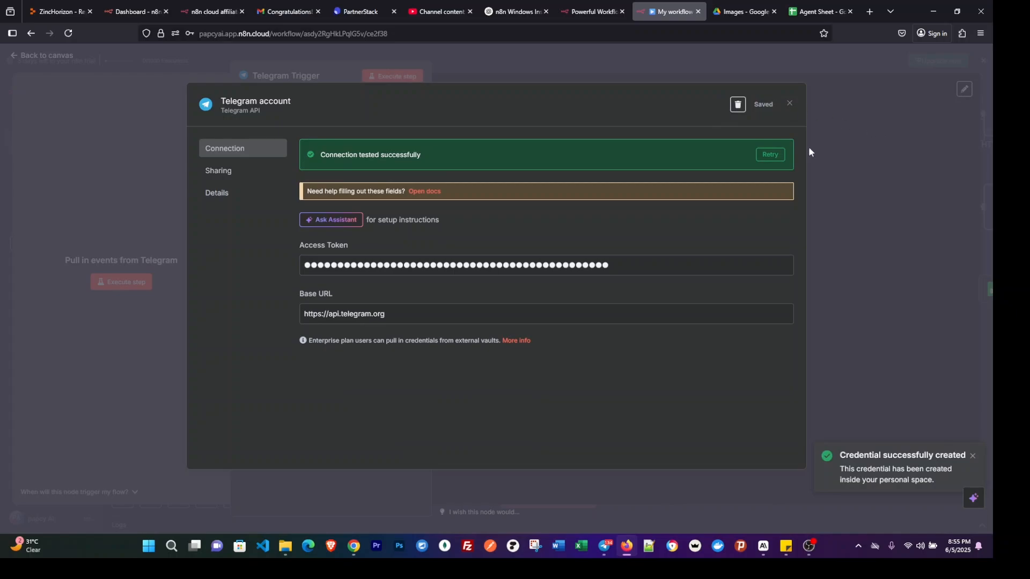
pyautogui.click(864, 128)
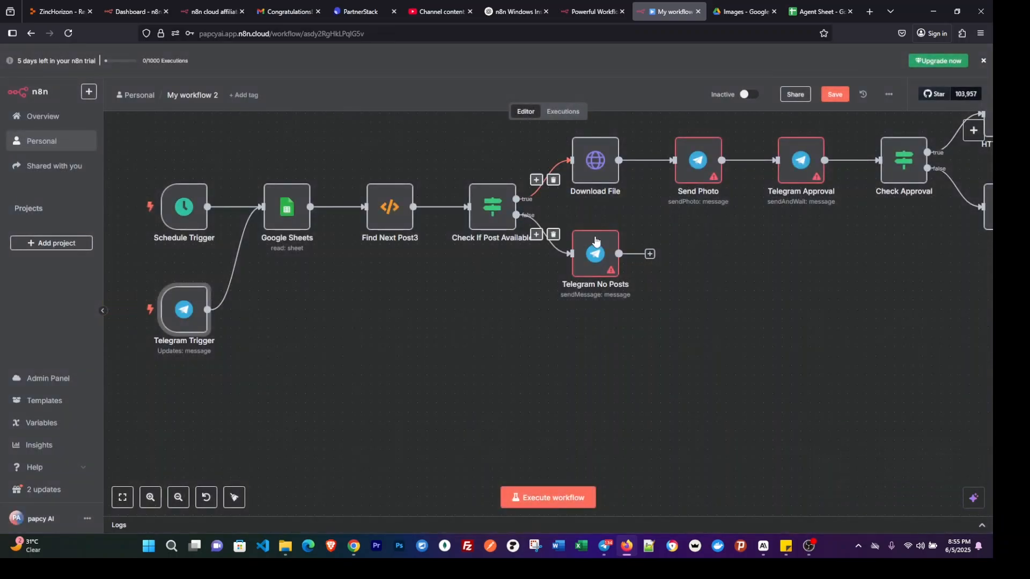
# In the Telegram No Posts node, select the Telegram account credential and clear the existing Chat ID.
pyautogui.moveTo(590, 260)
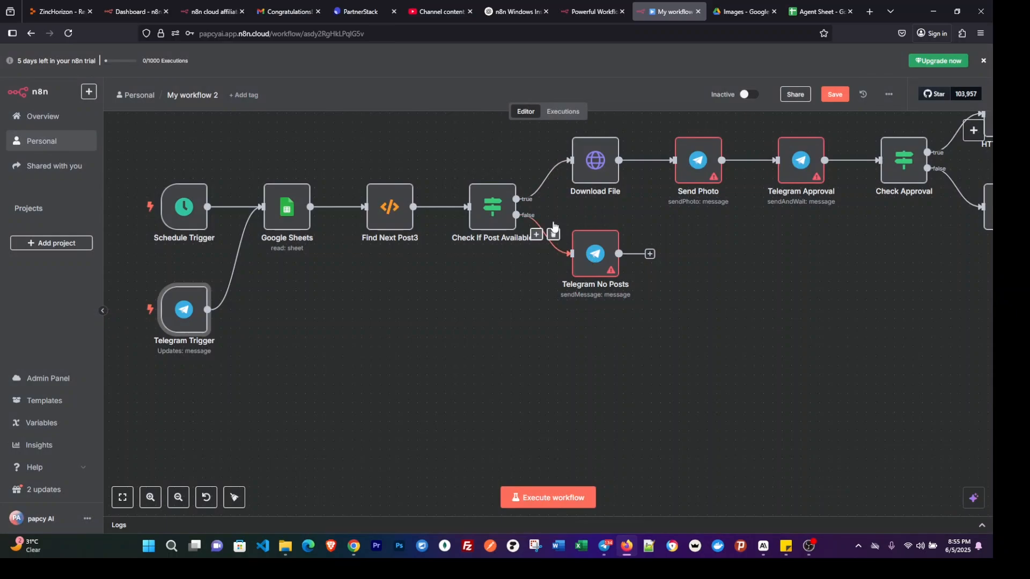
pyautogui.hscroll(4, 552, 230)
pyautogui.click(511, 254)
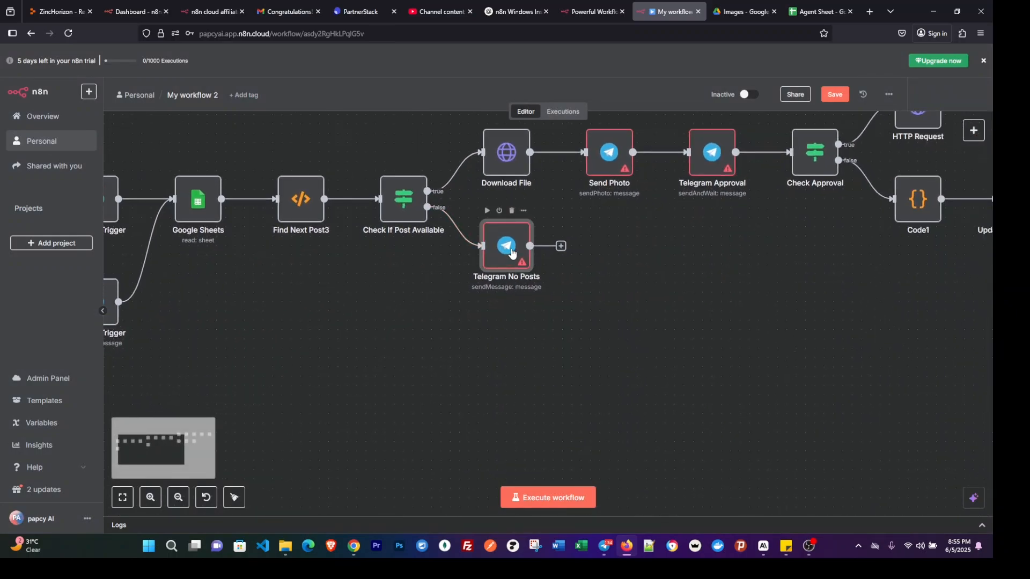
pyautogui.doubleClick(512, 253)
pyautogui.click(478, 128)
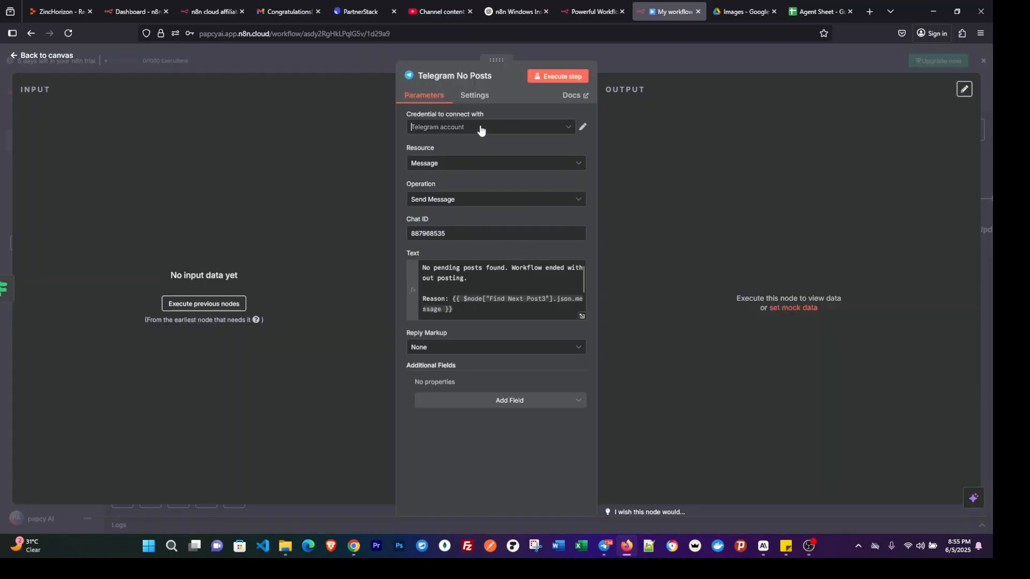
pyautogui.click(472, 156)
pyautogui.doubleClick(464, 234)
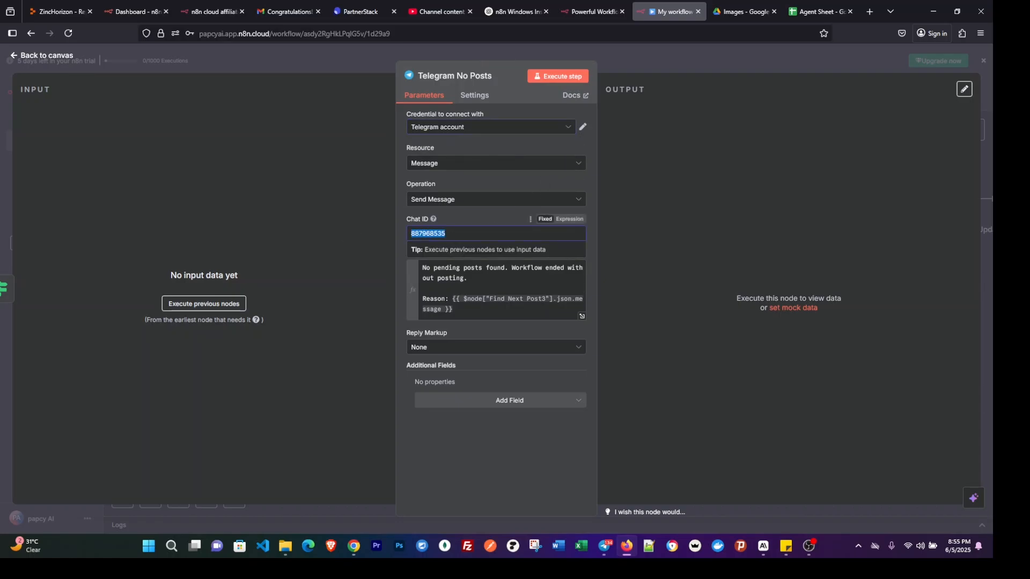
pyautogui.press('BackSpace')
pyautogui.click(681, 60)
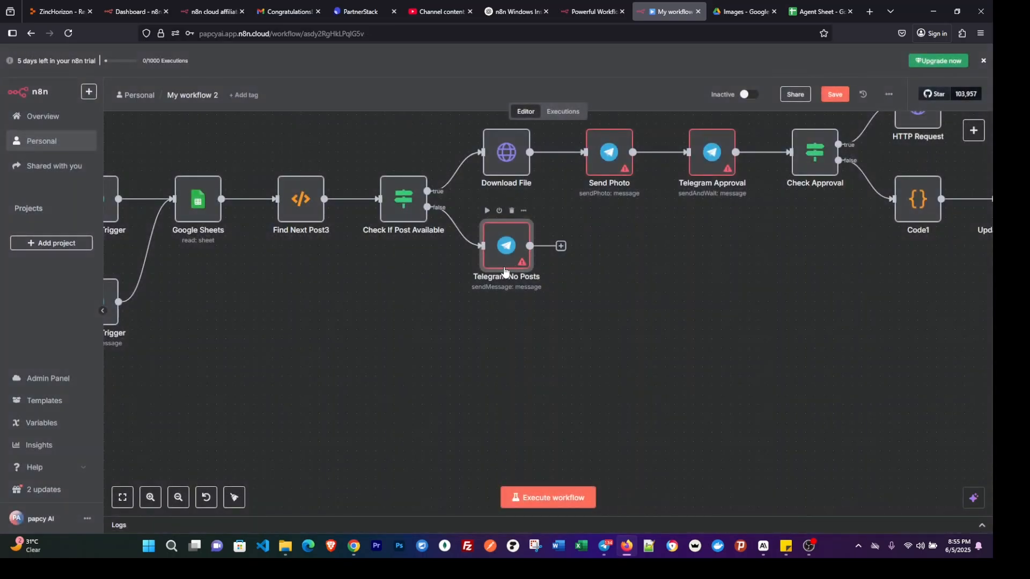
# Deactivate all 13 nodes that follow Check If Post Available, from Download File and Telegram No Posts through Telegram Success.
pyautogui.hscroll(-2, 536, 249)
pyautogui.hscroll(1, 533, 246)
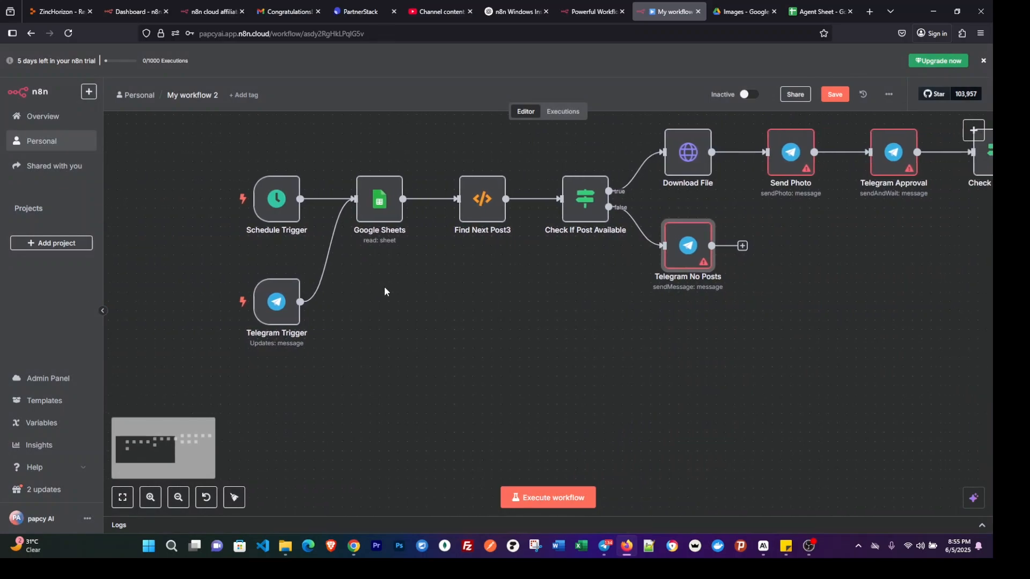
pyautogui.moveTo(209, 306)
pyautogui.hscroll(6, 644, 325)
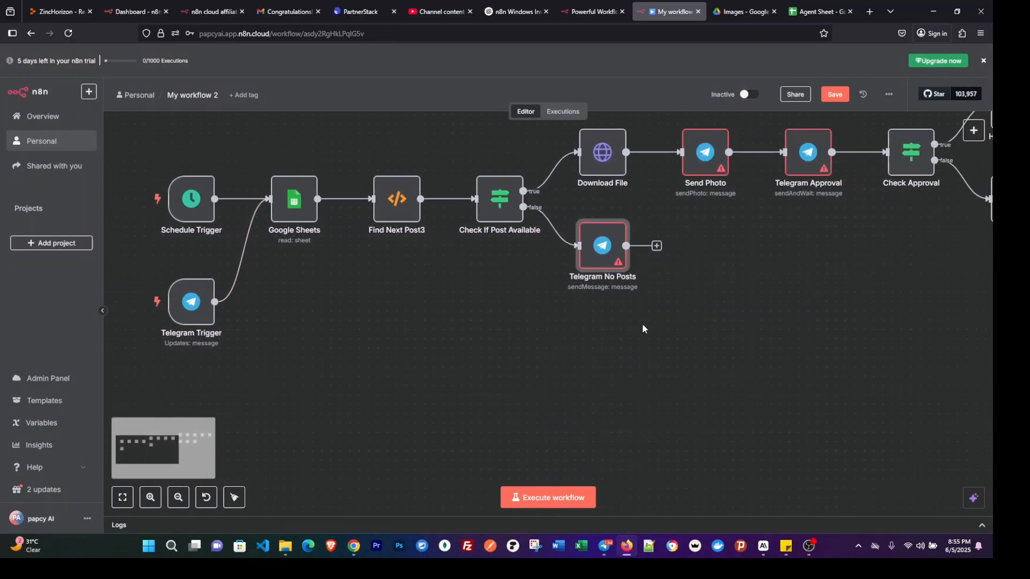
pyautogui.scroll(1, 671, 320)
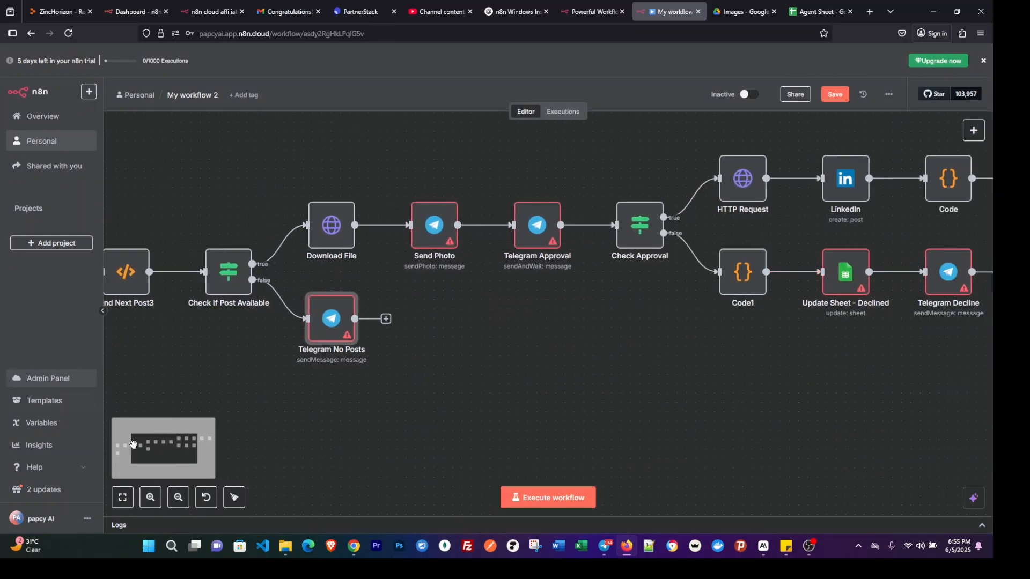
pyautogui.click(178, 497)
pyautogui.click(179, 498)
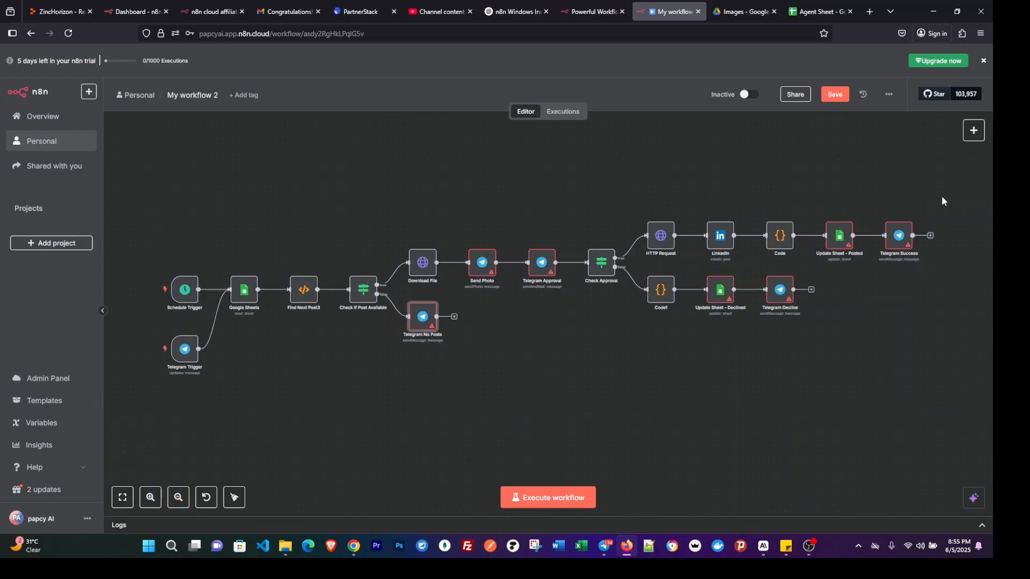
pyautogui.moveTo(945, 189); pyautogui.dragTo(355, 384)
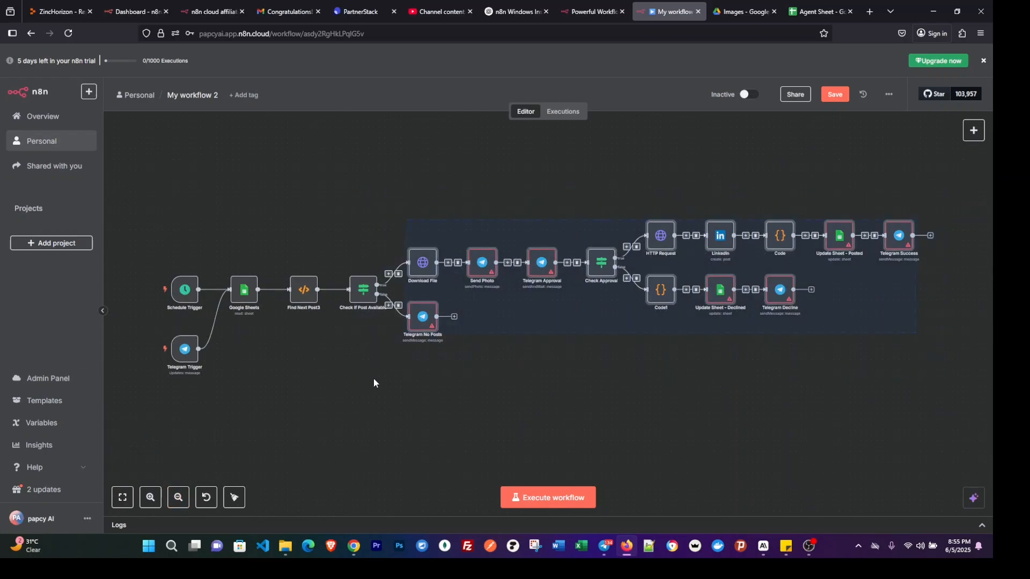
pyautogui.rightClick(430, 265)
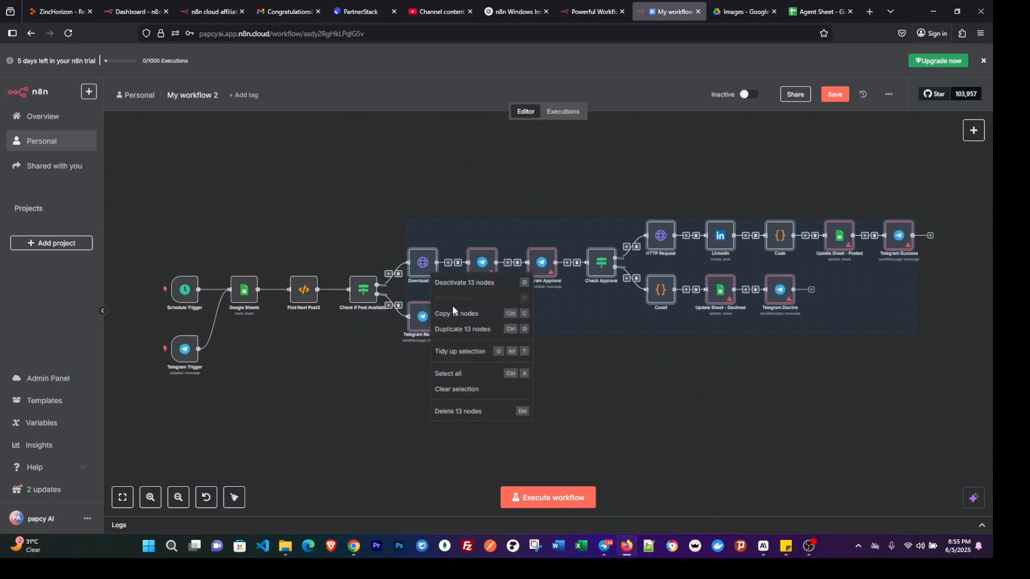
pyautogui.click(463, 284)
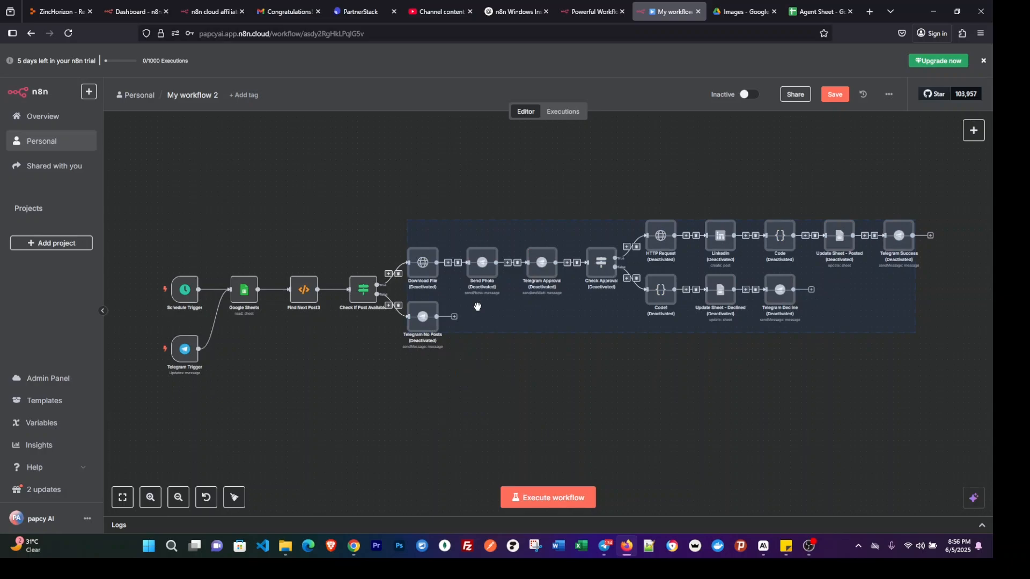
# Execute the workflow from the Telegram Trigger, send "hi" to the bot in Telegram, and return to n8n.
pyautogui.moveTo(153, 353)
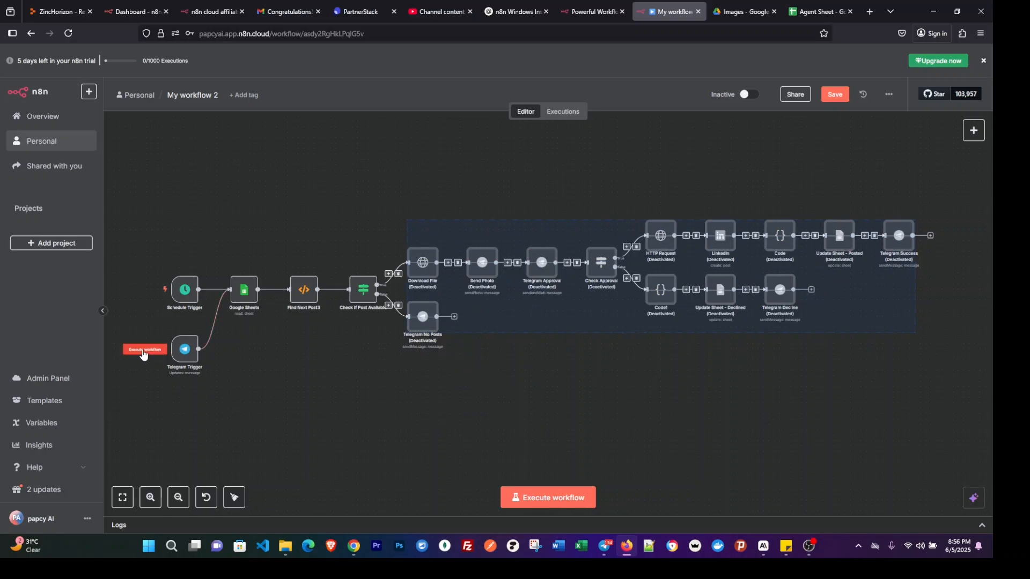
pyautogui.click(143, 351)
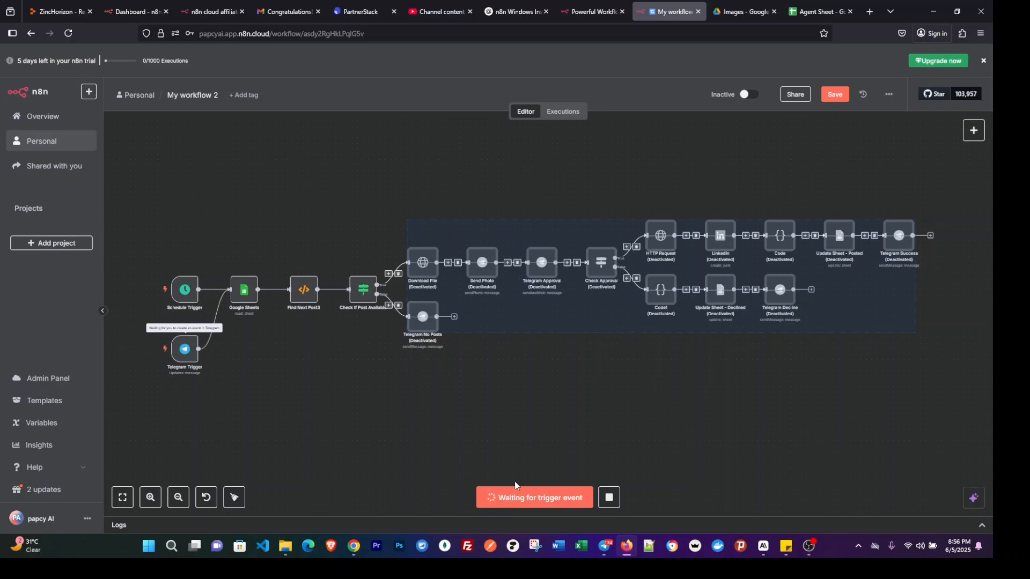
pyautogui.click(605, 546)
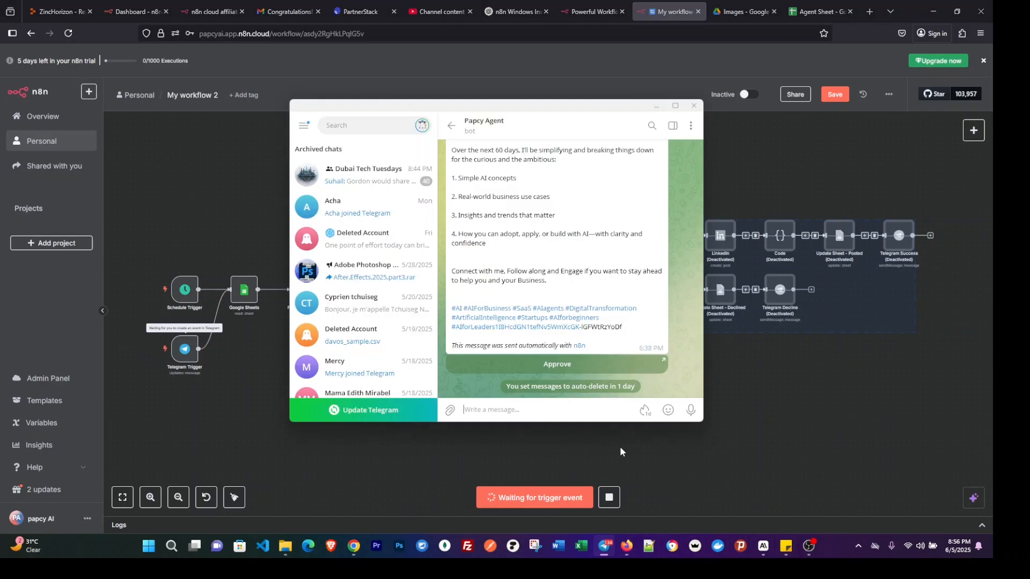
pyautogui.write('hi')
pyautogui.press('Return')
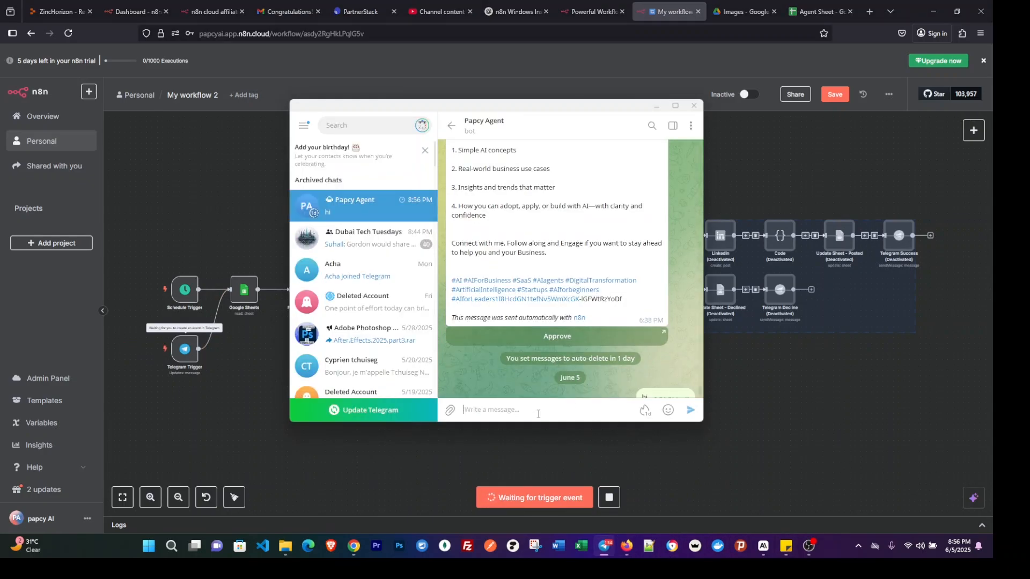
pyautogui.click(230, 375)
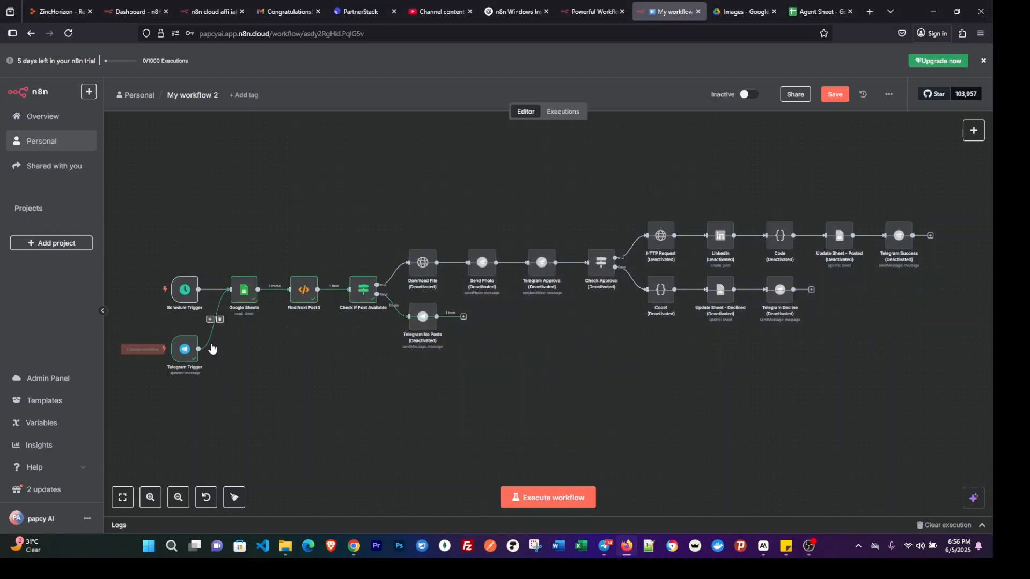
# Inspect the Telegram Trigger output as JSON and Schema, copy the id value under chat, and close the node.
pyautogui.doubleClick(184, 350)
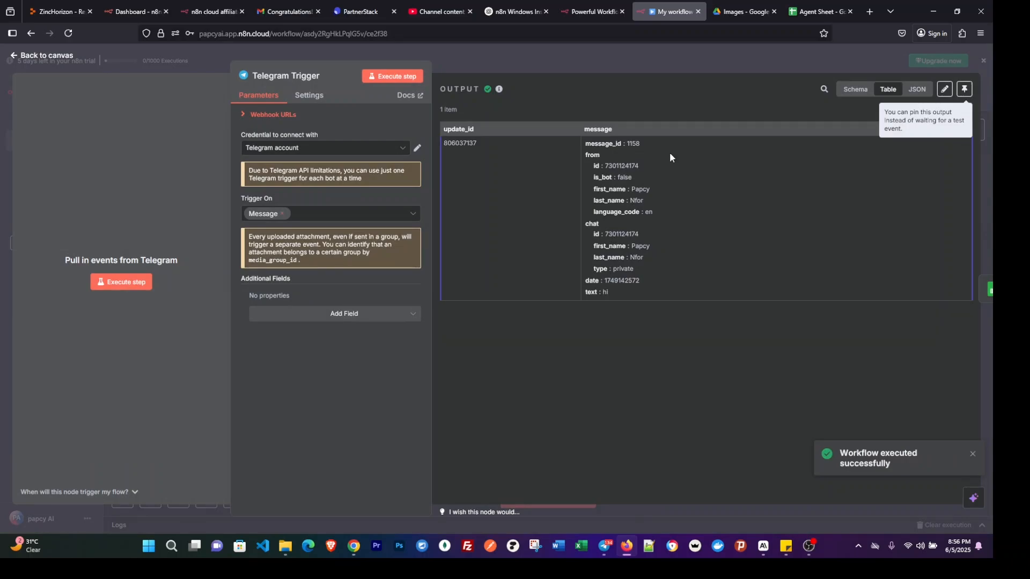
pyautogui.click(916, 90)
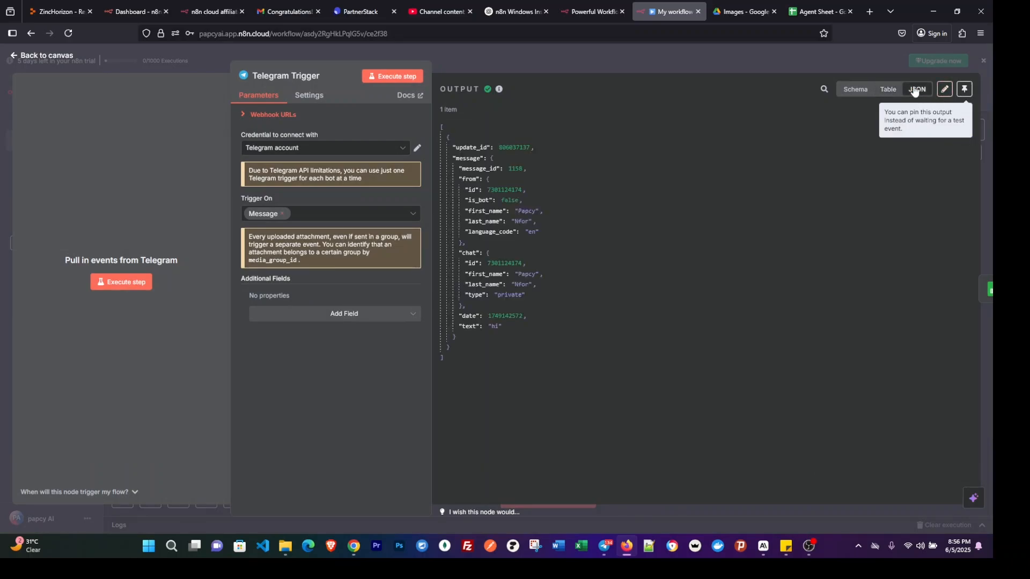
pyautogui.click(853, 91)
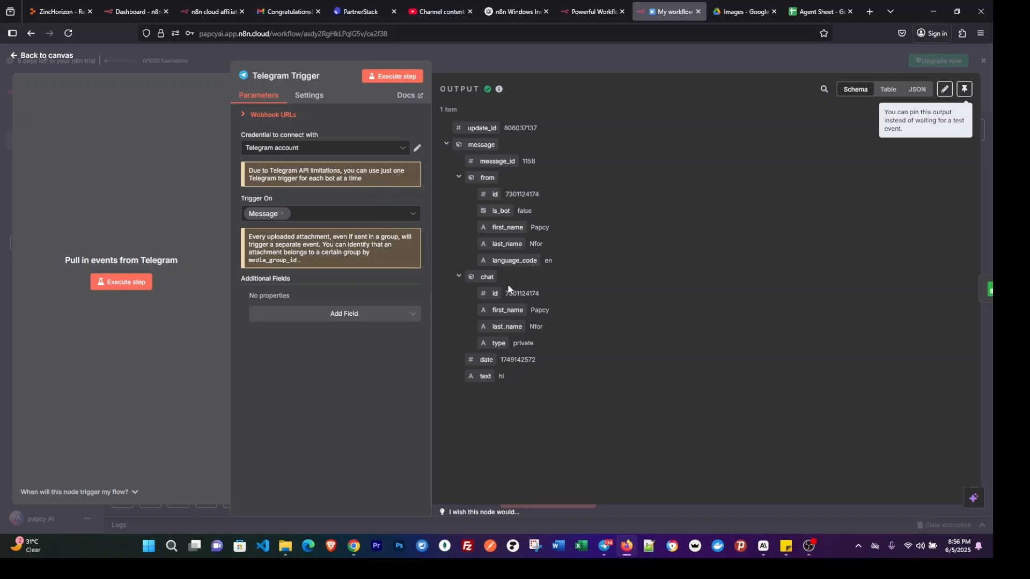
pyautogui.doubleClick(519, 293)
pyautogui.rightClick(519, 293)
pyautogui.click(549, 307)
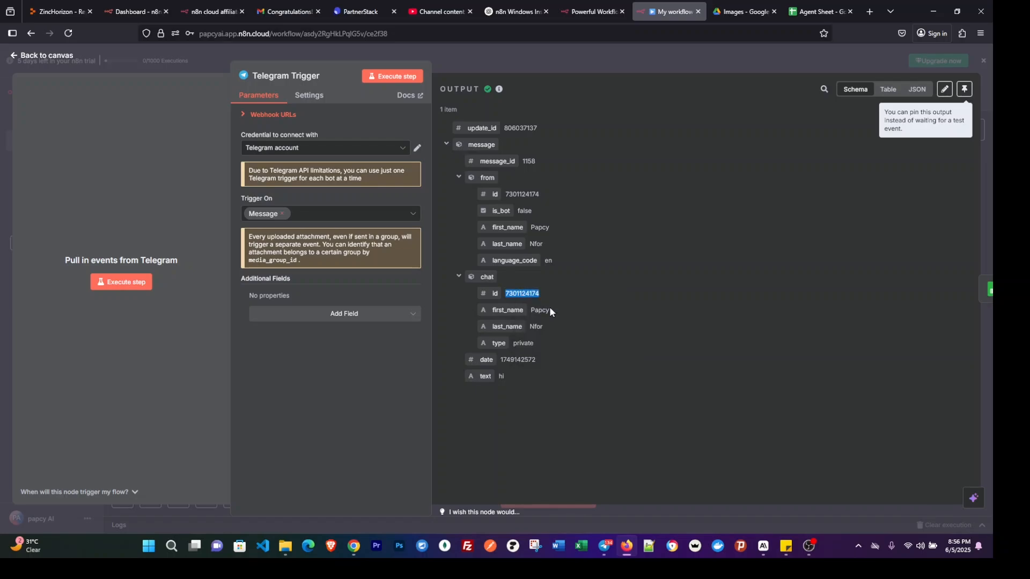
pyautogui.click(778, 64)
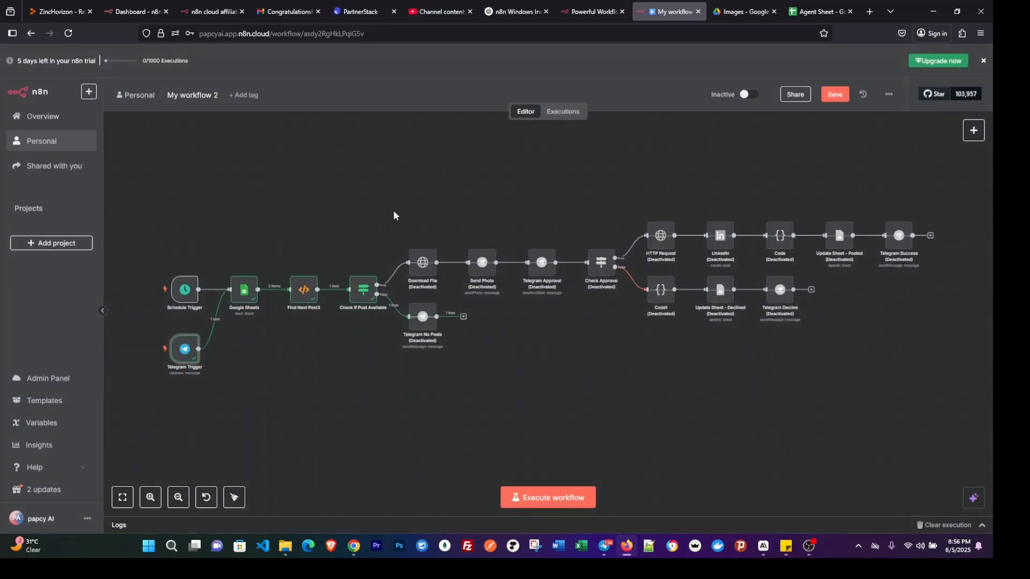
# Reactivate the 13 deactivated nodes after Check If Post Available and clear the selection.
pyautogui.moveTo(394, 214); pyautogui.dragTo(992, 379)
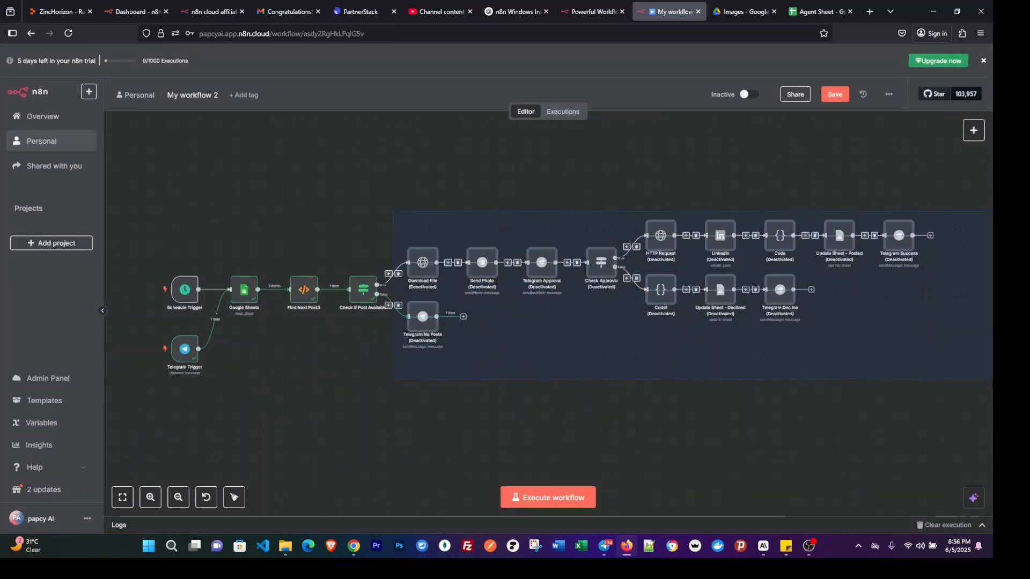
pyautogui.rightClick(722, 243)
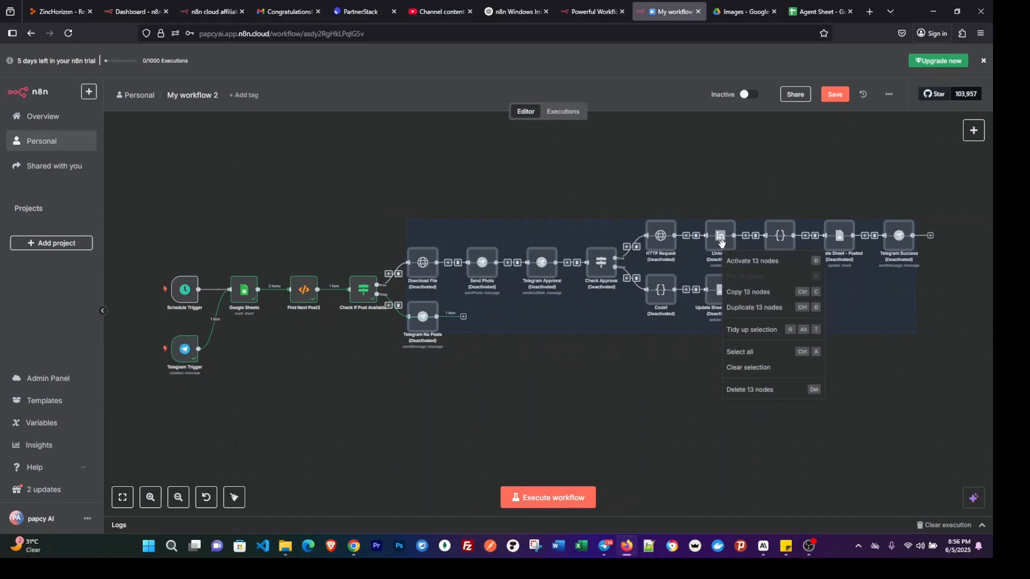
pyautogui.click(749, 263)
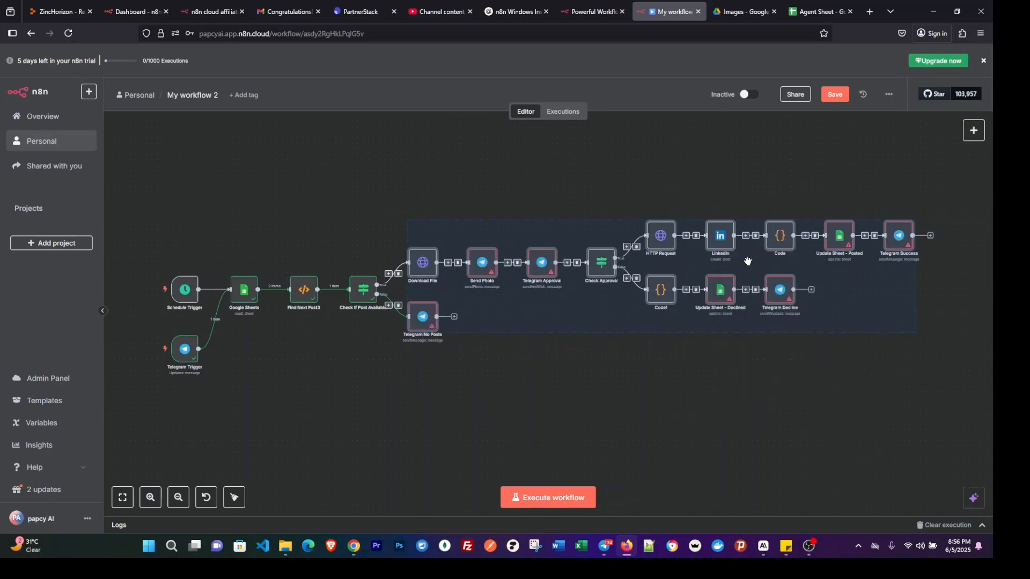
pyautogui.click(517, 356)
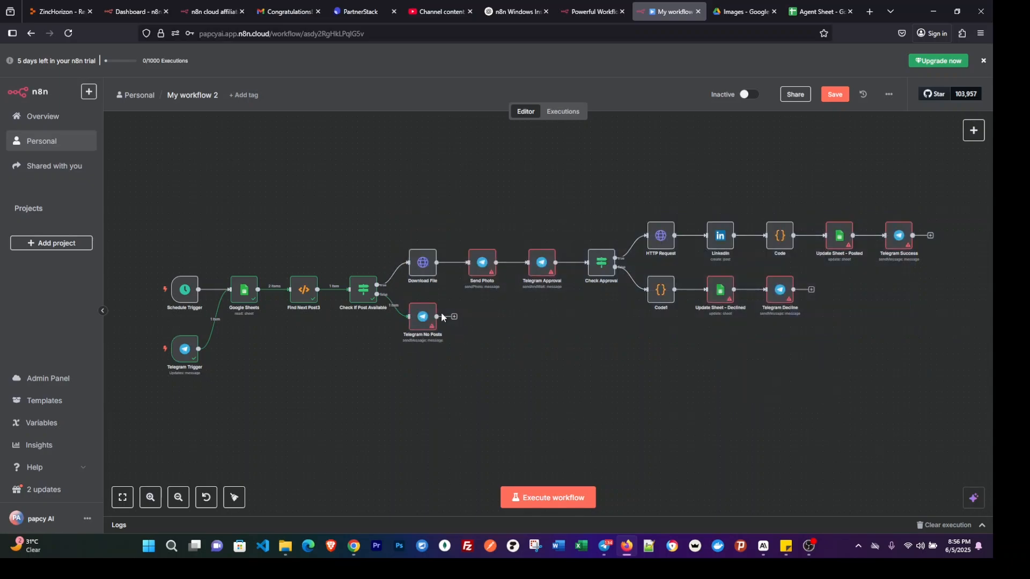
# Replace the Chat ID in the Send Photo node with the copied chat id and close the node.
pyautogui.doubleClick(481, 272)
pyautogui.doubleClick(449, 236)
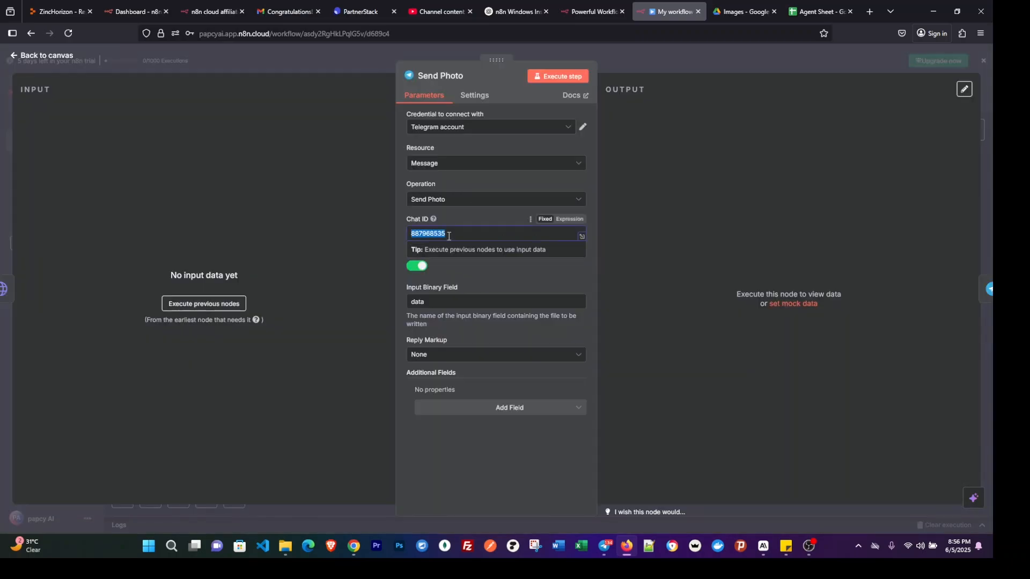
pyautogui.hotkey('ctrl', 'v')
pyautogui.click(651, 143)
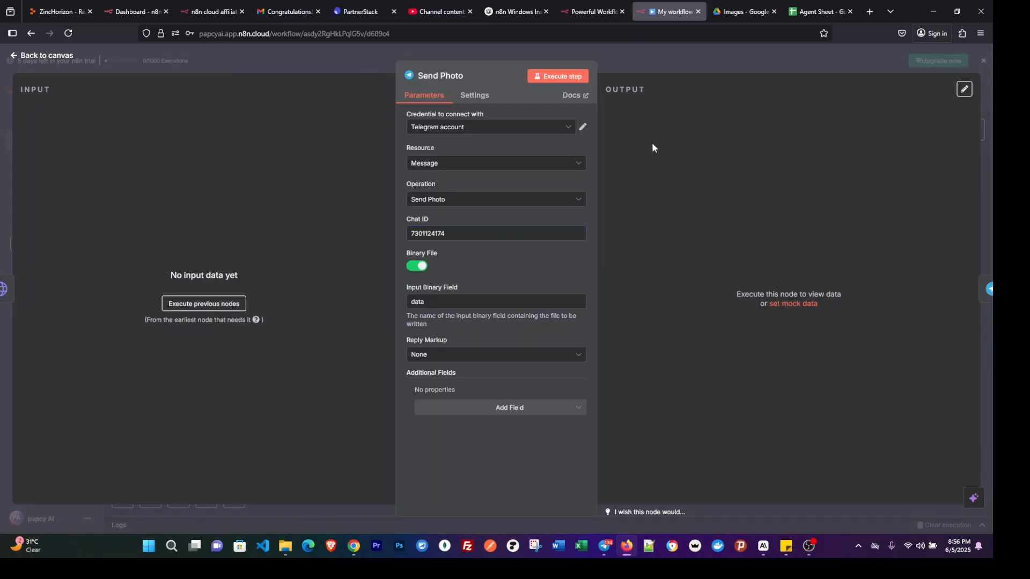
pyautogui.press('Escape')
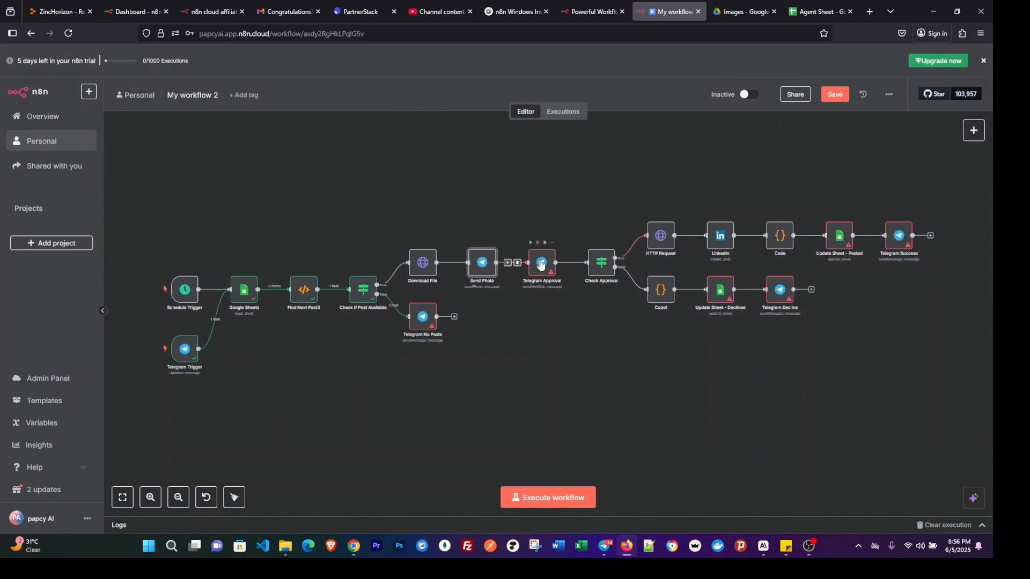
# Replace the Chat ID in the Telegram Approval node with the copied chat id and return to the canvas.
pyautogui.doubleClick(541, 263)
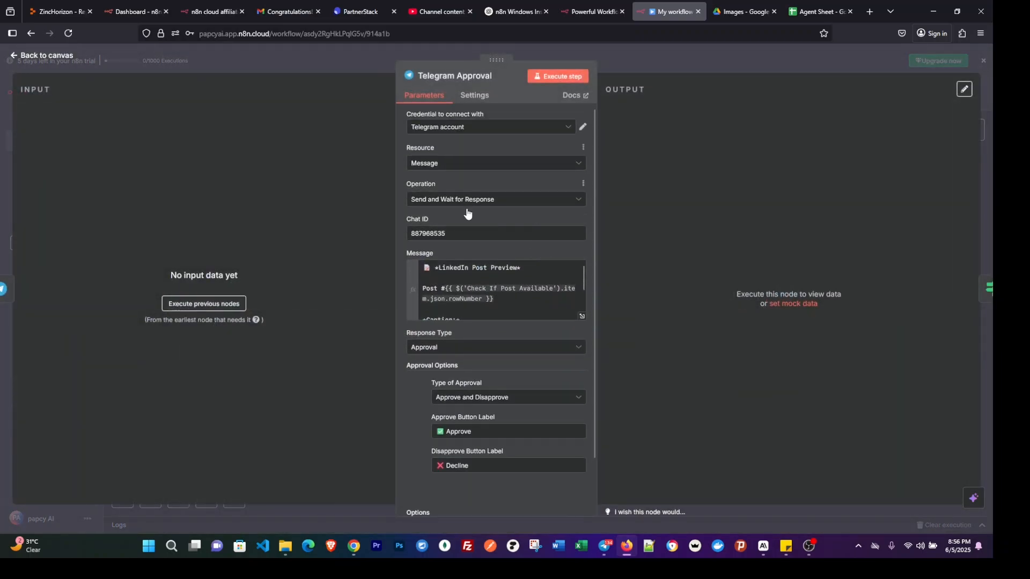
pyautogui.doubleClick(456, 234)
pyautogui.hotkey('ctrl', 'v')
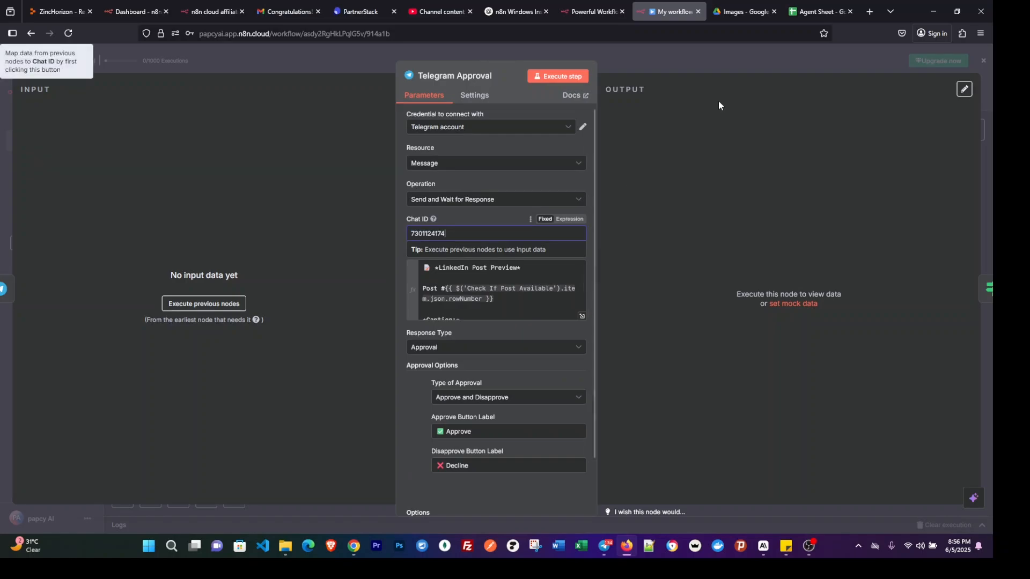
pyautogui.click(718, 57)
# Fill the empty Chat ID field of the Telegram No Posts node with the copied chat id.
pyautogui.doubleClick(424, 317)
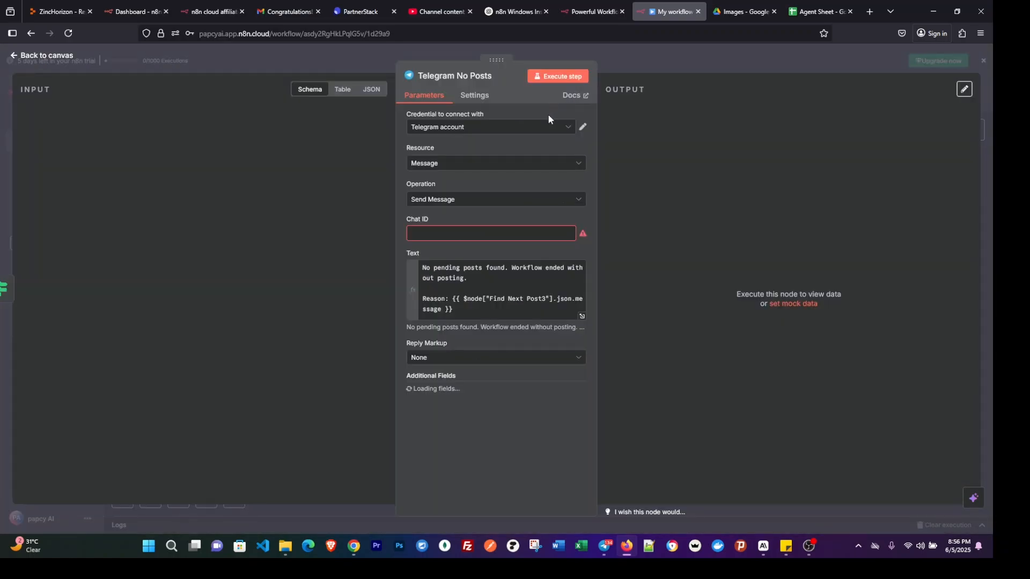
pyautogui.click(482, 234)
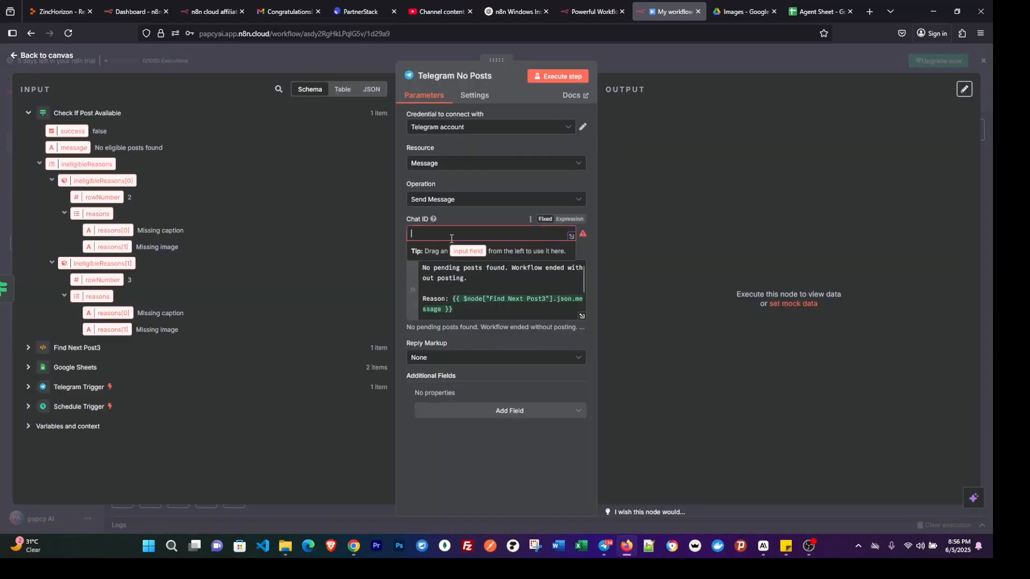
pyautogui.hotkey('ctrl', 'v')
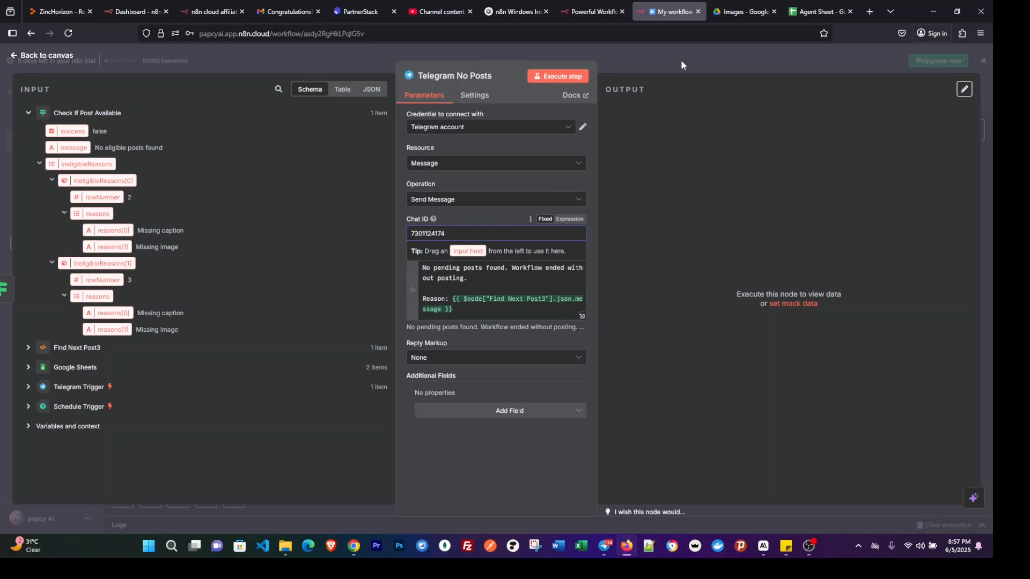
# Open the Update Sheet - Declined node so it takes the Google Sheets account credential, and return to the canvas.
pyautogui.click(681, 59)
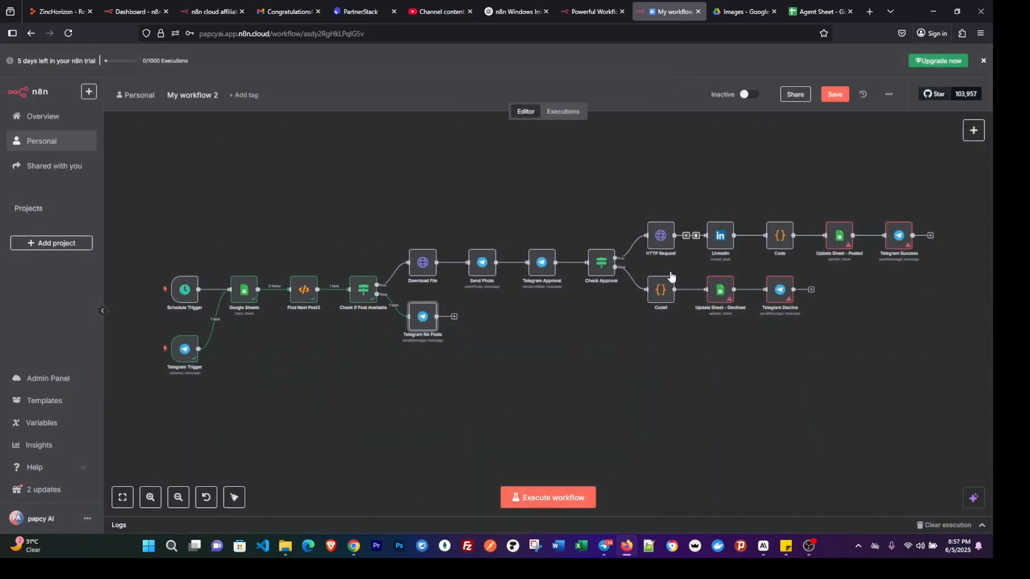
pyautogui.doubleClick(720, 293)
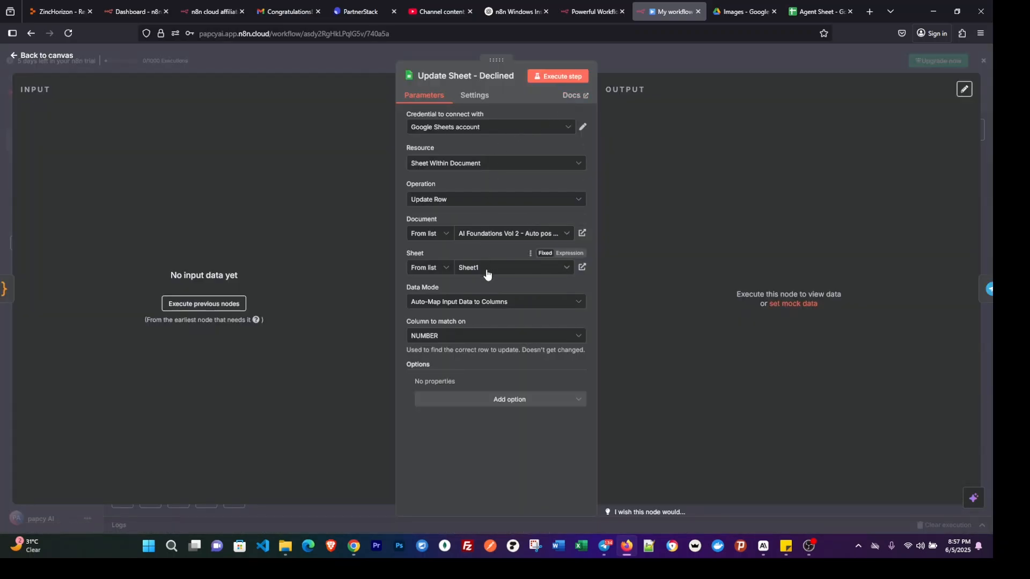
pyautogui.click(716, 55)
# Replace the Chat ID in the Telegram Decline node with the copied chat id and close the node.
pyautogui.doubleClick(784, 297)
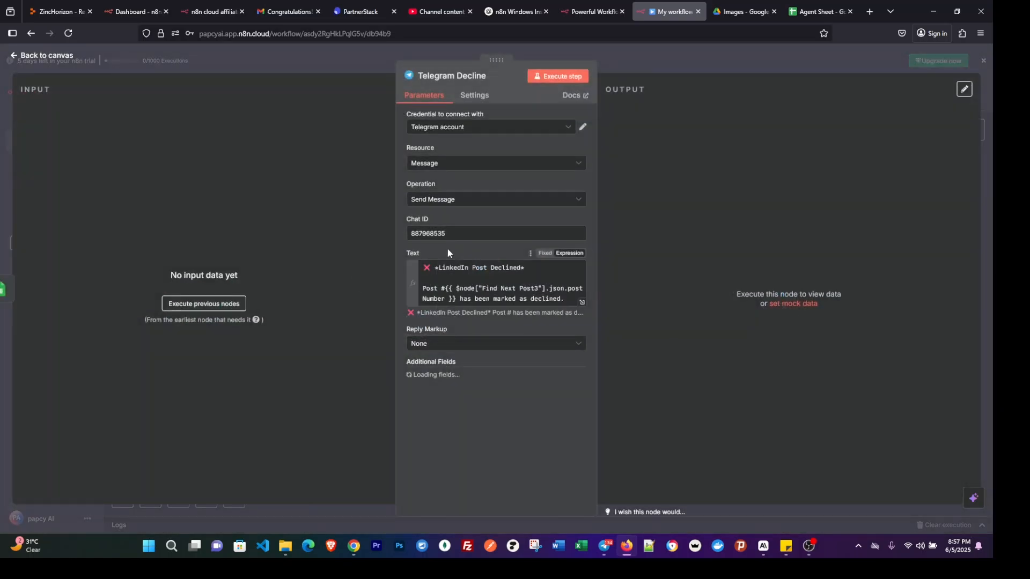
pyautogui.doubleClick(452, 235)
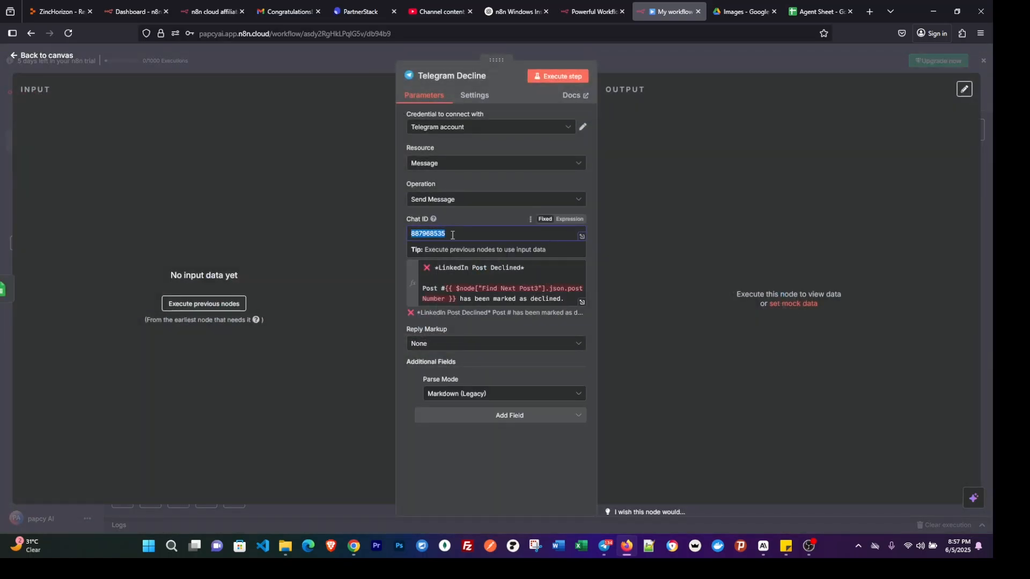
pyautogui.click(732, 55)
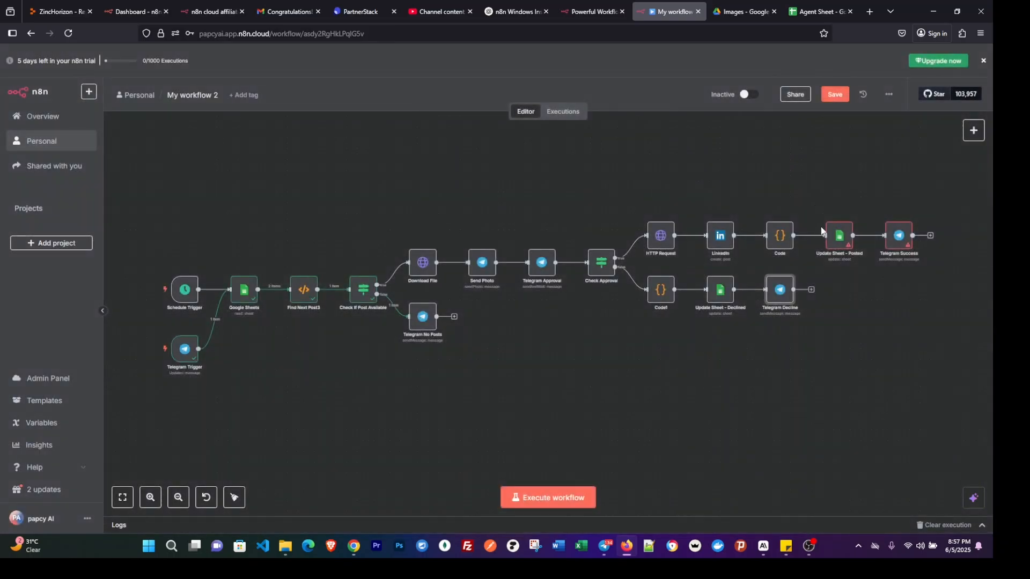
# Replace the Chat ID in the Telegram Success node with the copied chat id and return to the canvas.
pyautogui.click(896, 241)
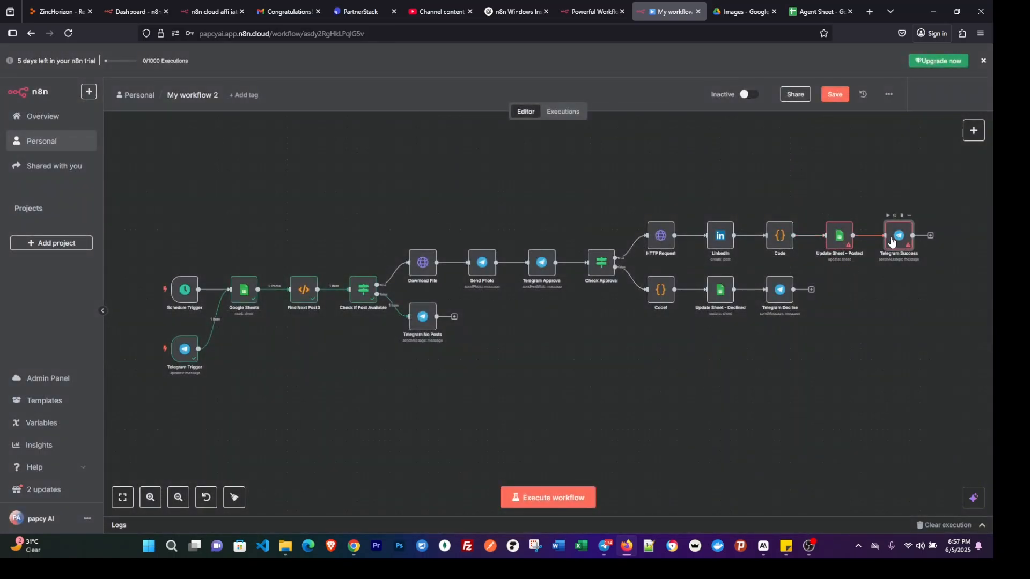
pyautogui.press('Return')
pyautogui.doubleClick(466, 234)
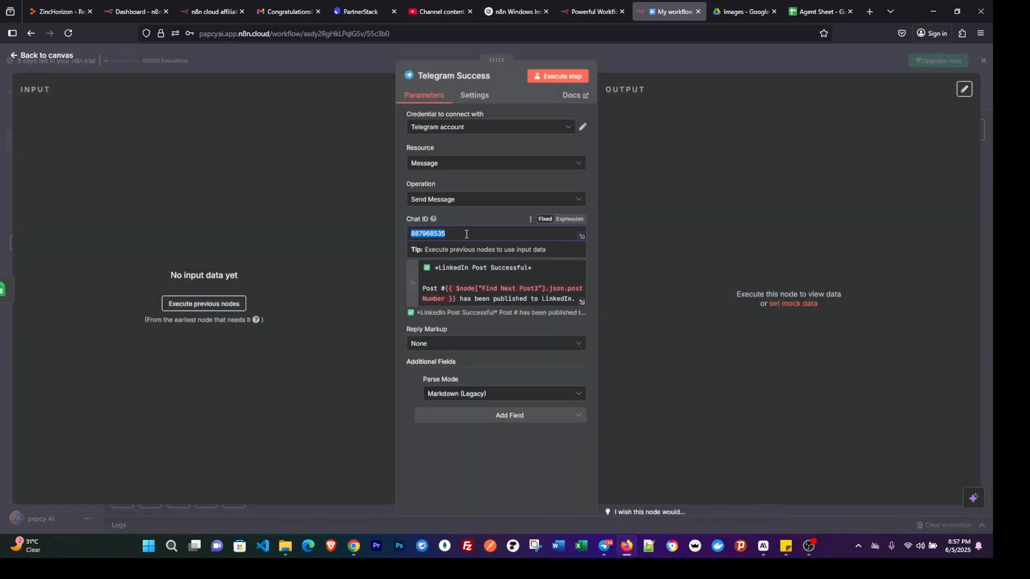
pyautogui.click(735, 61)
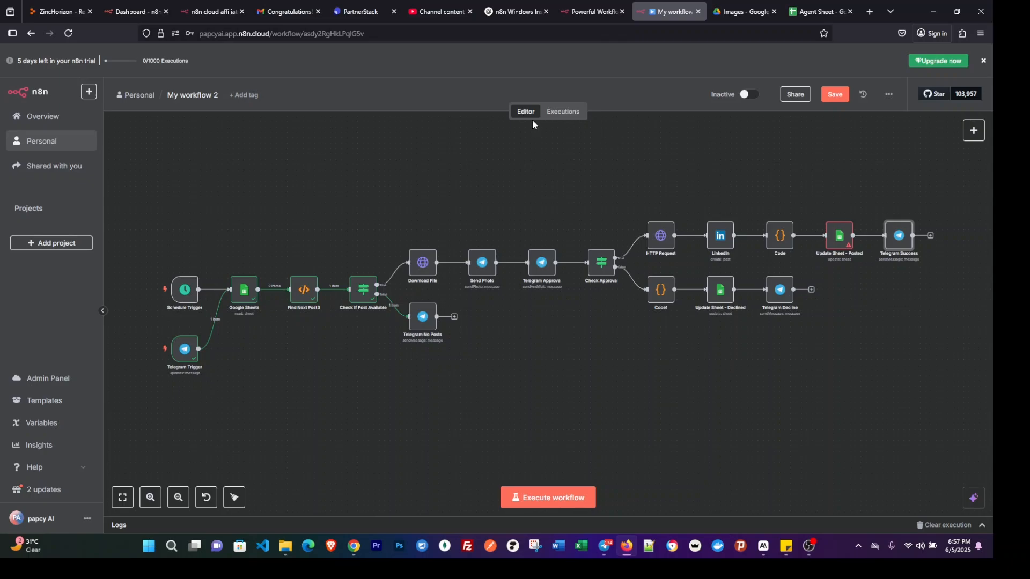
# Review the Find Next Post3 code node and the image links and caption texts in the Agent Sheet in Google Sheets.
pyautogui.doubleClick(304, 291)
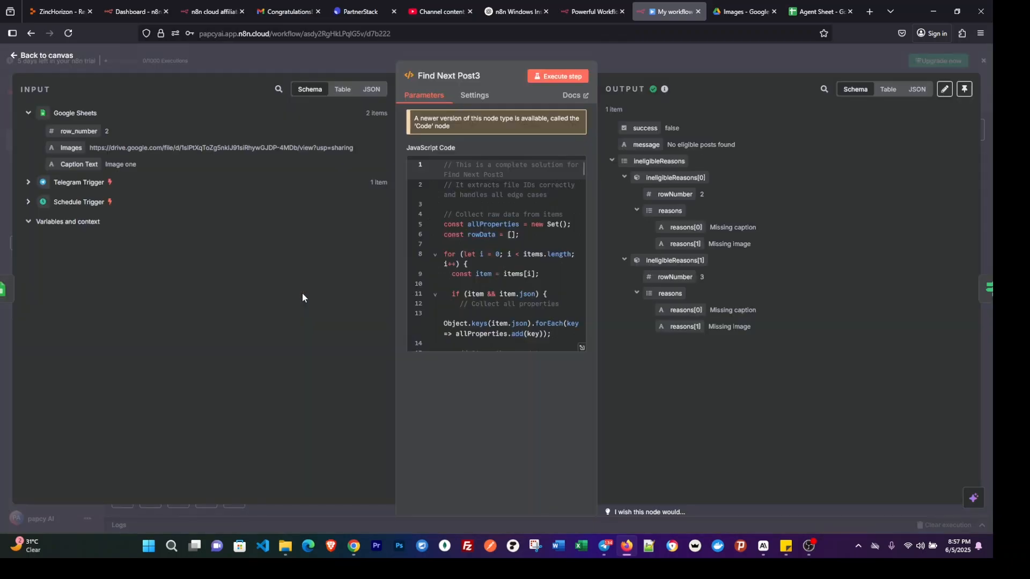
pyautogui.click(738, 56)
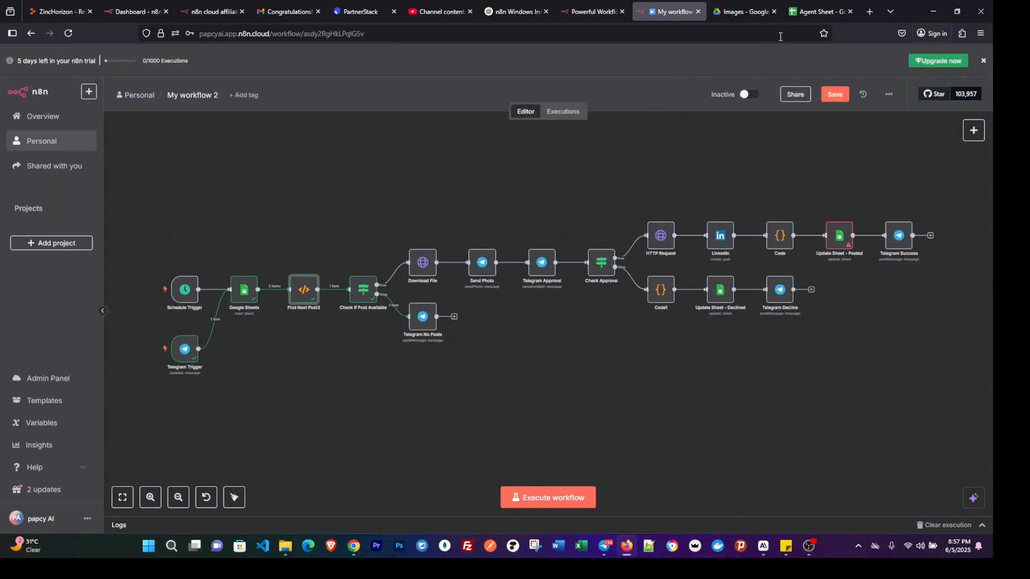
pyautogui.click(811, 16)
pyautogui.moveTo(30, 156)
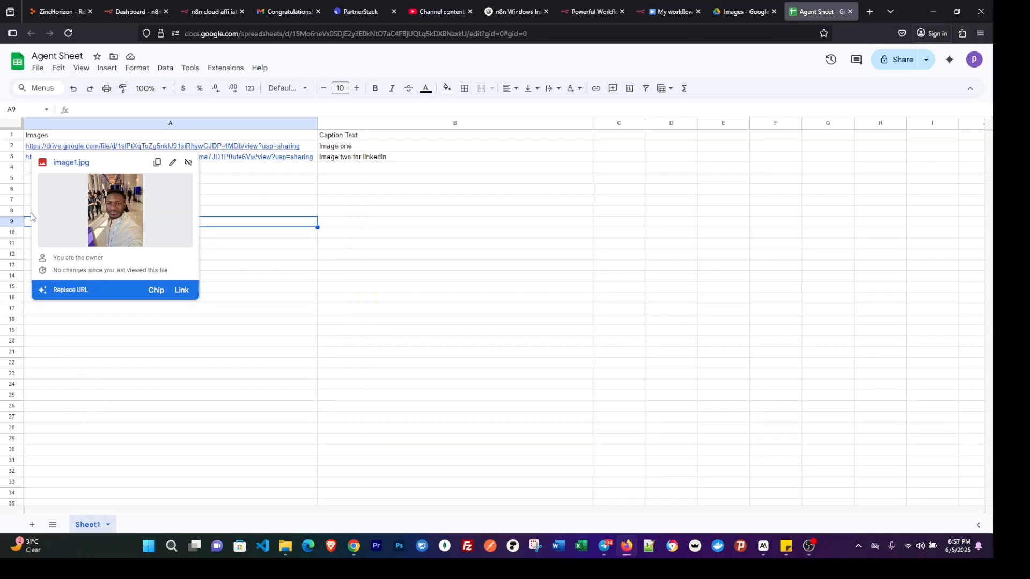
pyautogui.click(355, 149)
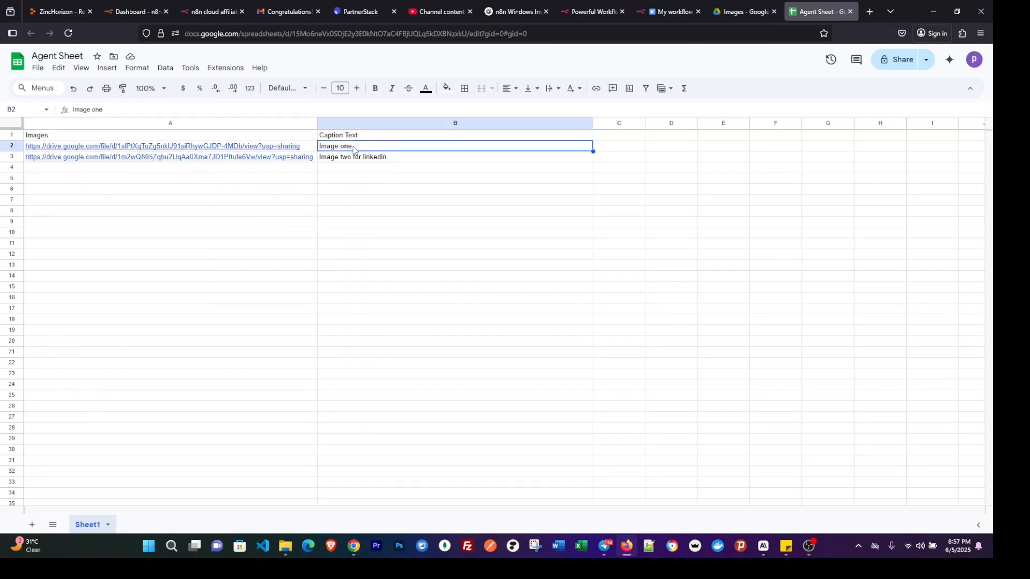
pyautogui.moveTo(178, 156)
# Switch back to the n8n workflow and examine the settings of the Download File and Send Photo nodes.
pyautogui.click(663, 11)
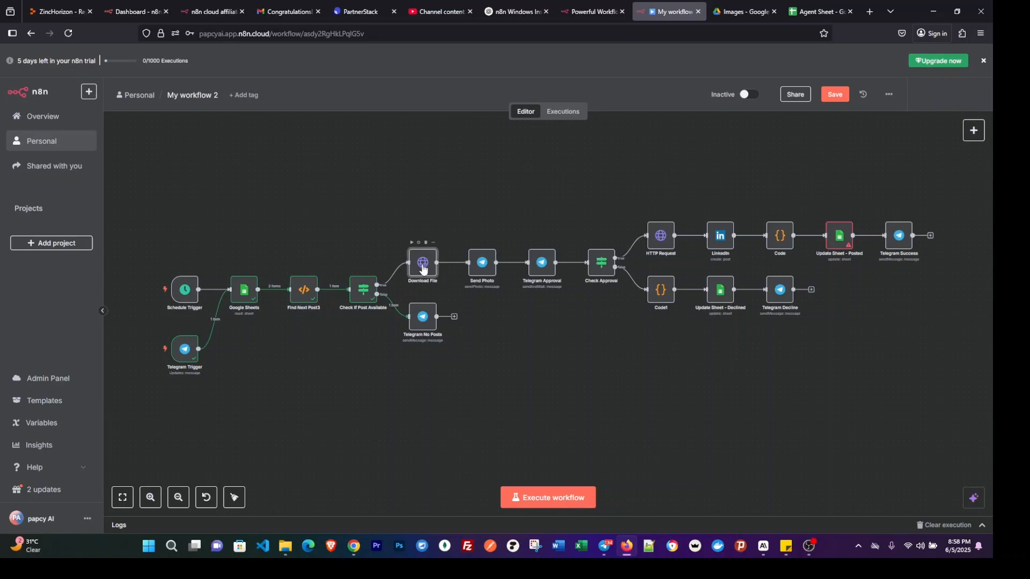
pyautogui.doubleClick(424, 268)
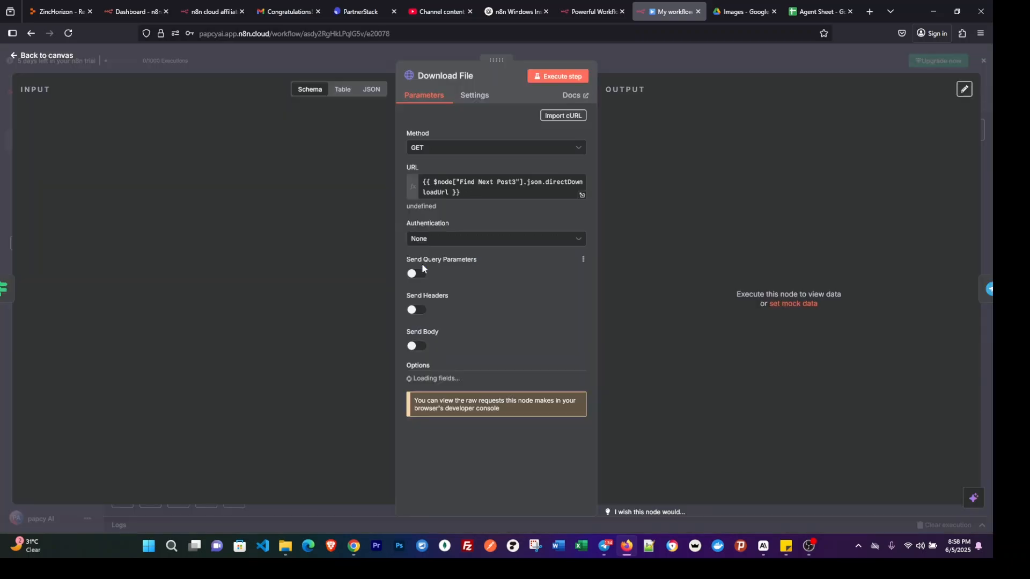
pyautogui.click(708, 69)
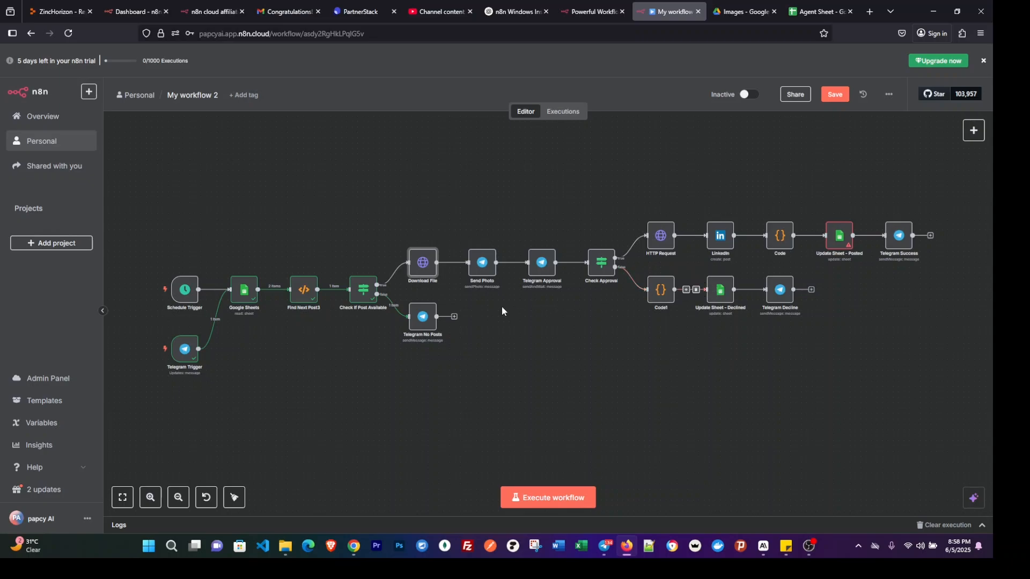
pyautogui.click(482, 264)
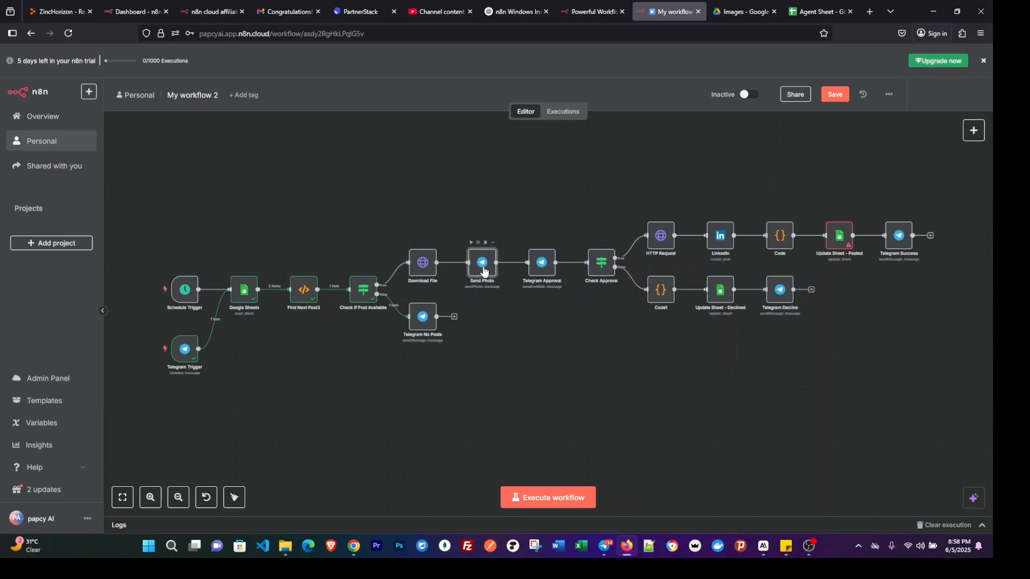
pyautogui.doubleClick(482, 264)
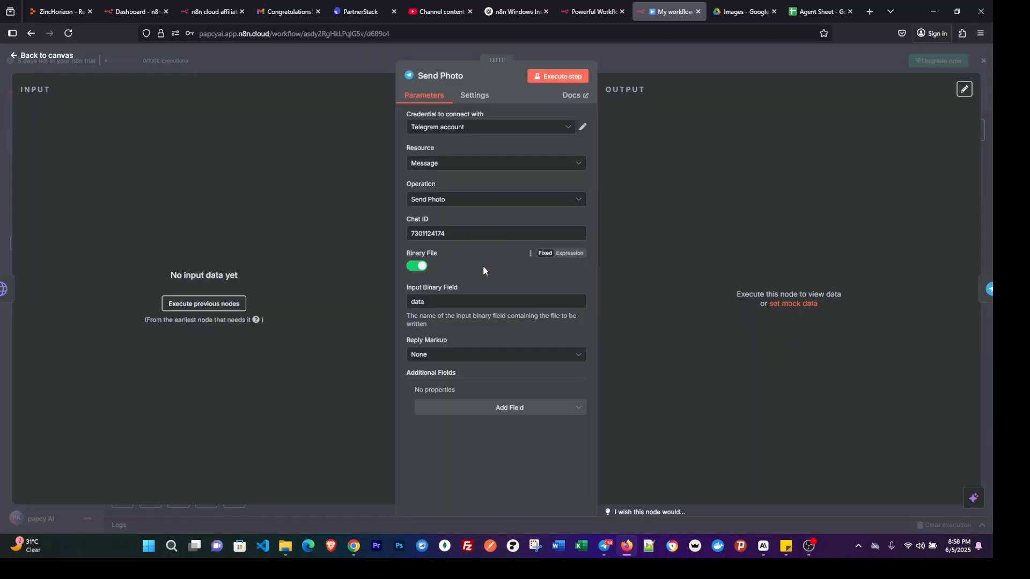
pyautogui.click(641, 69)
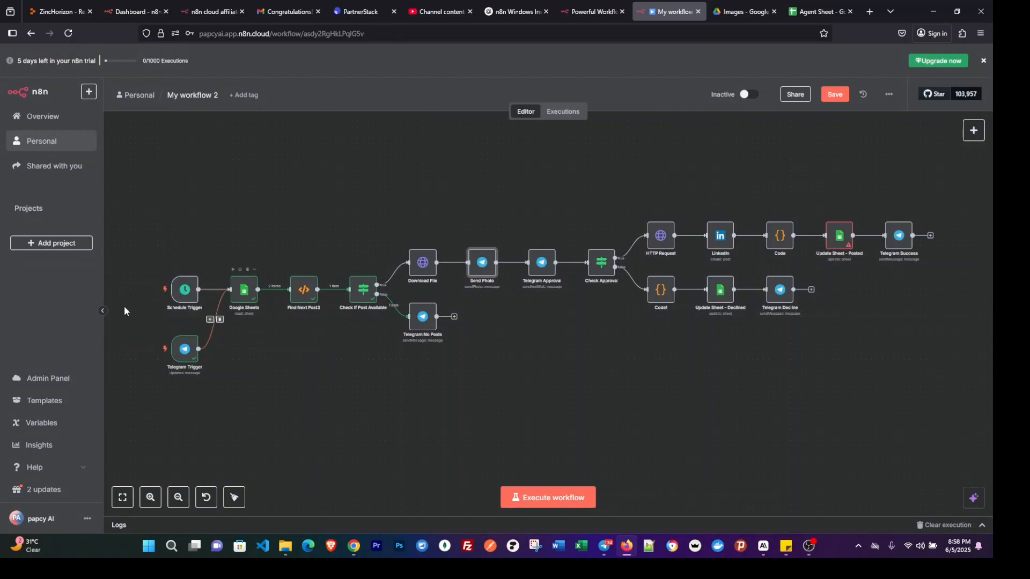
# In the Update Sheet - Posted node, use the Google Sheets account credential and choose Agent Sheet from the list as the document.
pyautogui.click(840, 237)
pyautogui.doubleClick(840, 236)
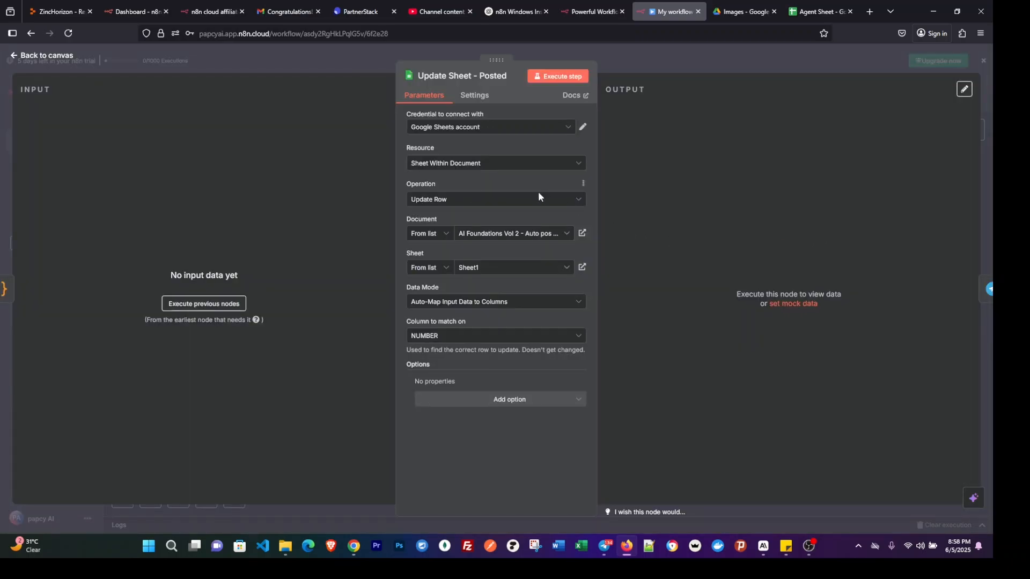
pyautogui.click(426, 235)
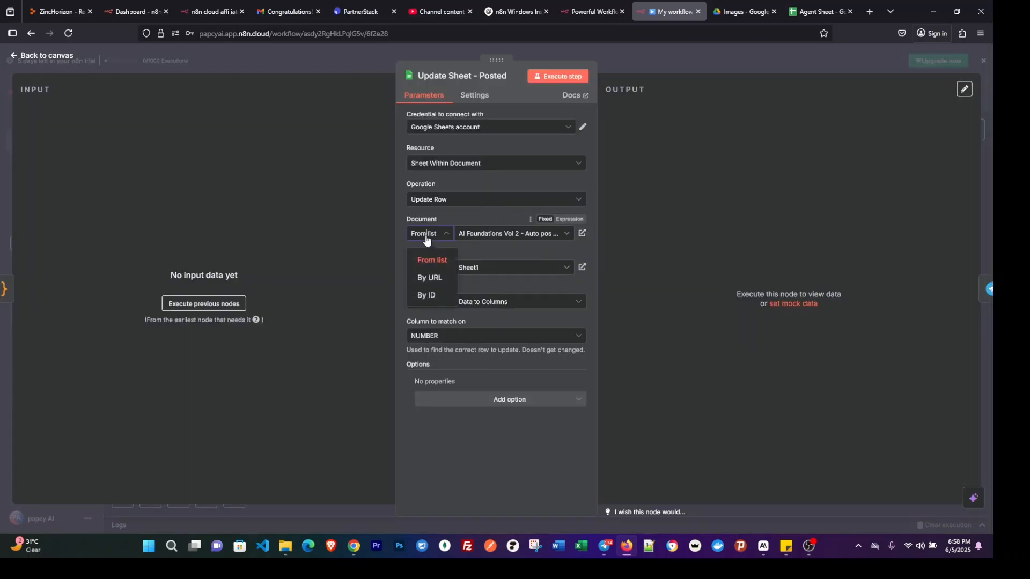
pyautogui.click(519, 126)
pyautogui.click(477, 157)
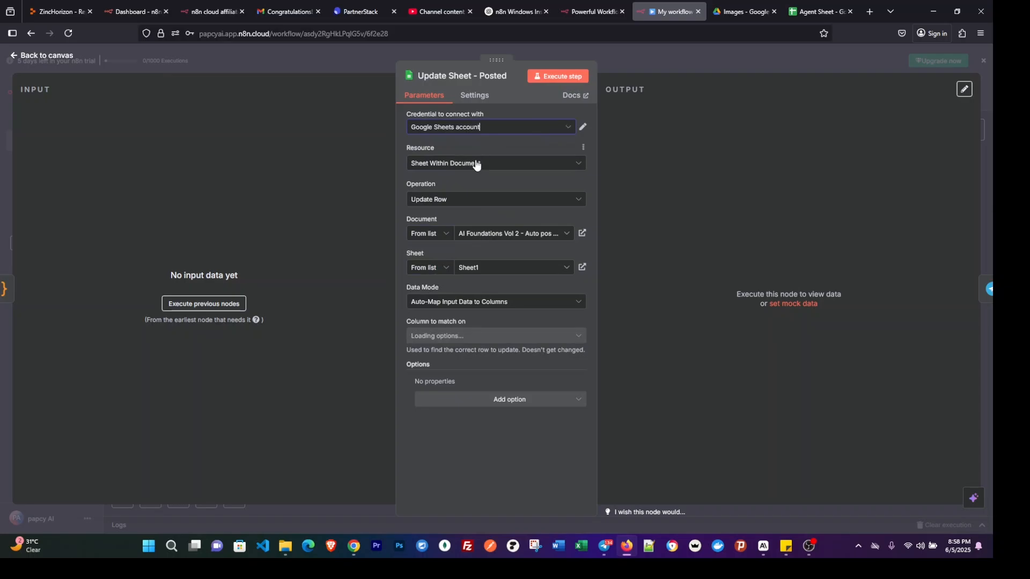
pyautogui.click(426, 235)
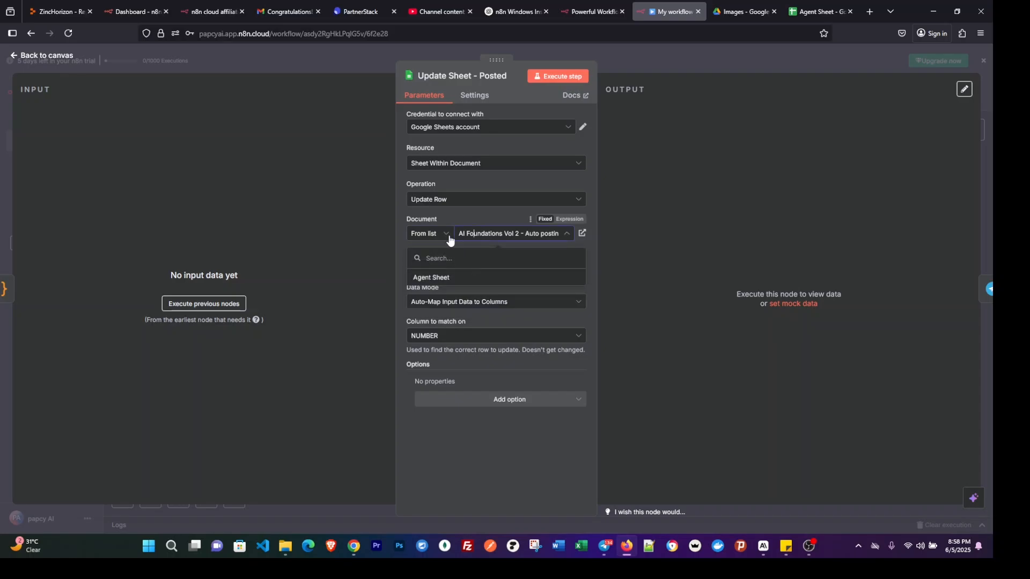
pyautogui.click(427, 233)
pyautogui.click(477, 237)
pyautogui.click(429, 279)
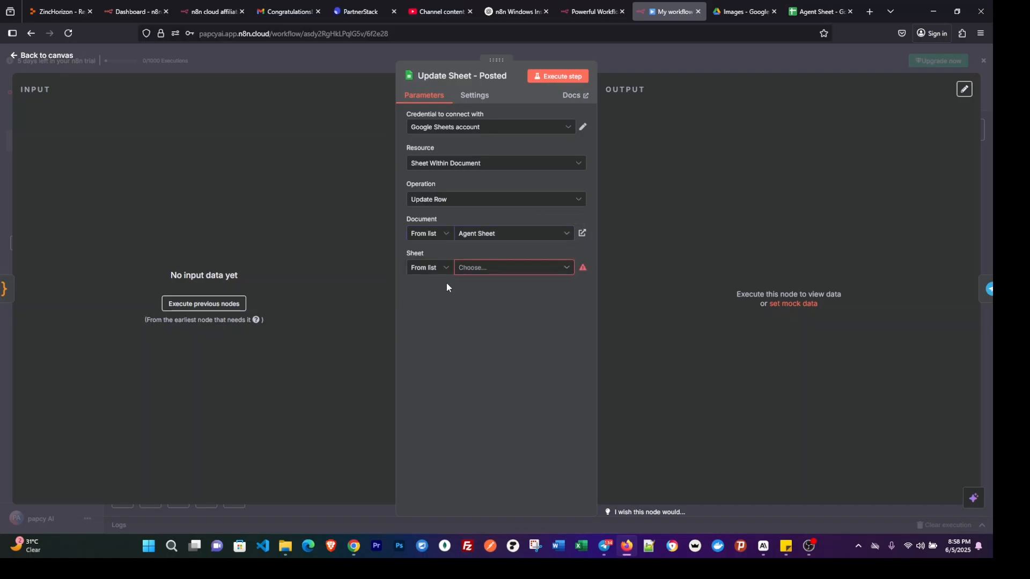
# Select Sheet1 as the sheet, set Images as the column to match on, and close the Update Sheet - Posted node.
pyautogui.click(423, 271)
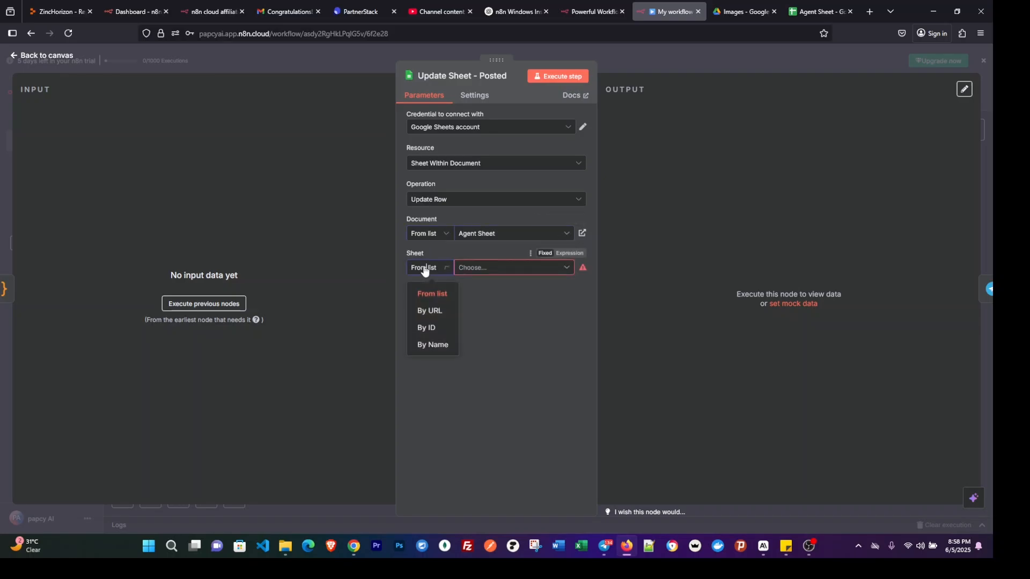
pyautogui.click(491, 269)
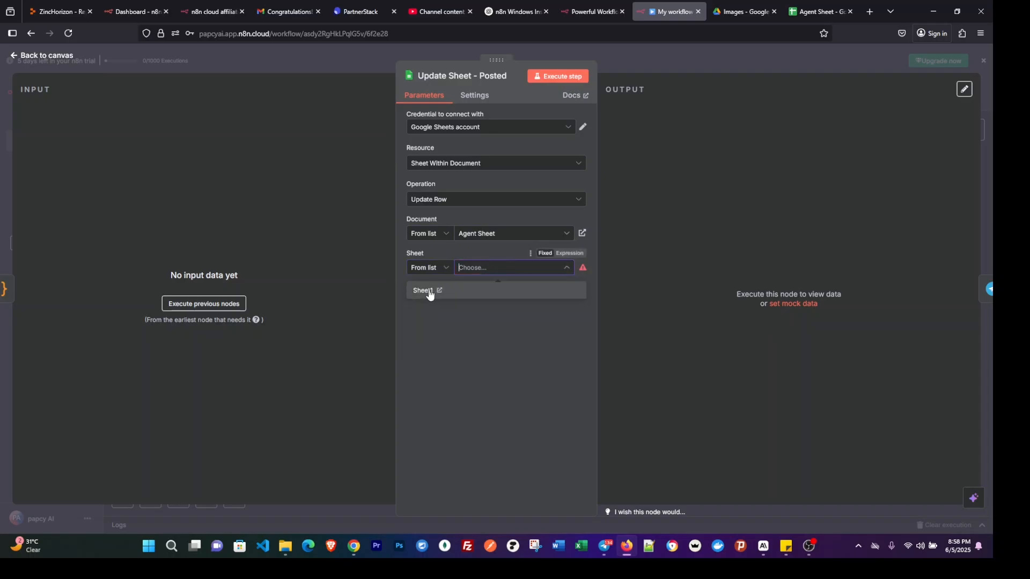
pyautogui.click(429, 292)
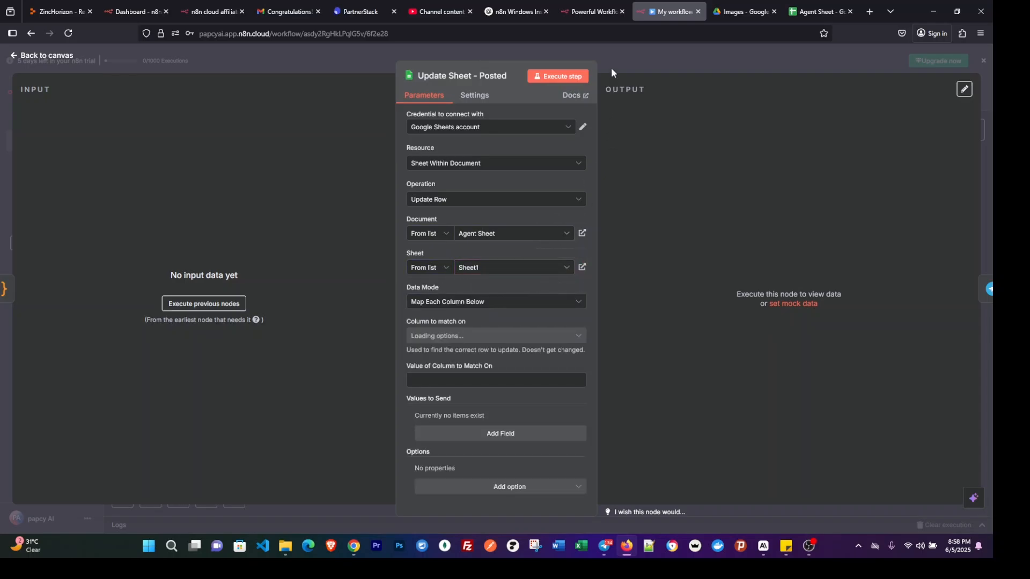
pyautogui.click(461, 340)
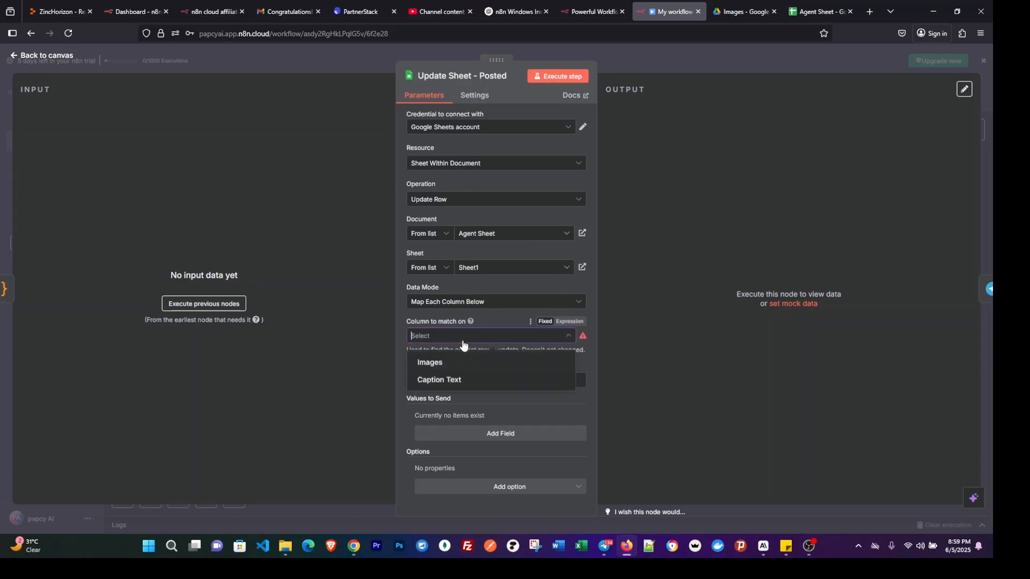
pyautogui.click(447, 370)
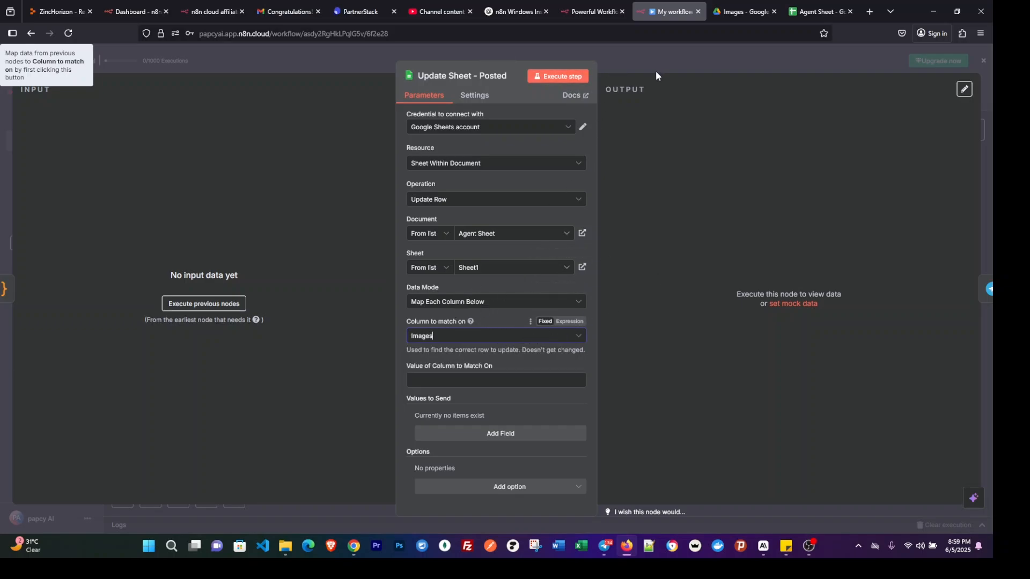
pyautogui.click(615, 62)
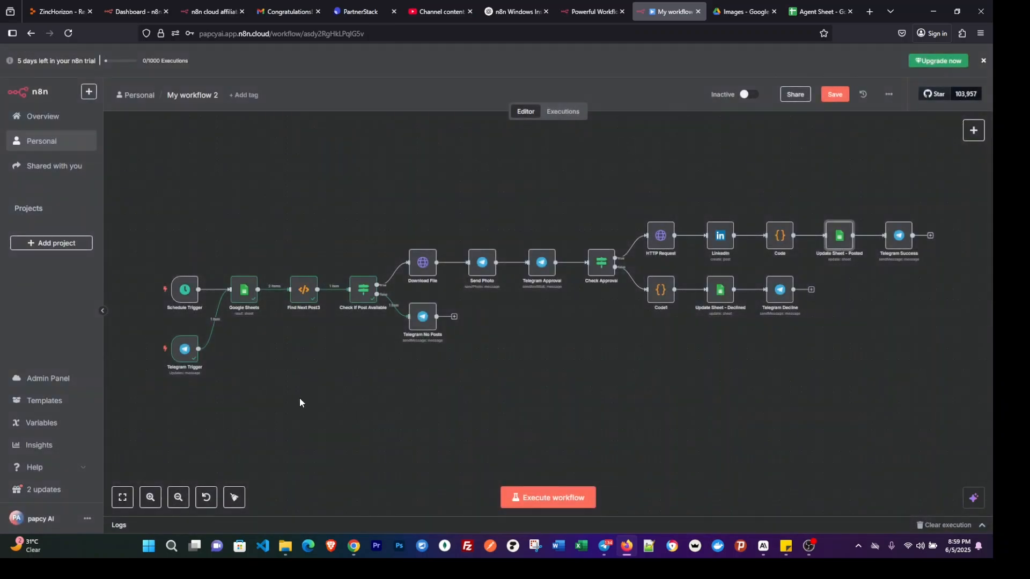
# Execute the workflow from the Schedule Trigger.
pyautogui.scroll(-1, 342, 394)
pyautogui.moveTo(144, 261)
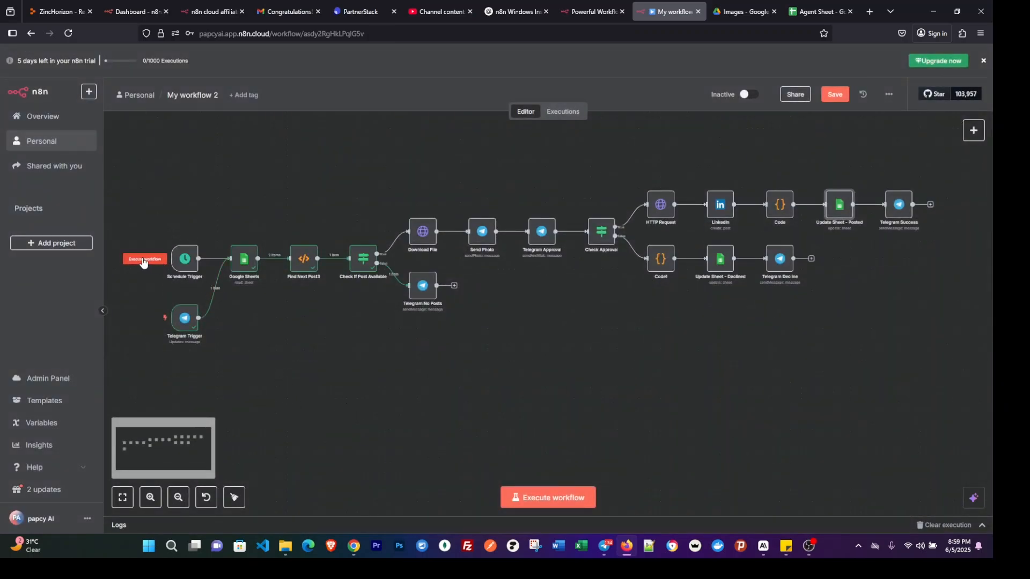
pyautogui.click(143, 260)
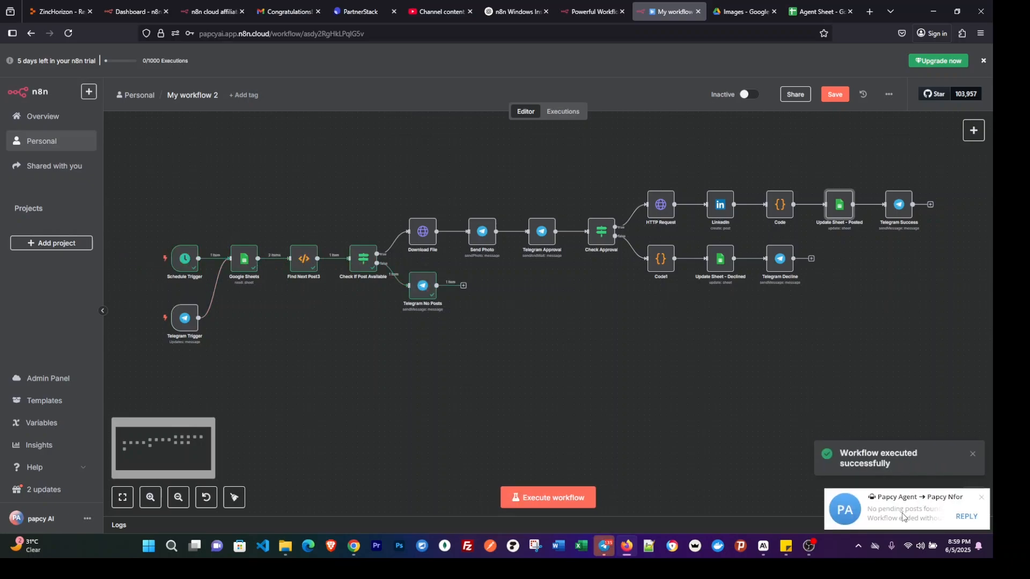
# Read the workflow's message in the bot's Telegram chat, add a heart reaction to it and return to the workflow.
pyautogui.click(604, 546)
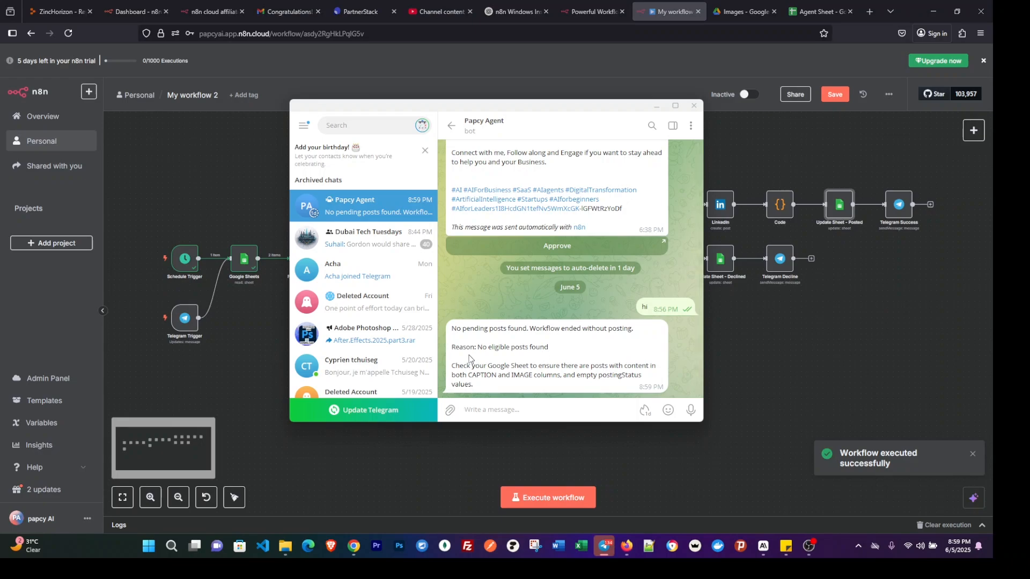
pyautogui.doubleClick(564, 341)
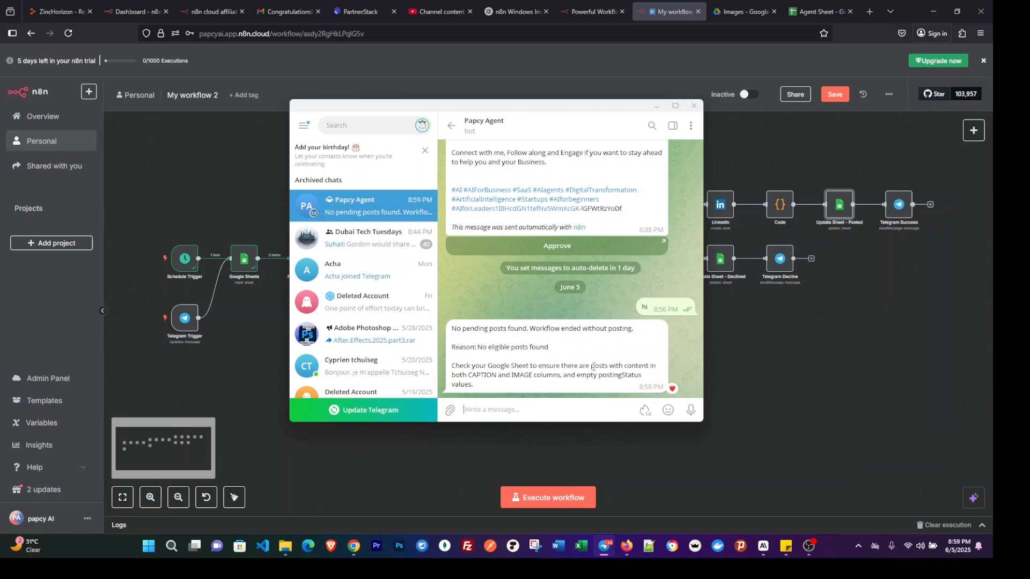
pyautogui.click(761, 348)
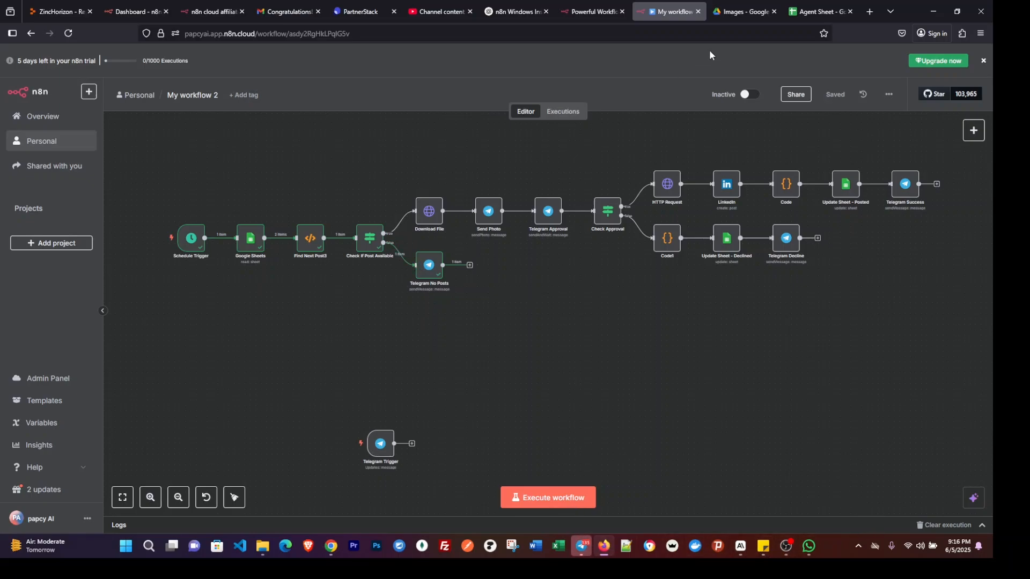
# Switch to the Agent Sheet in Google Sheets and check its column headers.
pyautogui.click(815, 12)
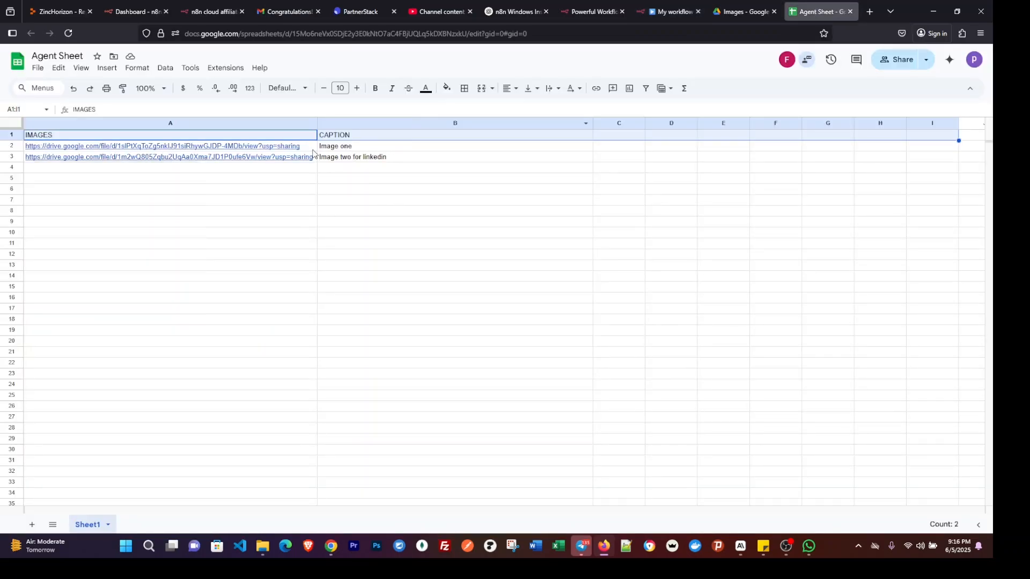
# Return to the n8n workflow and examine the Find Next Post3 node's JavaScript code for the column names it uses.
pyautogui.click(663, 12)
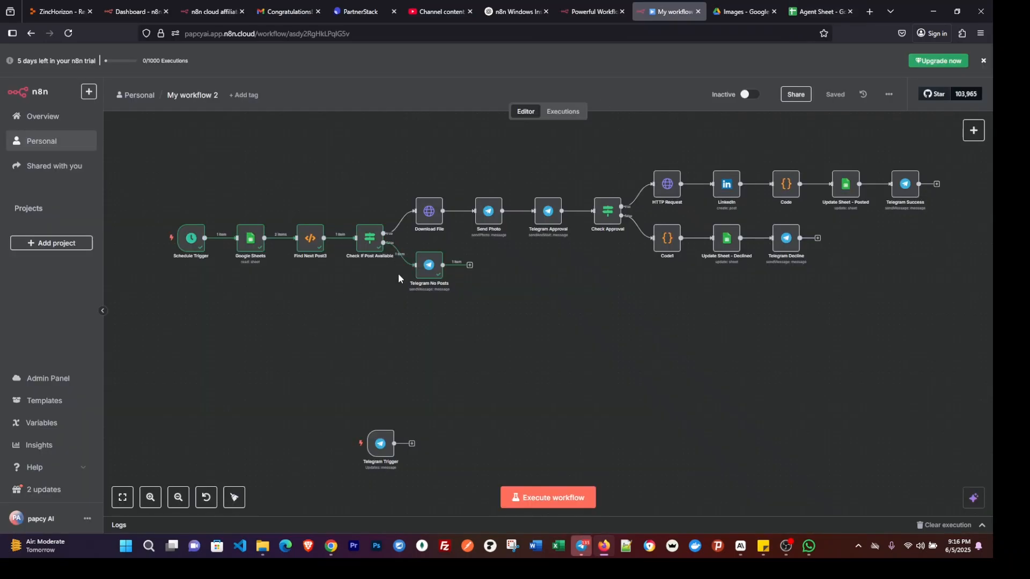
pyautogui.doubleClick(308, 240)
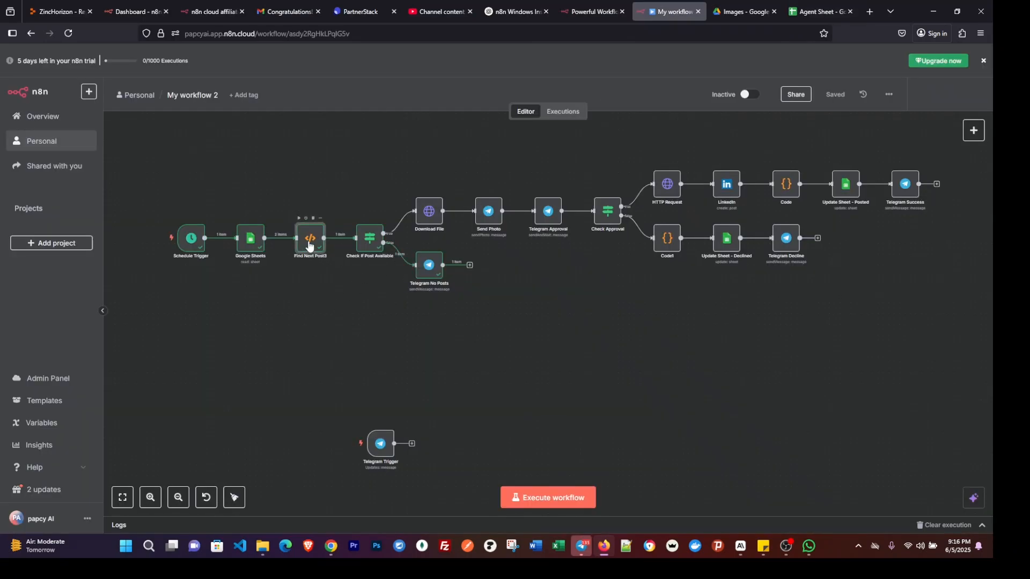
pyautogui.scroll(-15, 493, 231)
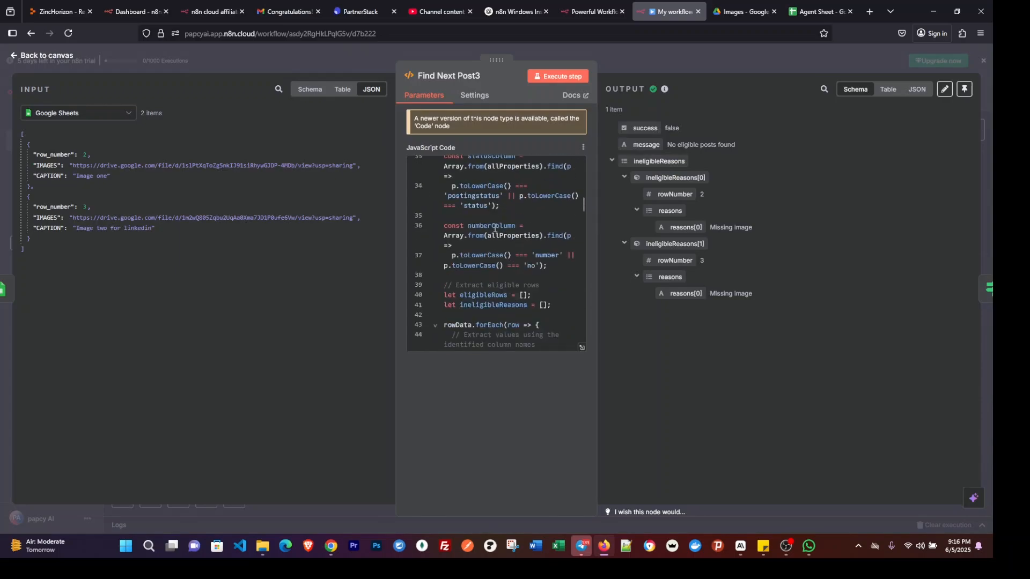
pyautogui.scroll(-20, 493, 231)
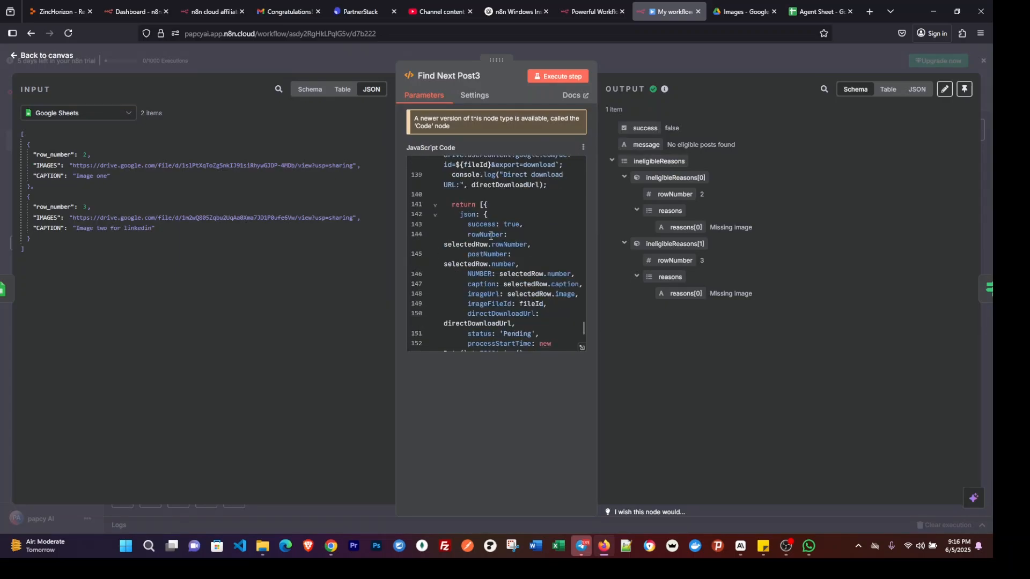
pyautogui.scroll(6, 491, 236)
pyautogui.scroll(-3, 493, 255)
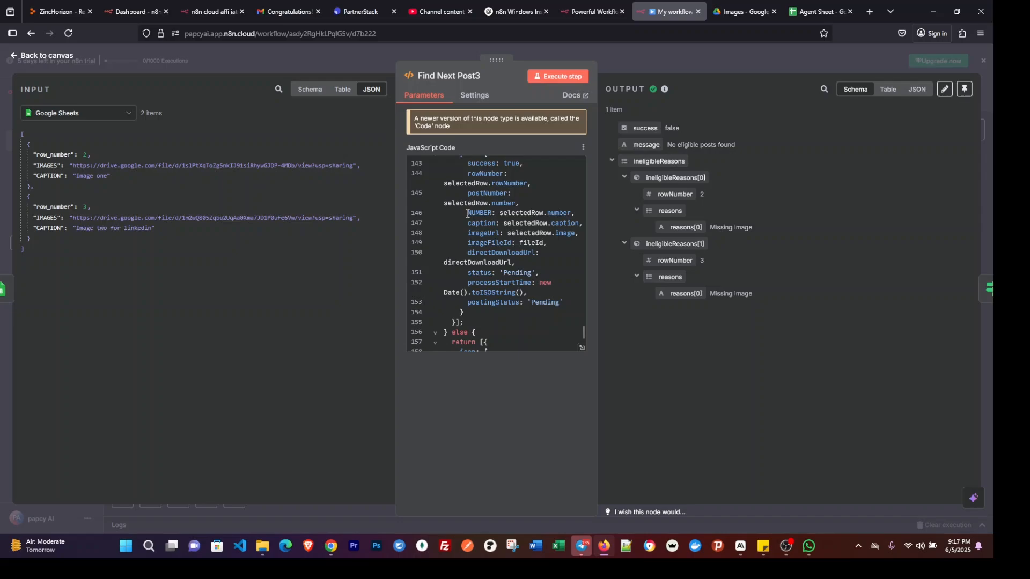
pyautogui.moveTo(467, 214); pyautogui.dragTo(493, 220)
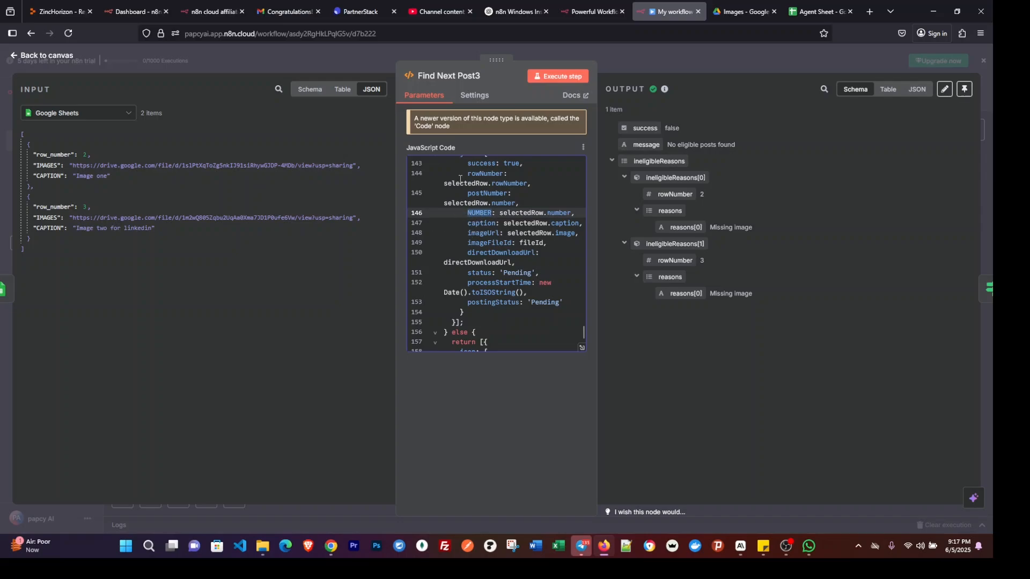
# In the Agent Sheet, rename the header in A1 to NUMBER and add the header IMAGE in C1.
pyautogui.click(840, 11)
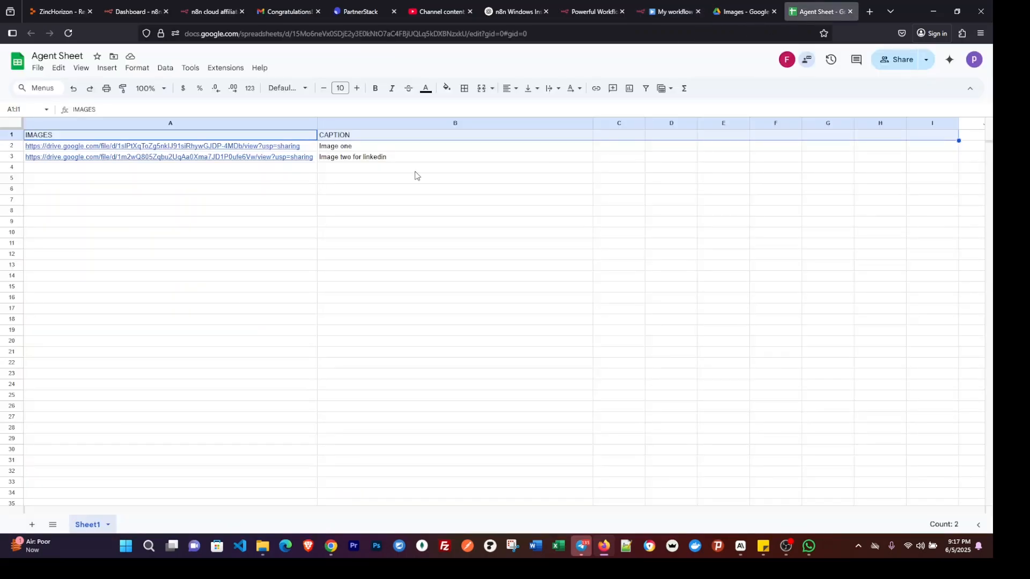
pyautogui.click(91, 138)
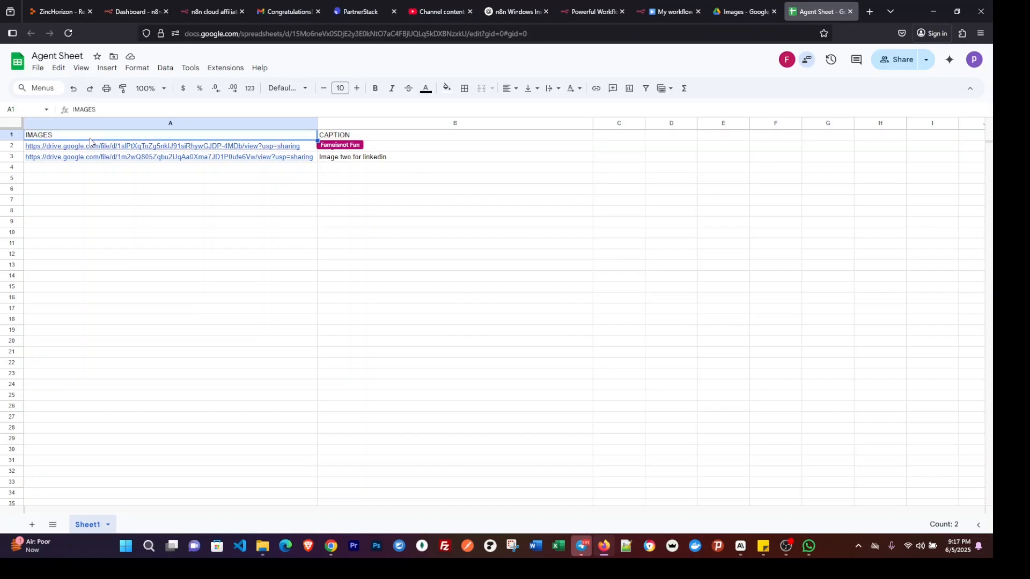
pyautogui.doubleClick(90, 138)
pyautogui.write('NUMBE')
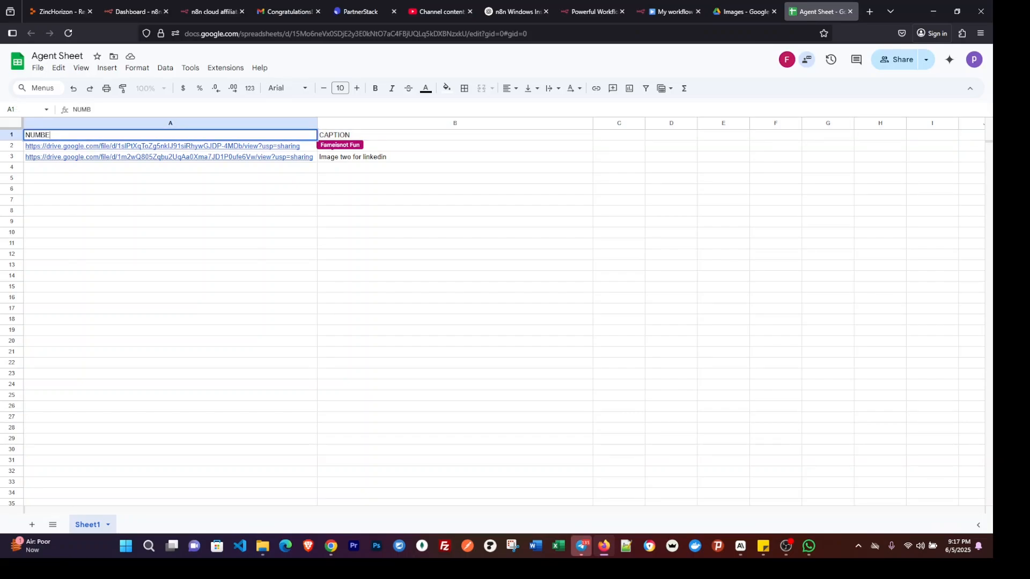
pyautogui.write('R')
pyautogui.click(345, 138)
pyautogui.click(606, 139)
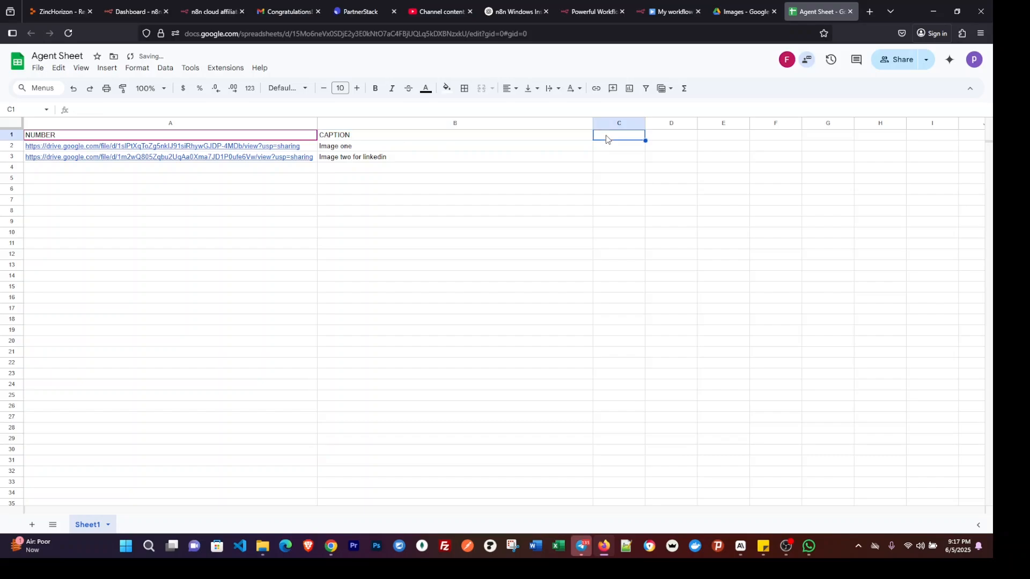
pyautogui.write('IMAGE')
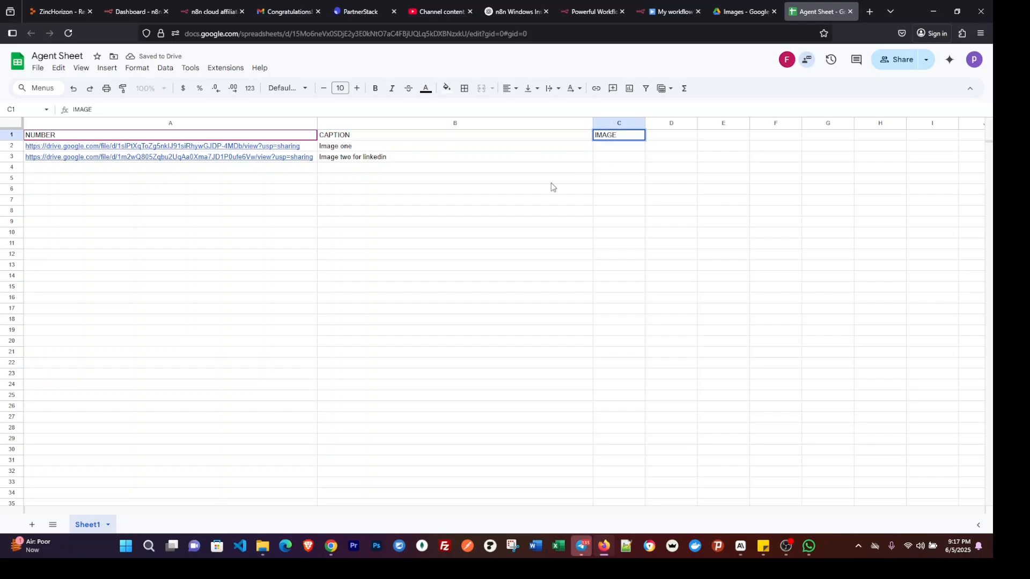
# Move the first post's Google Drive link from A2 to C2 under IMAGE.
pyautogui.tripleClick(145, 146)
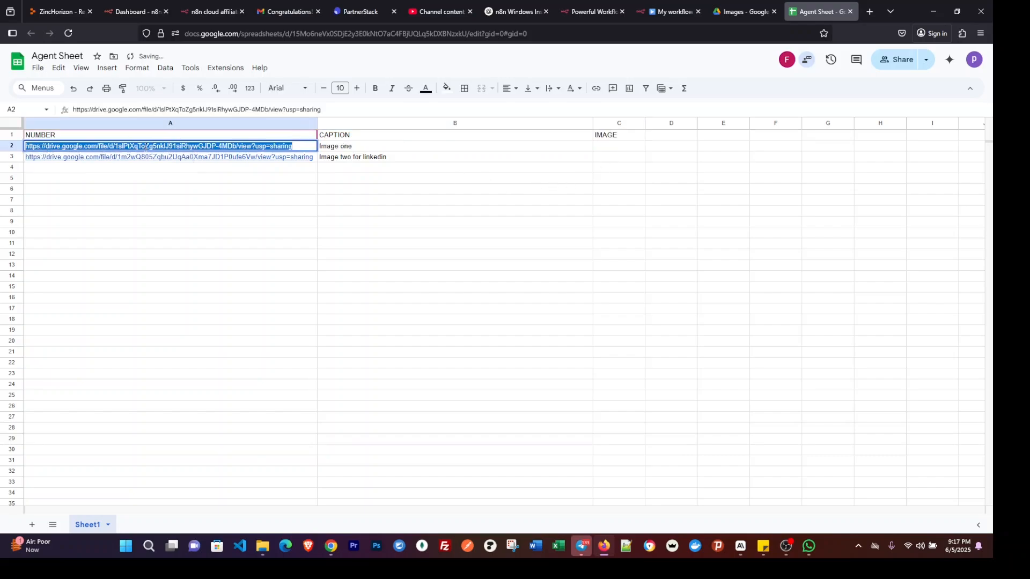
pyautogui.rightClick(145, 147)
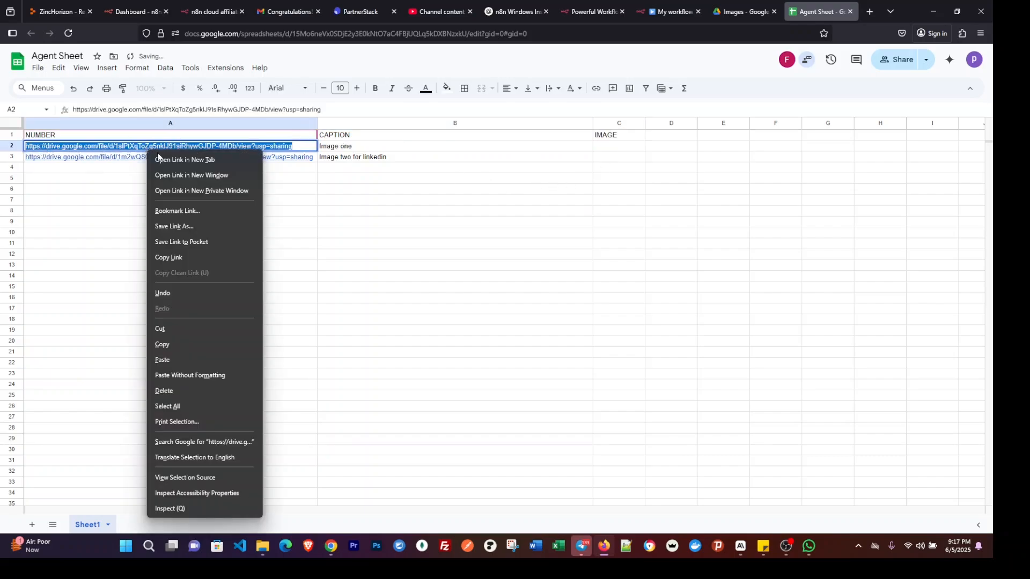
pyautogui.click(162, 328)
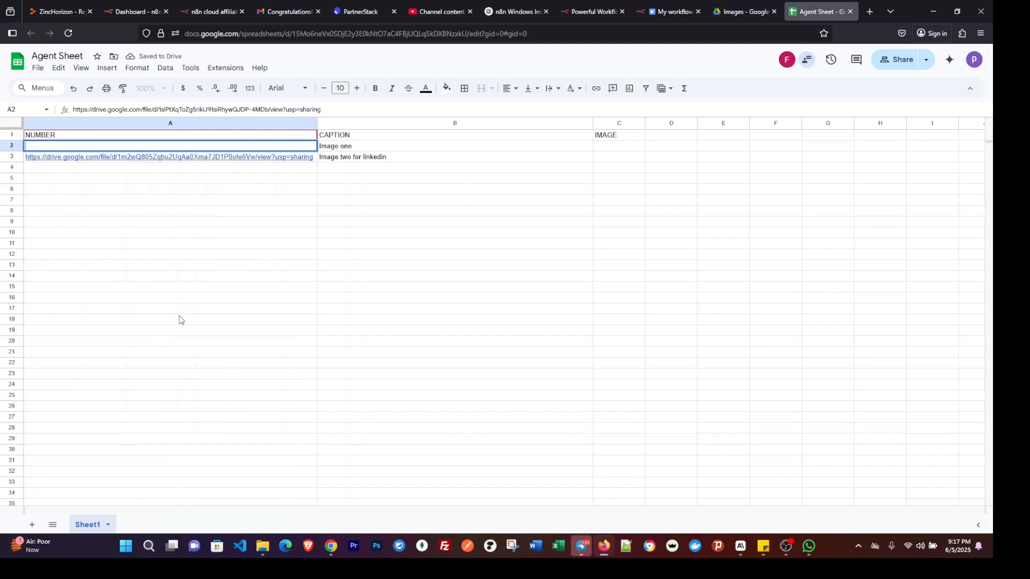
pyautogui.doubleClick(608, 146)
pyautogui.hotkey('ctrl', 'v')
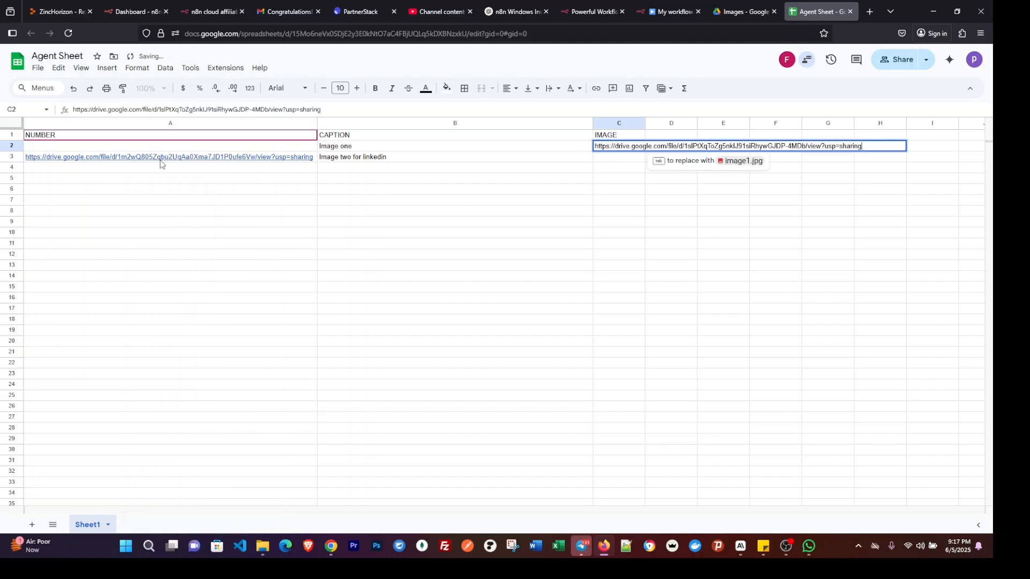
# Move the second post's Google Drive link from A3 to C3 under IMAGE.
pyautogui.click(161, 157)
pyautogui.tripleClick(161, 157)
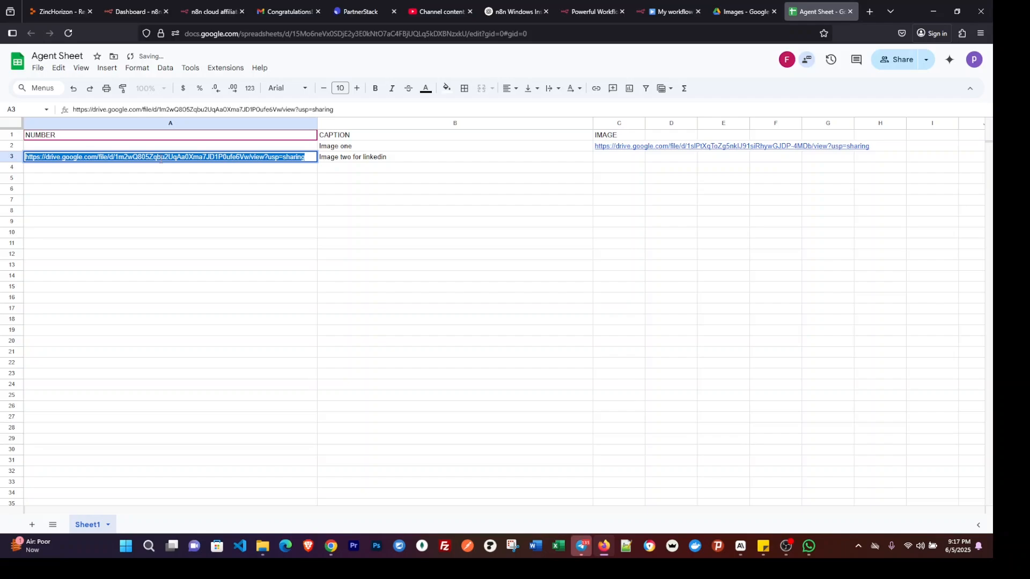
pyautogui.hotkey('ctrl', 'x')
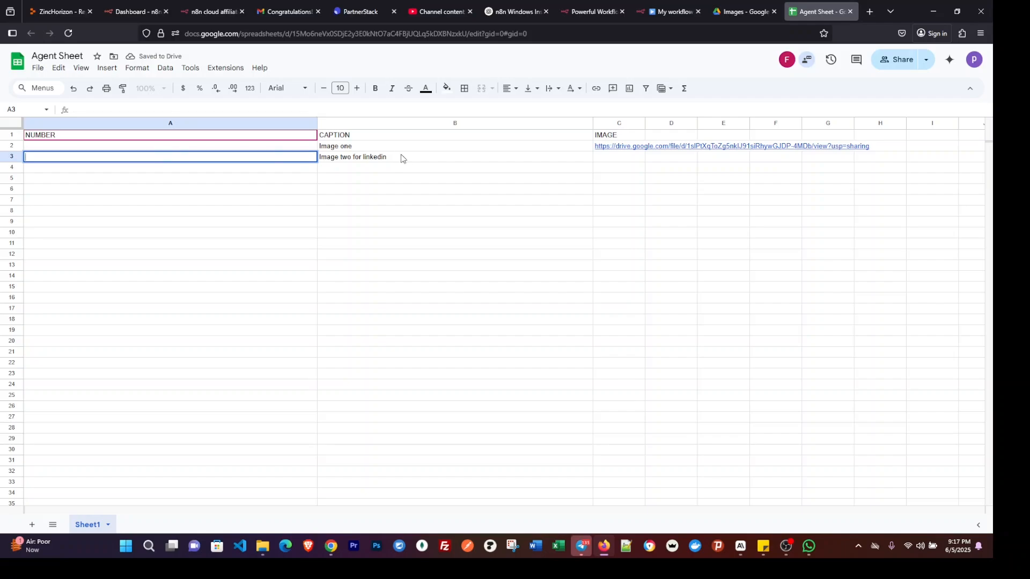
pyautogui.doubleClick(621, 158)
pyautogui.hotkey('ctrl', 'v')
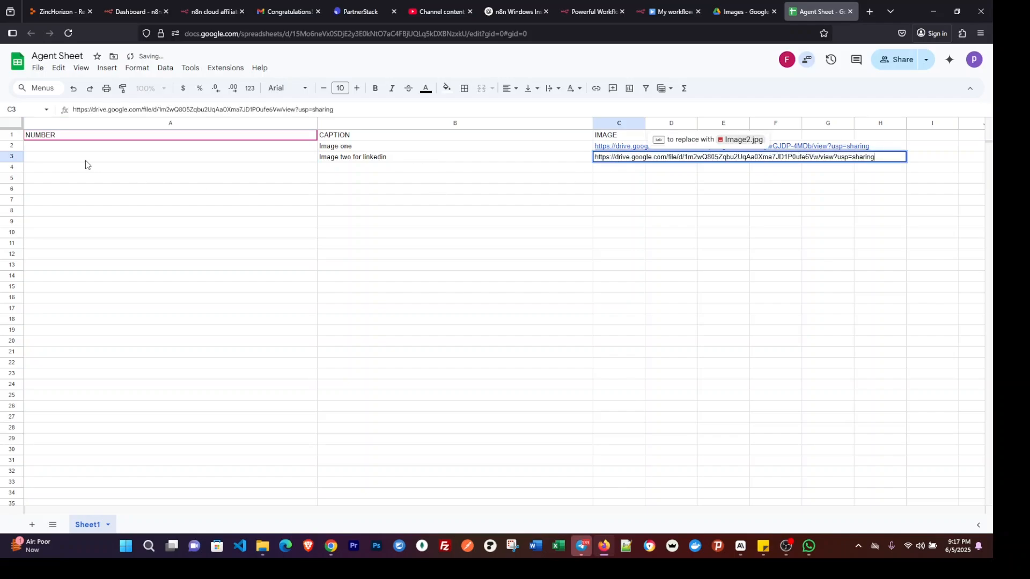
# Number the two posts 1 and 2 in cells A2 and A3 of the NUMBER column.
pyautogui.click(69, 151)
pyautogui.write('1')
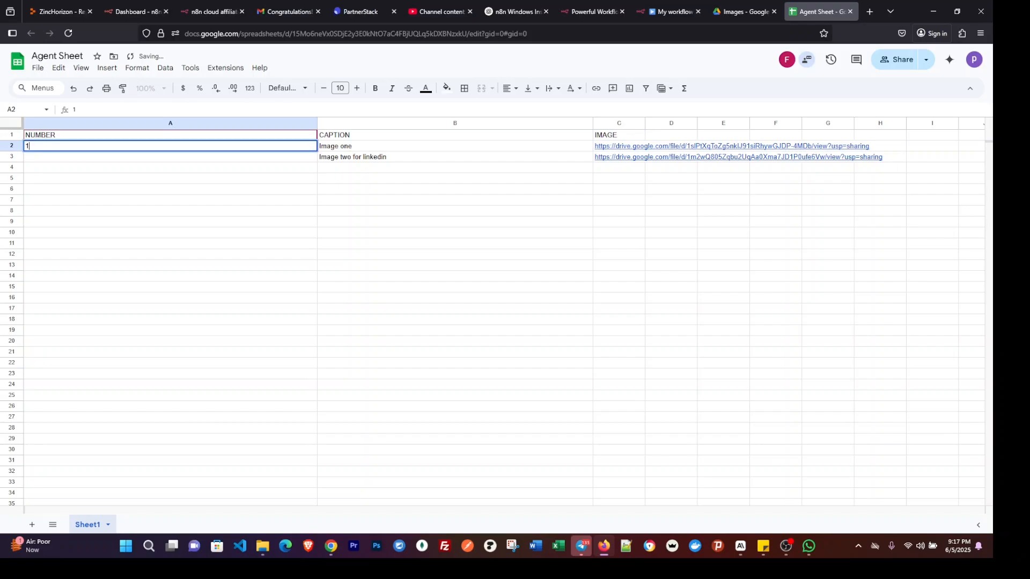
pyautogui.press('Return')
pyautogui.write('2')
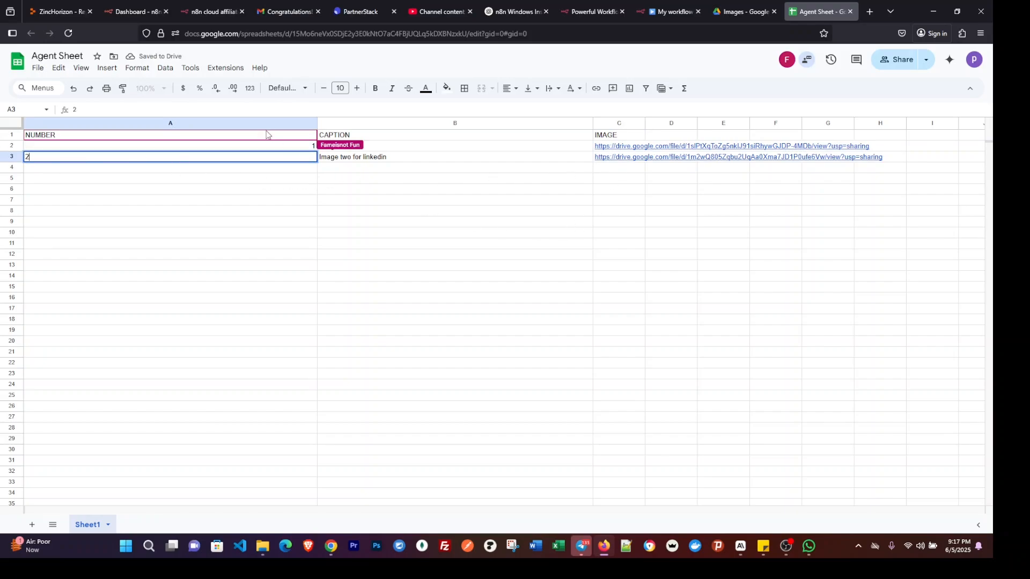
# Narrow the NUMBER and CAPTION columns and widen the IMAGE column to suit their contents.
pyautogui.moveTo(318, 124); pyautogui.dragTo(84, 128)
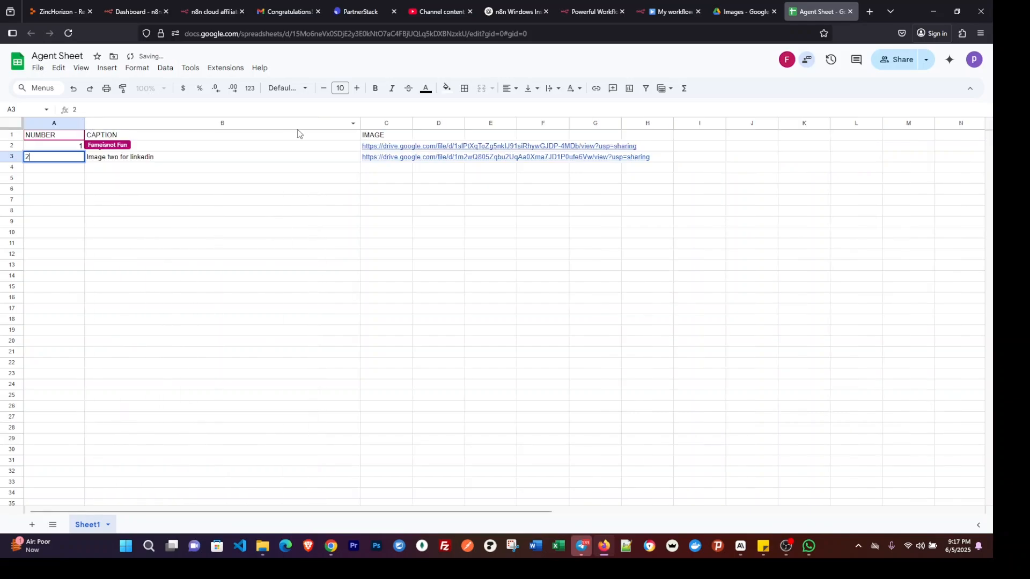
pyautogui.moveTo(363, 121); pyautogui.dragTo(424, 123)
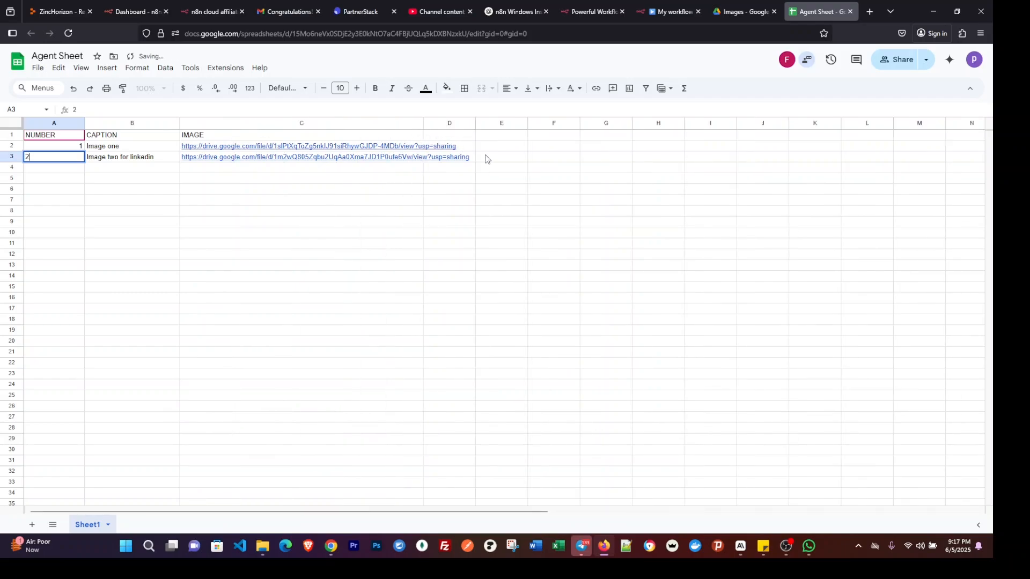
pyautogui.click(81, 202)
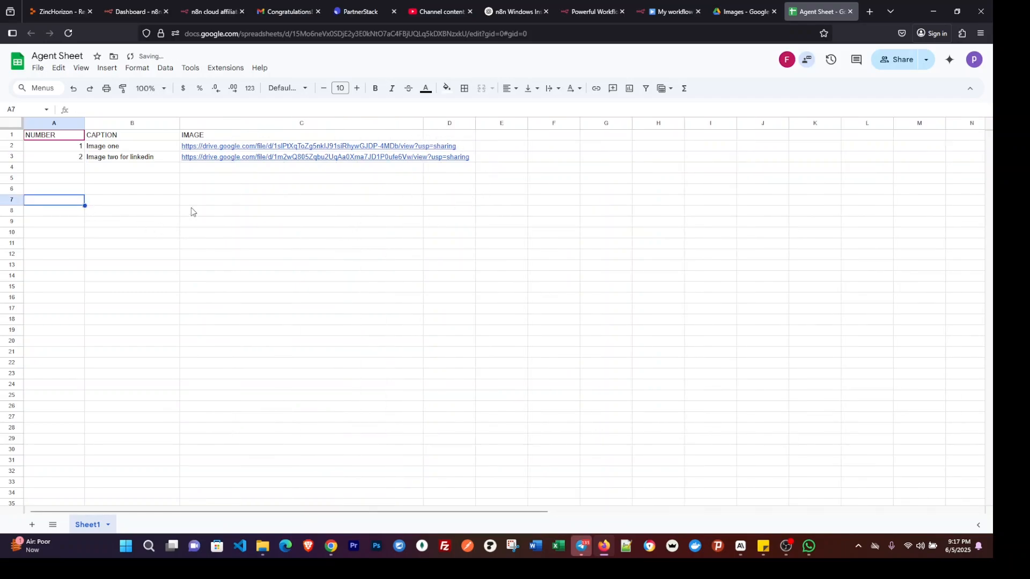
# Left-align all cells in the sheet.
pyautogui.hotkey('ctrl', 'a')
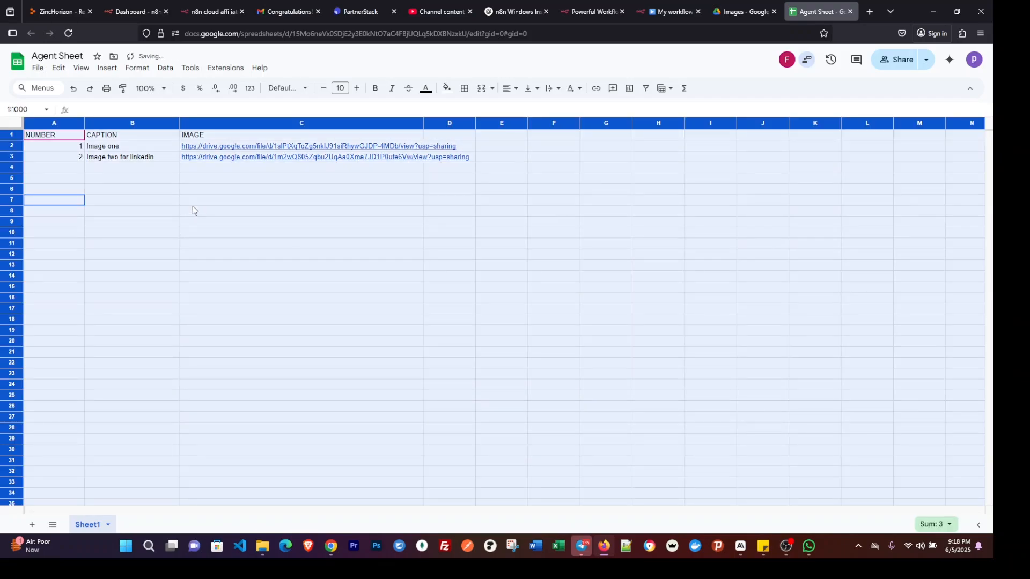
pyautogui.click(508, 89)
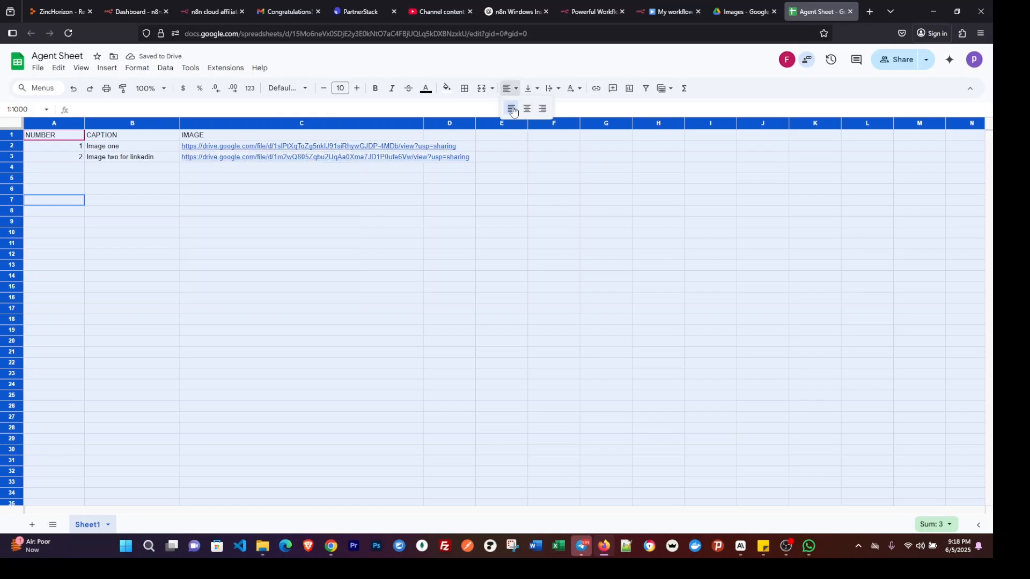
pyautogui.click(514, 108)
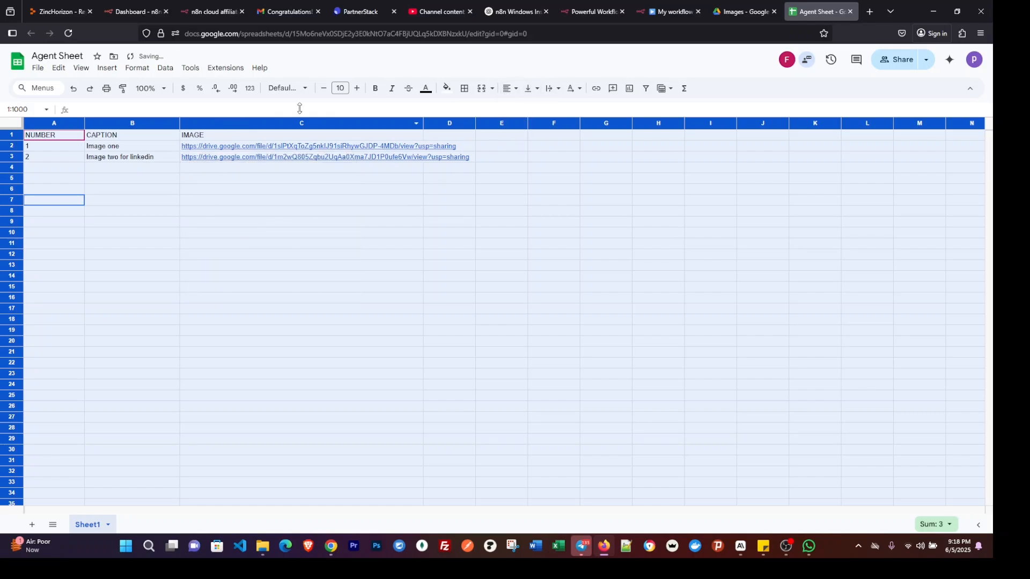
pyautogui.click(197, 223)
pyautogui.click(5, 125)
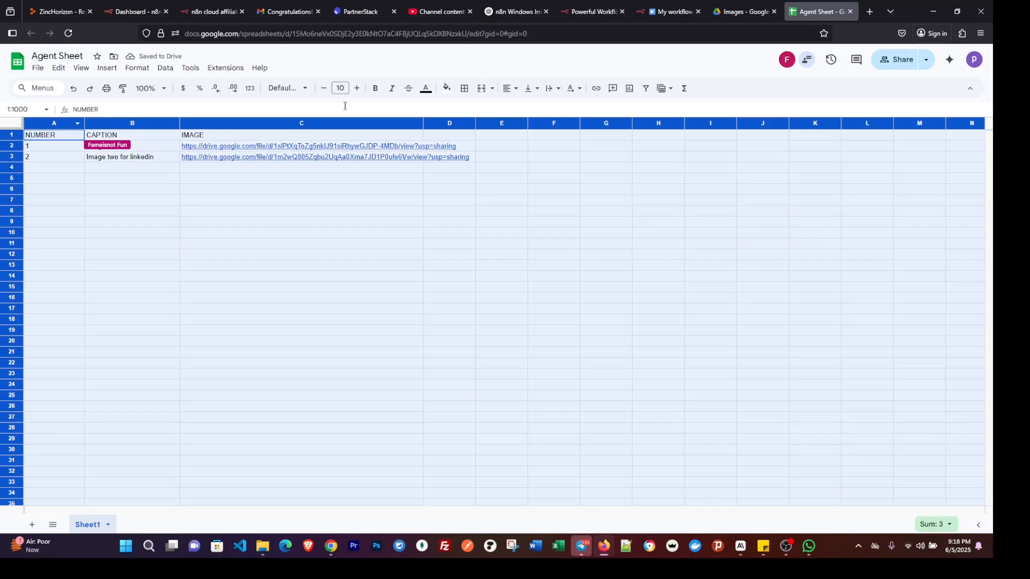
pyautogui.click(447, 89)
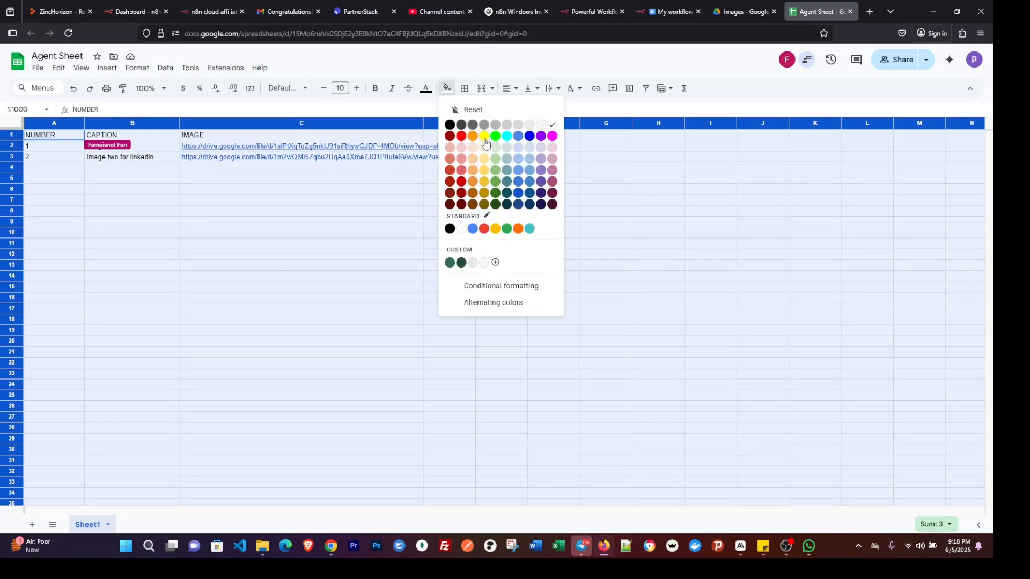
pyautogui.click(484, 138)
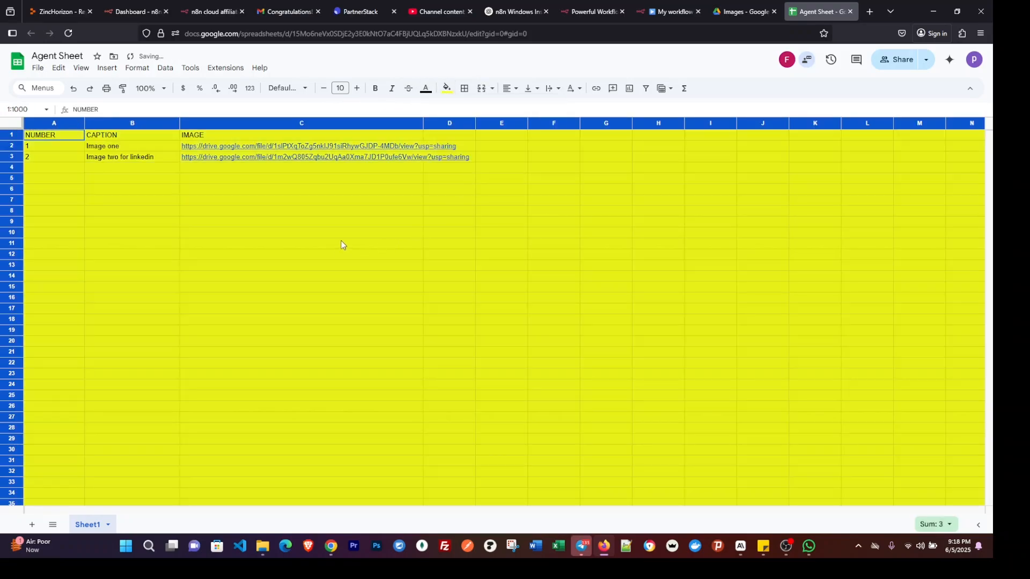
pyautogui.hotkey('ctrl', 'z')
pyautogui.click(202, 208)
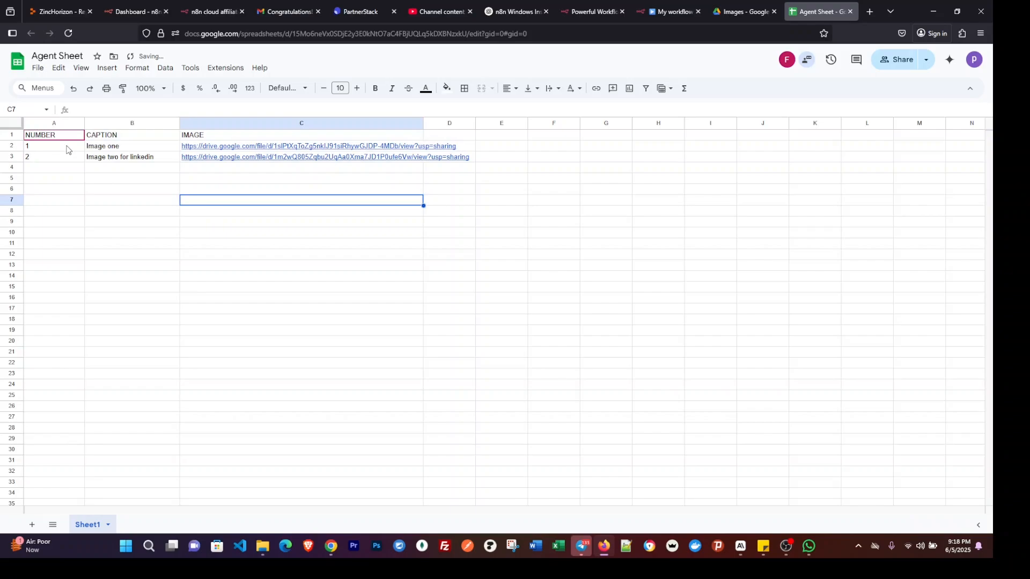
# Fill the header row 1 with yellow and deselect it.
pyautogui.click(14, 134)
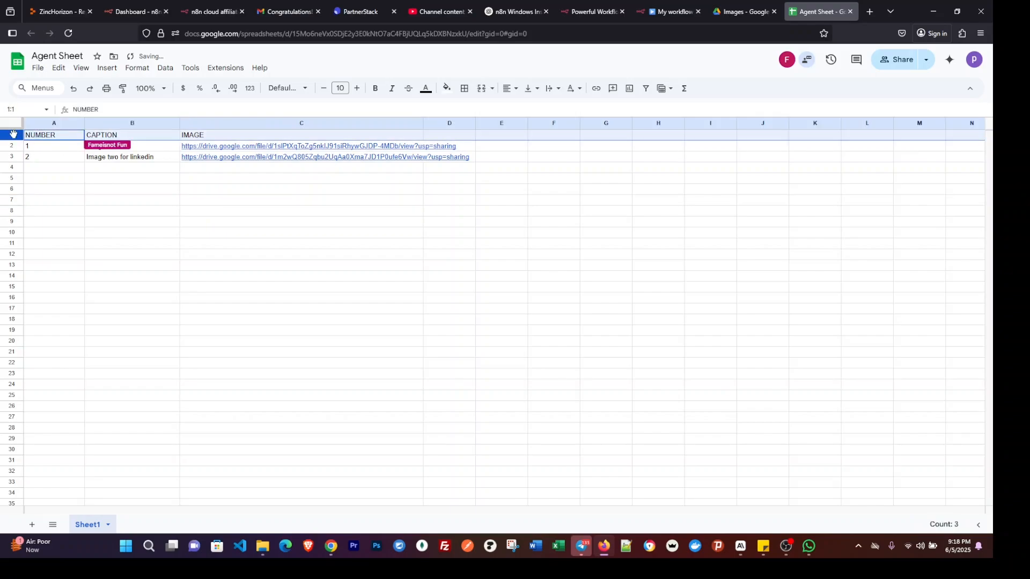
pyautogui.click(446, 88)
pyautogui.click(487, 140)
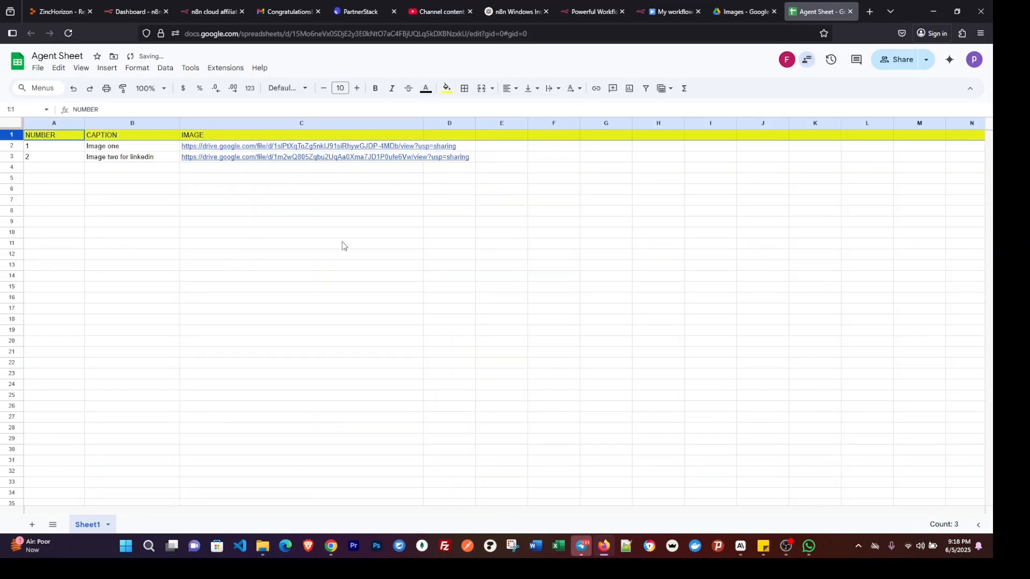
pyautogui.click(297, 255)
pyautogui.click(327, 225)
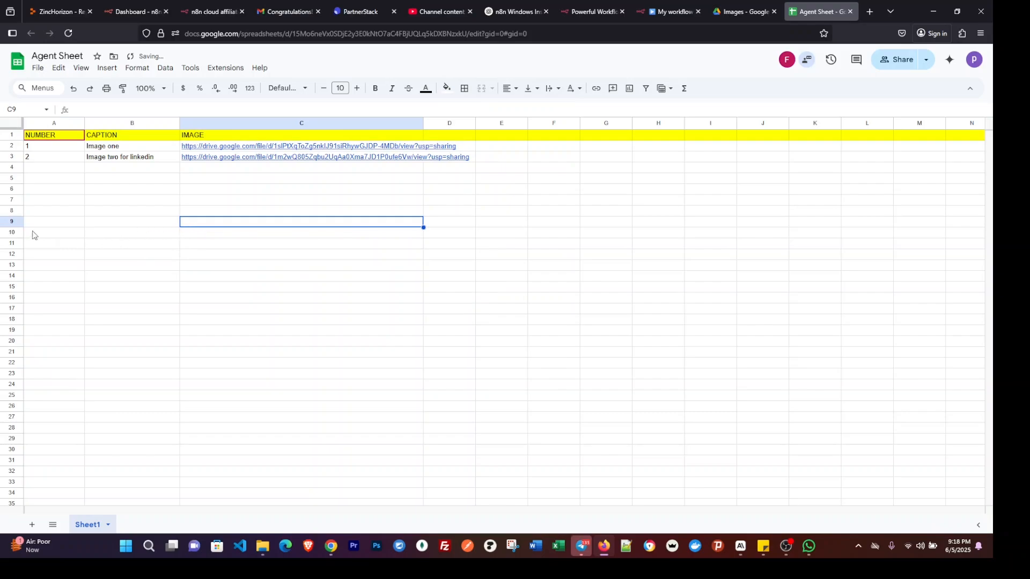
pyautogui.click(93, 225)
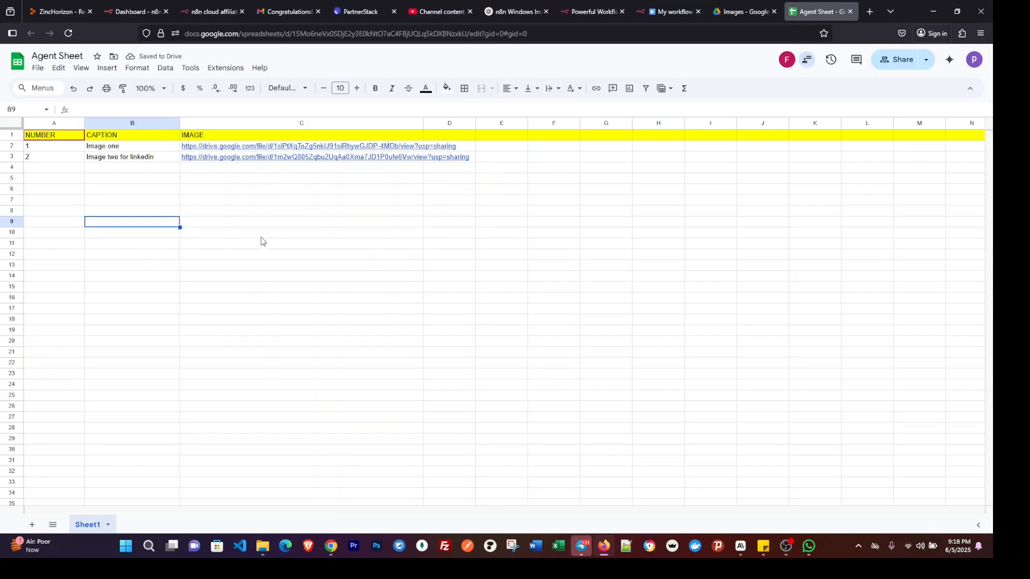
# Switch to n8n, close the Find Next Post3 node, execute the workflow from the Schedule Trigger and return to the Agent Sheet.
pyautogui.click(663, 12)
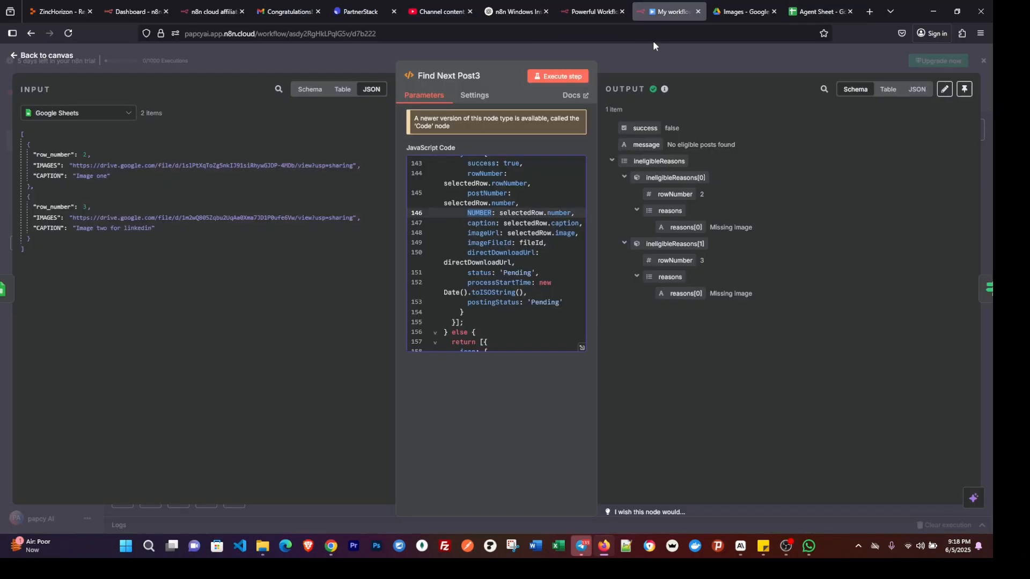
pyautogui.click(688, 65)
pyautogui.click(241, 352)
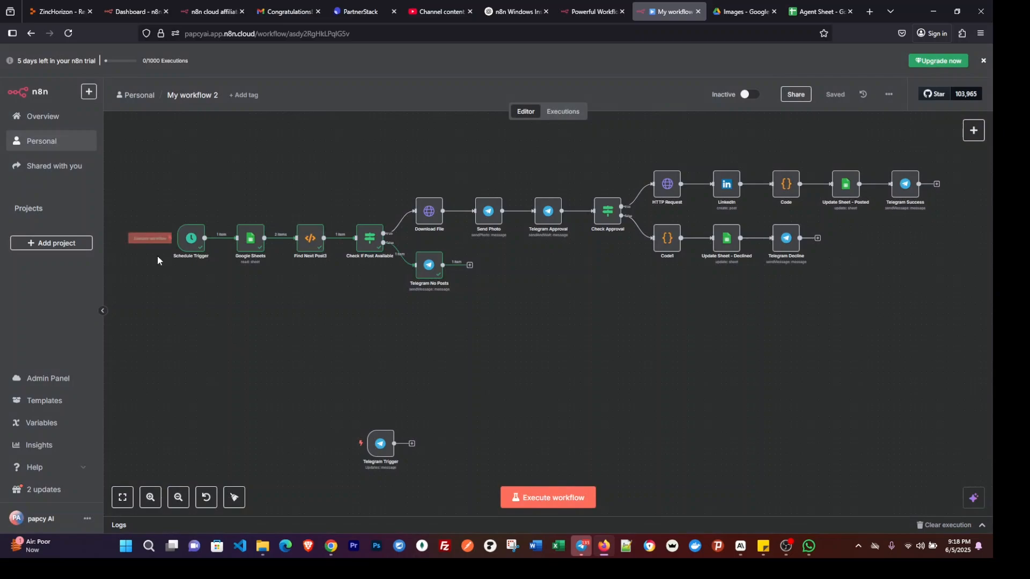
pyautogui.click(152, 239)
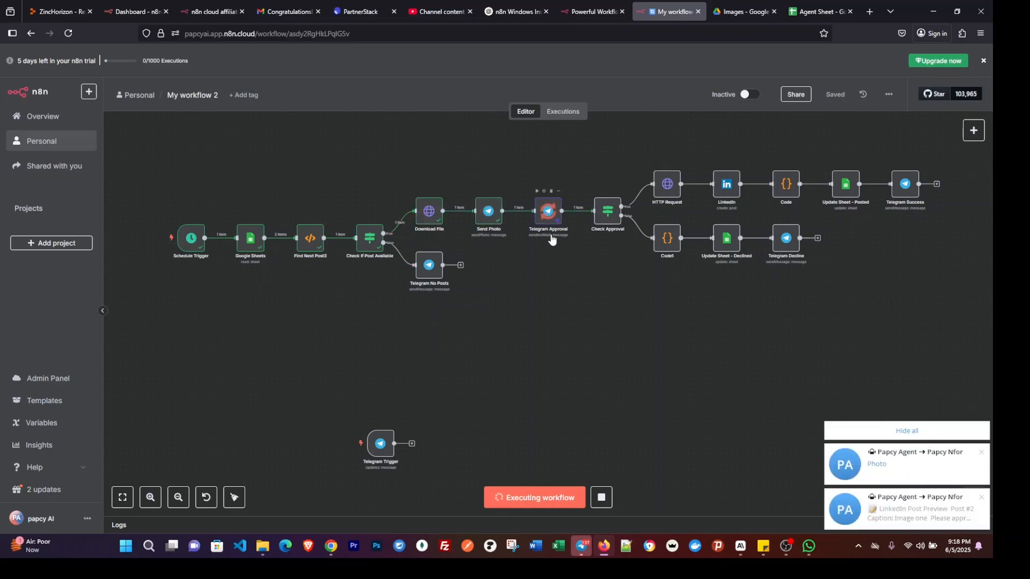
pyautogui.click(803, 13)
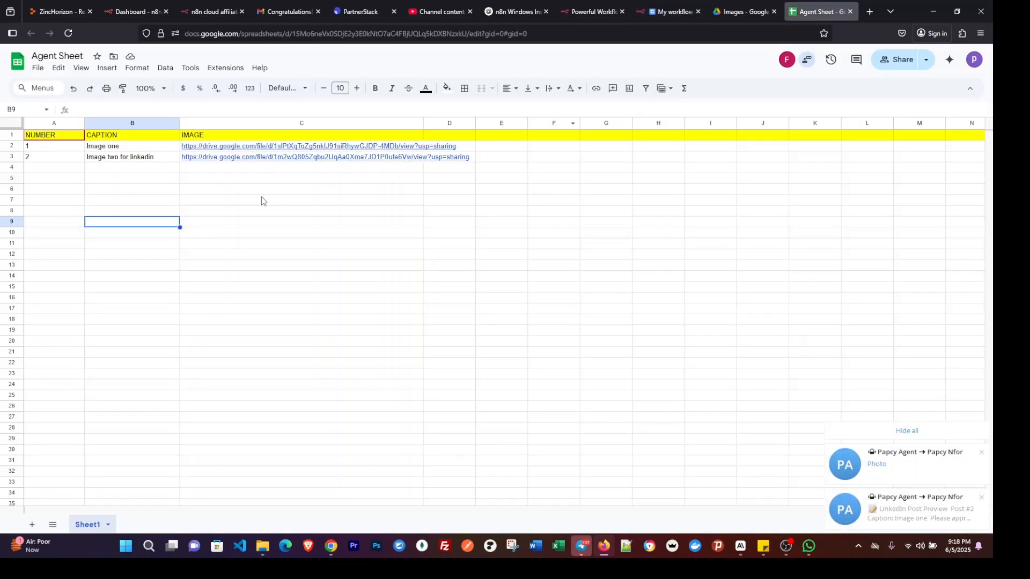
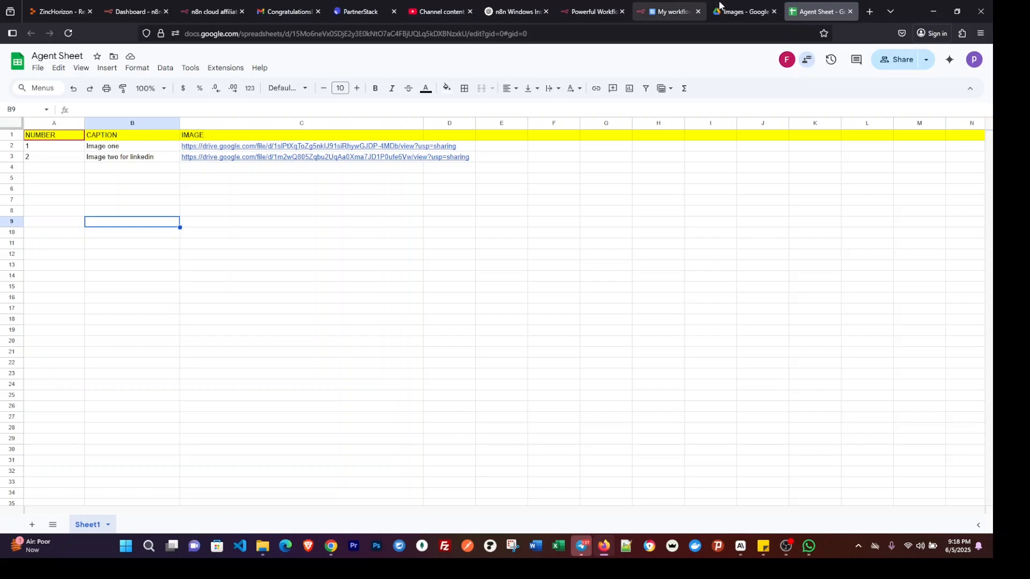
# Switch to n8n, open the Papcy Agent chat in Telegram and look through the bot's newest messages and photo.
pyautogui.click(668, 11)
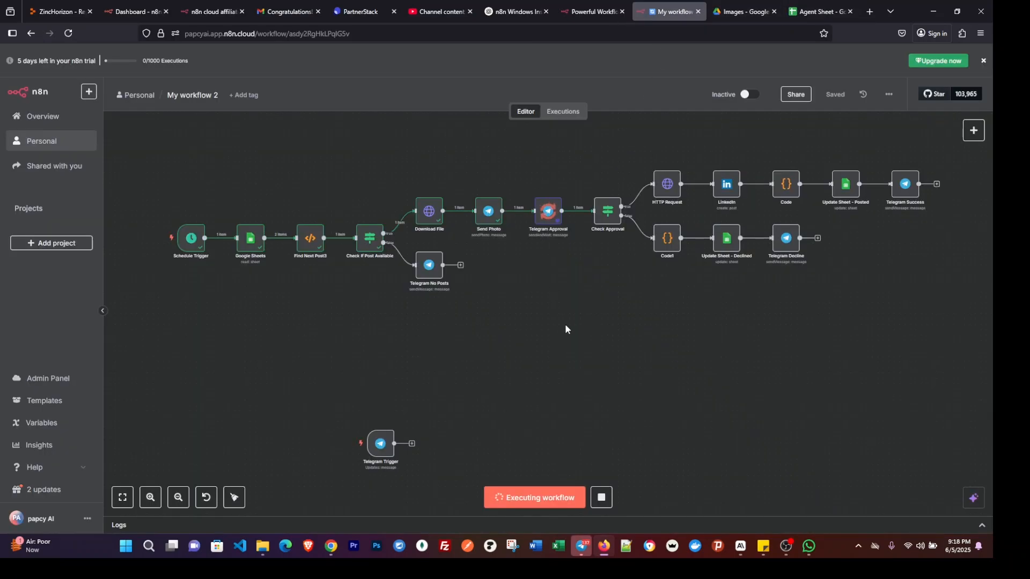
pyautogui.click(582, 547)
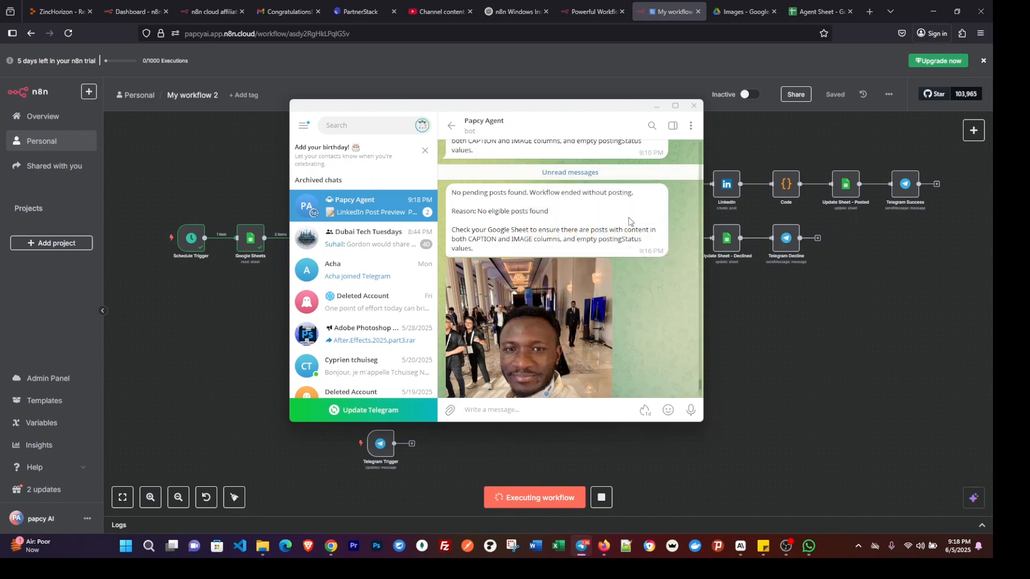
pyautogui.doubleClick(652, 239)
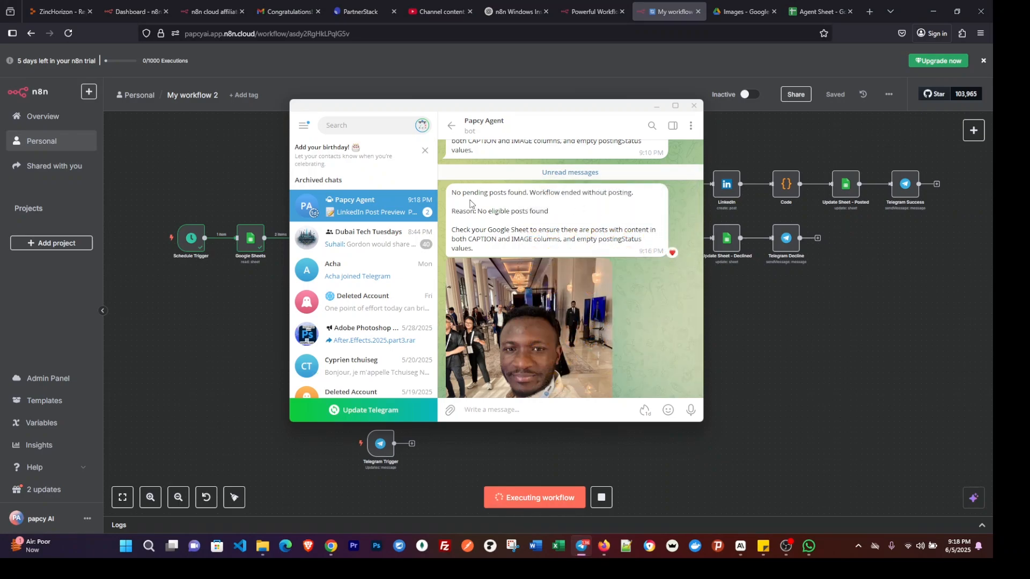
pyautogui.scroll(-5, 483, 225)
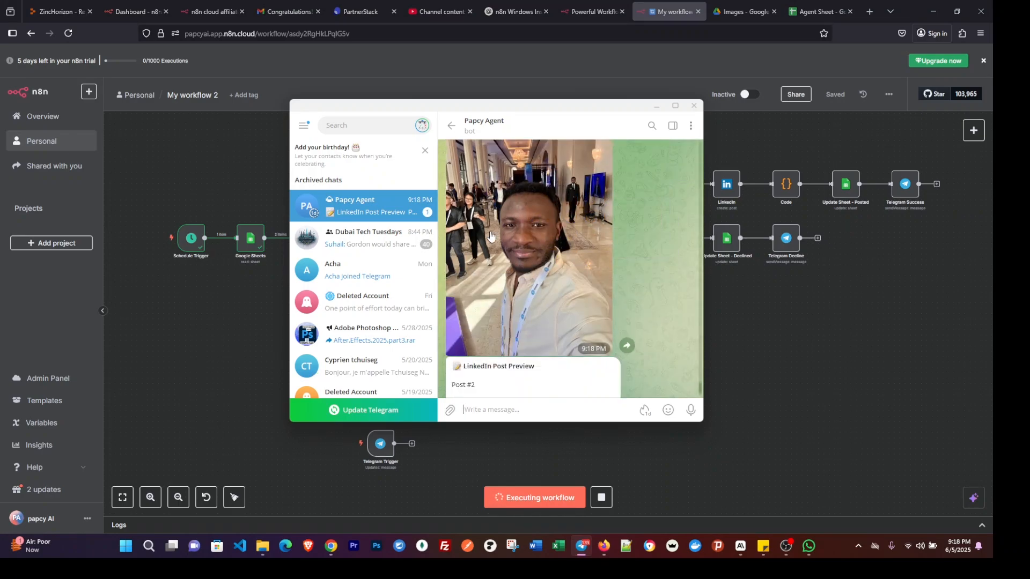
pyautogui.scroll(4, 504, 230)
pyautogui.scroll(-2, 523, 236)
pyautogui.scroll(2, 523, 236)
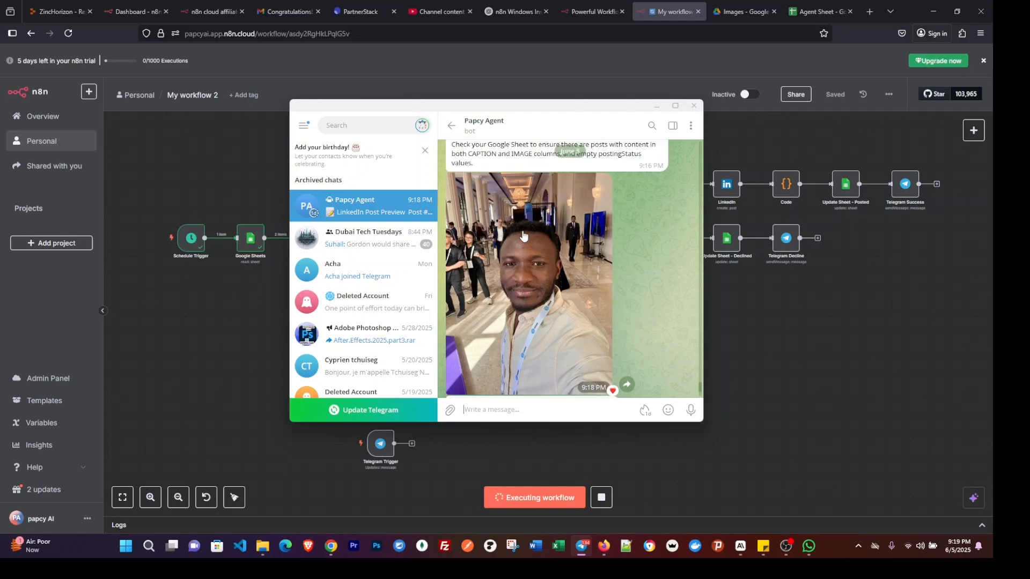
pyautogui.scroll(-2, 524, 233)
pyautogui.doubleClick(526, 228)
pyautogui.scroll(-2, 529, 221)
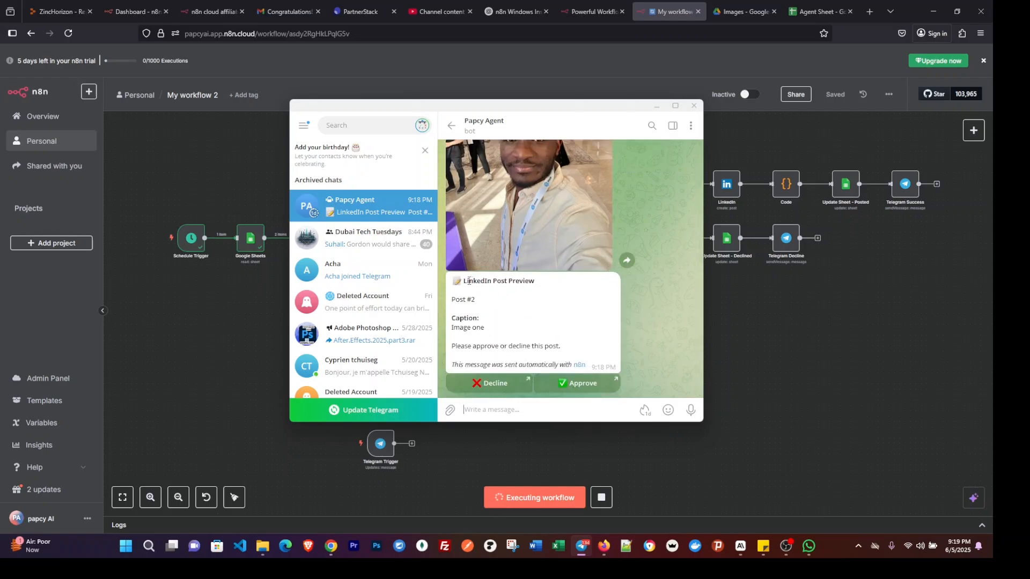
# Examine the title, post number and caption in the bot's LinkedIn post preview.
pyautogui.moveTo(470, 281); pyautogui.dragTo(531, 287)
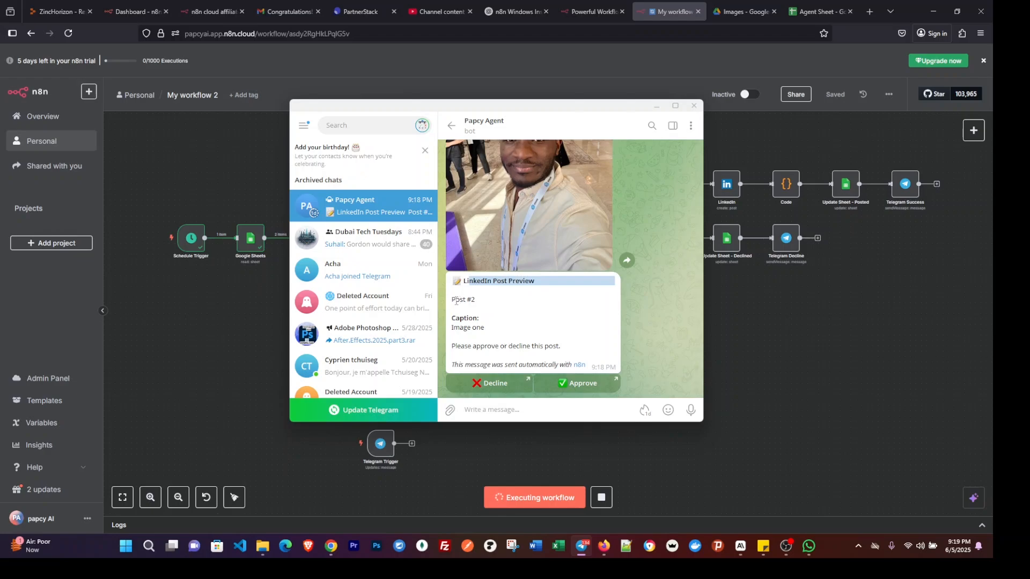
pyautogui.moveTo(457, 301); pyautogui.dragTo(479, 302)
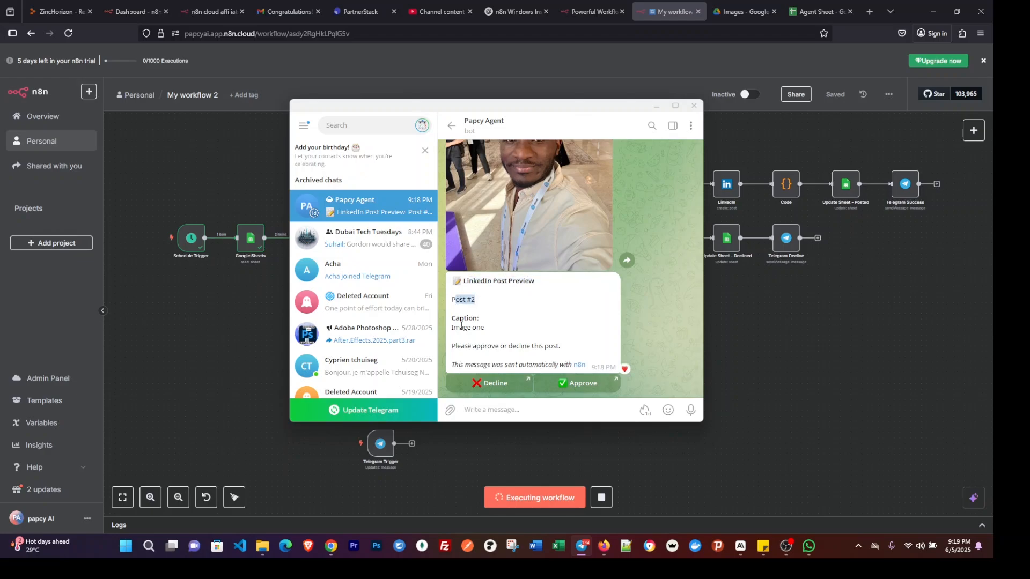
pyautogui.moveTo(452, 327); pyautogui.dragTo(498, 331)
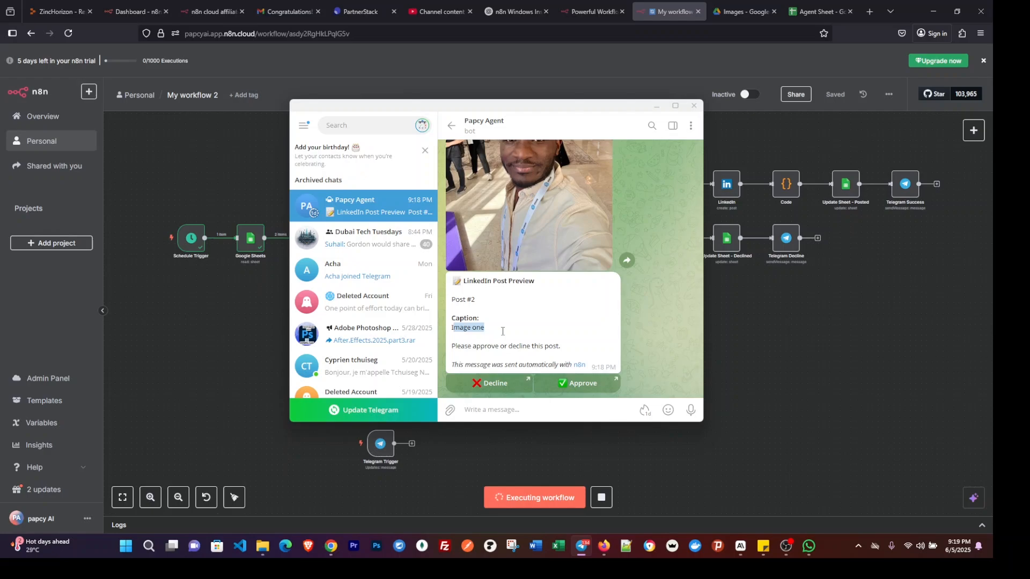
pyautogui.tripleClick(468, 332)
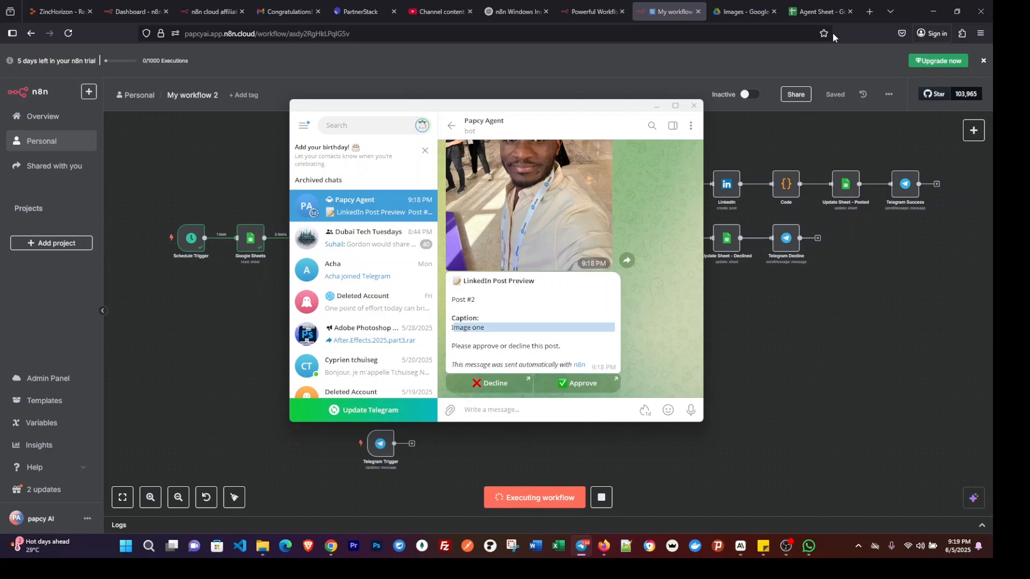
# Preview both image links in the Agent Sheet to compare them with the Telegram photo, and return to n8n.
pyautogui.click(817, 13)
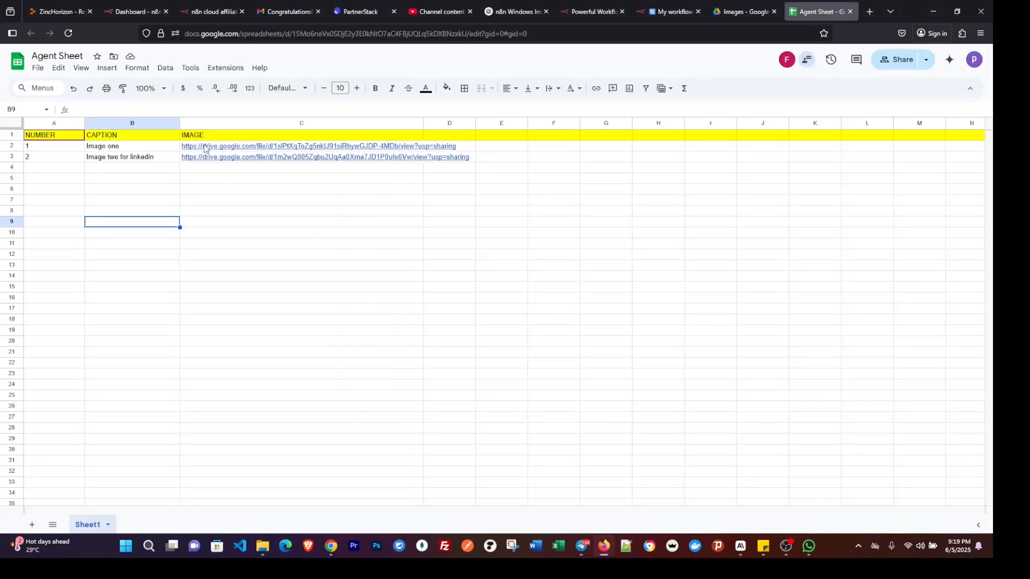
pyautogui.moveTo(204, 148)
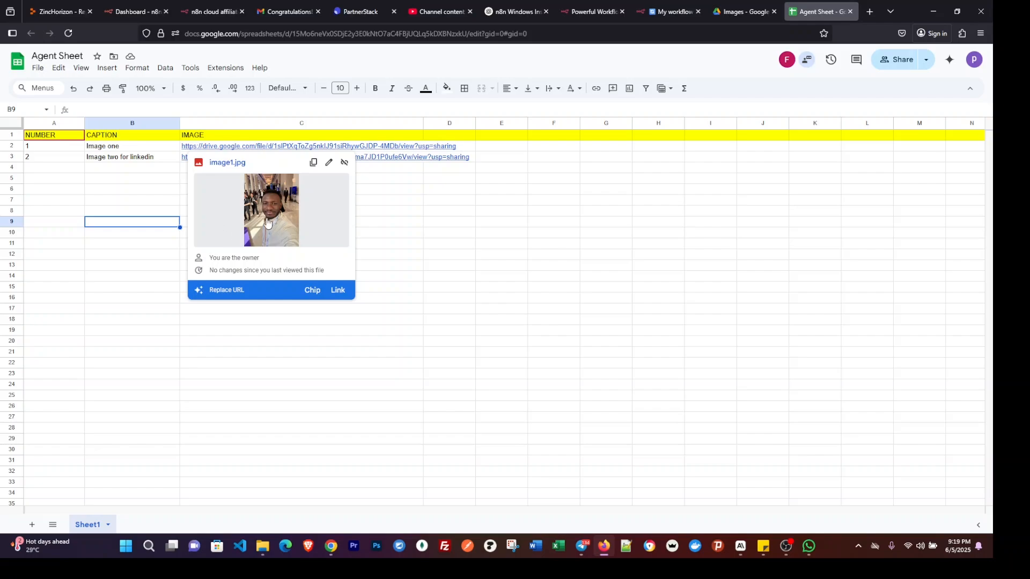
pyautogui.moveTo(418, 163)
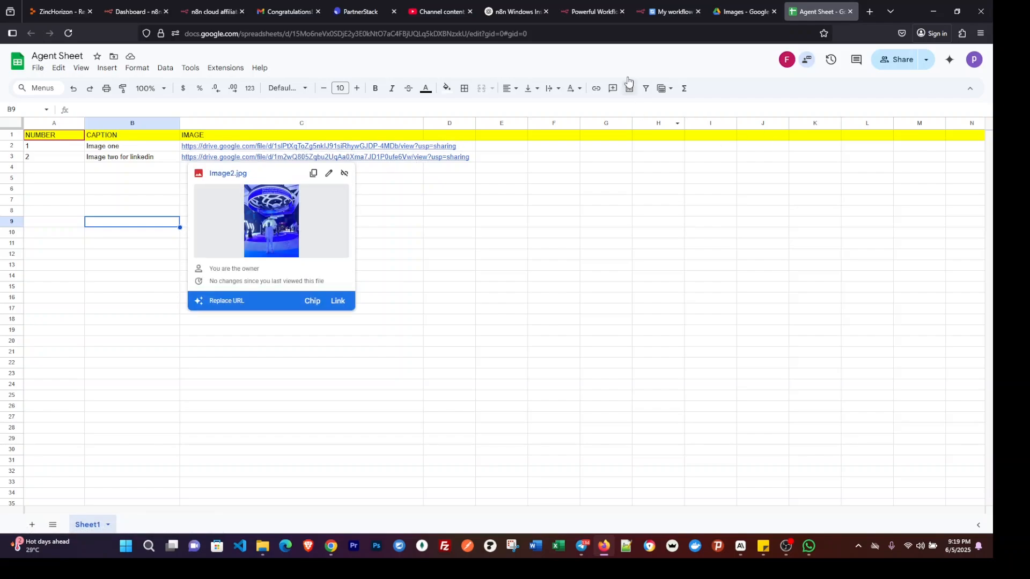
pyautogui.click(674, 12)
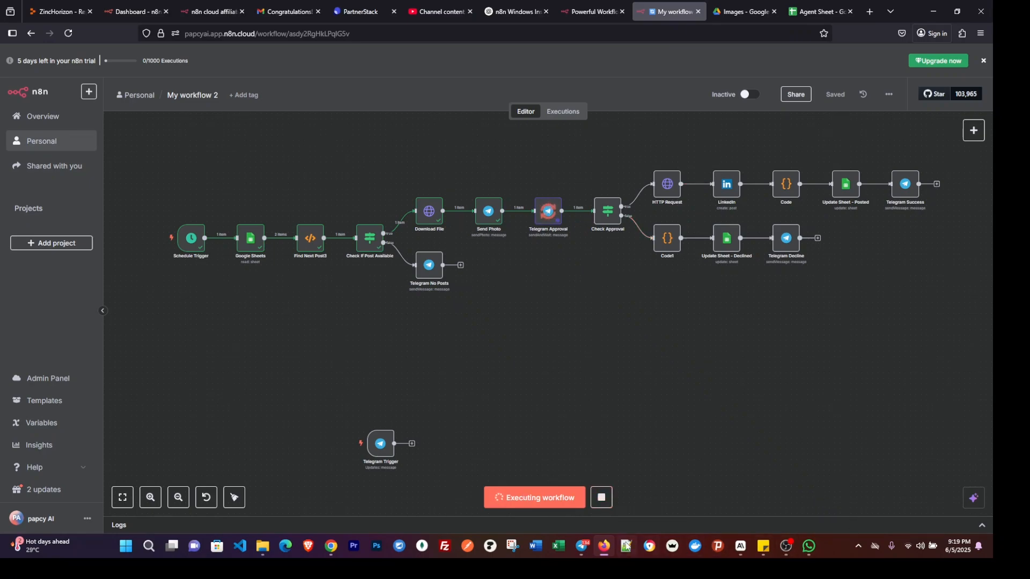
# Approve the LinkedIn post preview in Telegram by opening its approval link, and return to the n8n workflow.
pyautogui.click(582, 547)
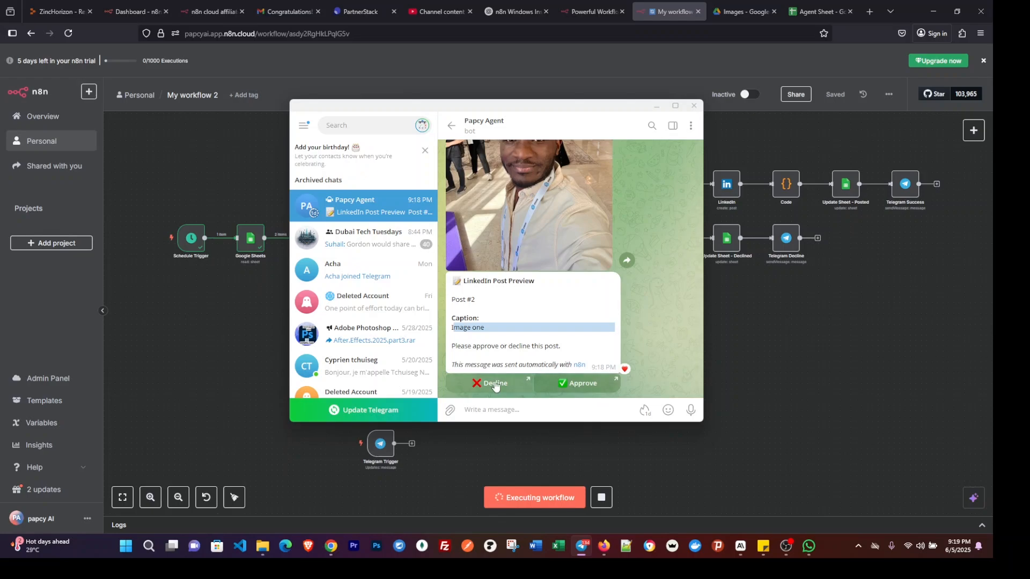
pyautogui.click(588, 384)
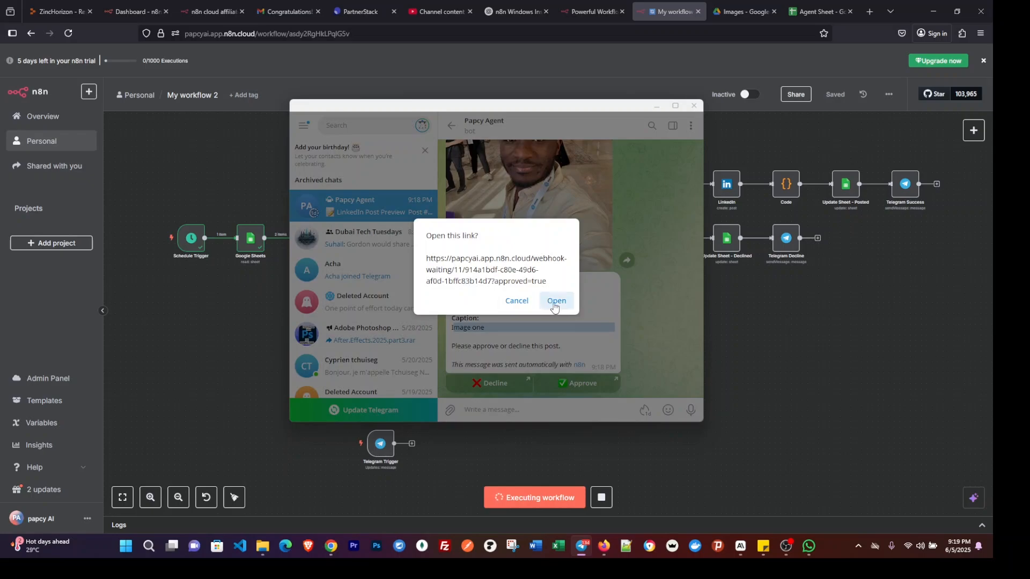
pyautogui.click(554, 301)
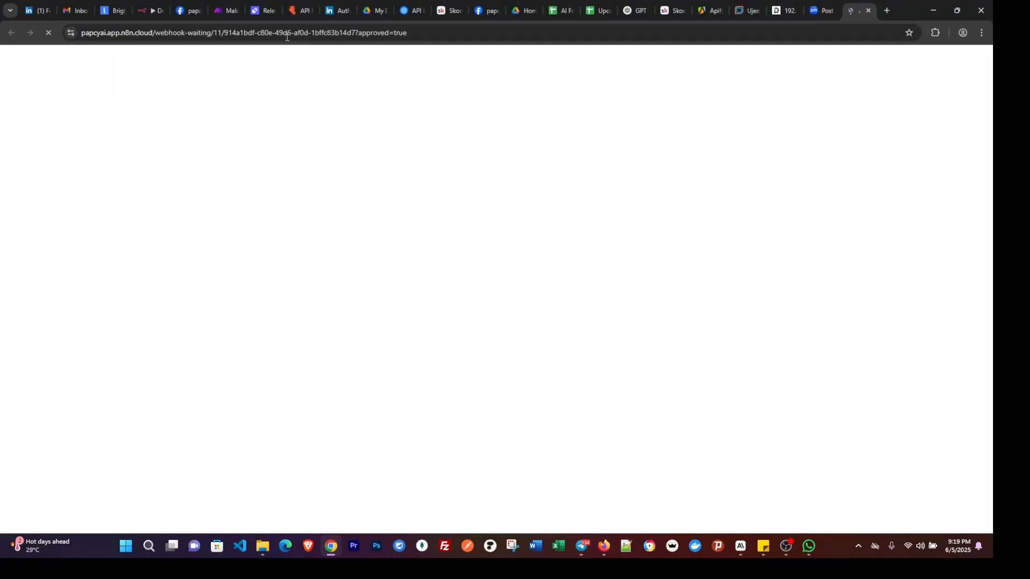
pyautogui.click(140, 11)
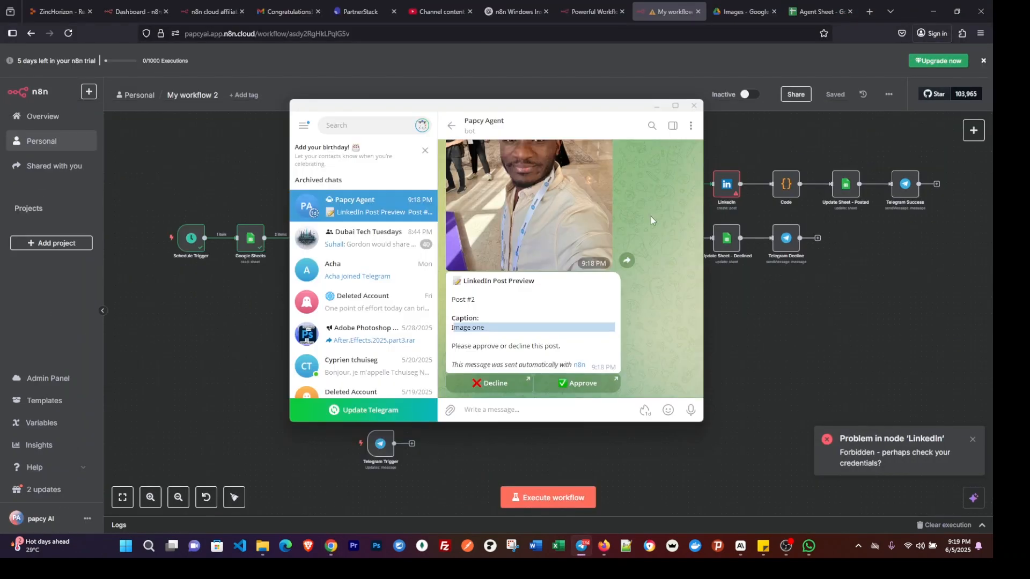
pyautogui.click(657, 106)
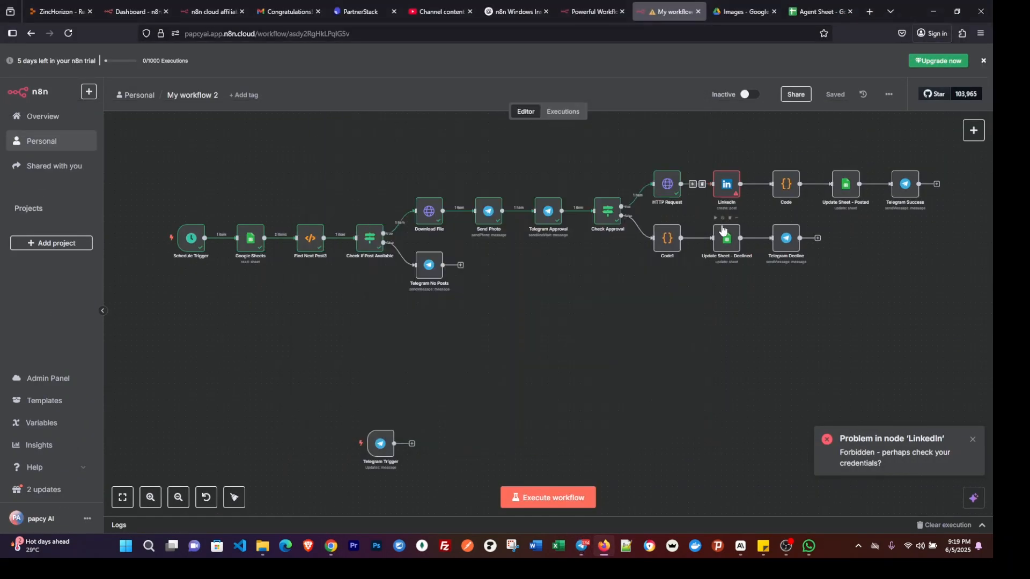
# Open the LinkedIn node and delete its existing LinkedIn account credential.
pyautogui.click(728, 189)
pyautogui.doubleClick(728, 189)
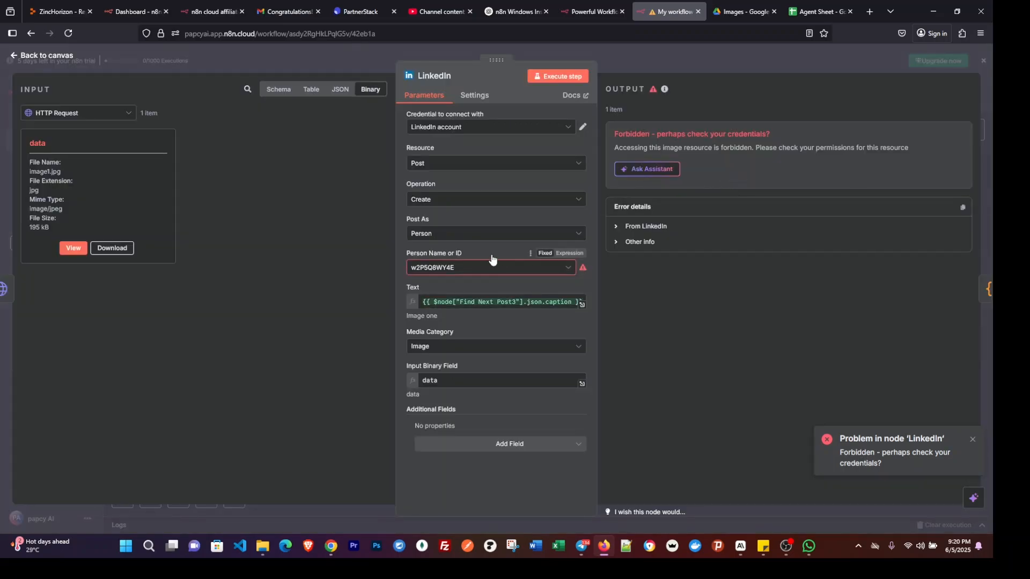
pyautogui.click(519, 126)
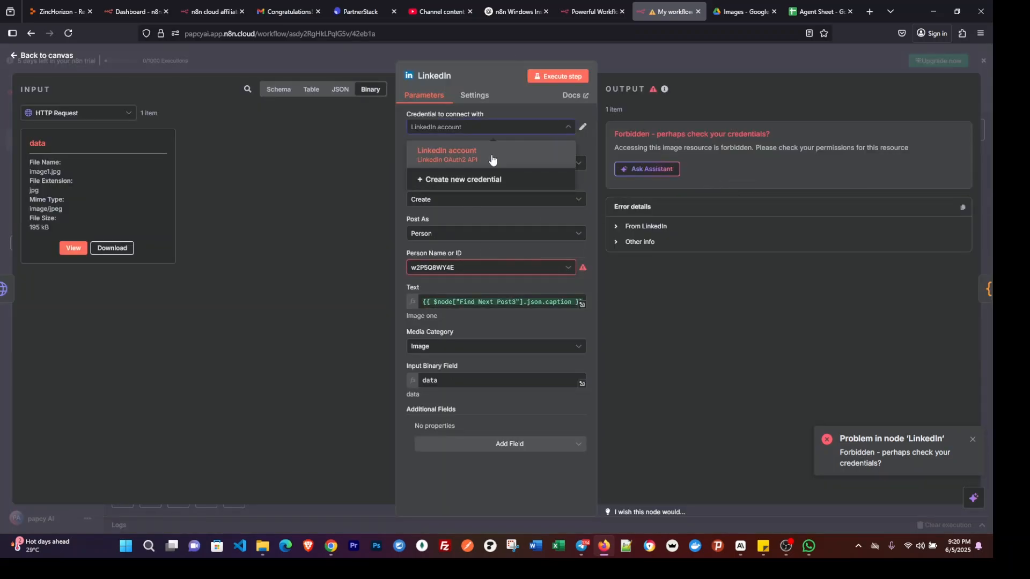
pyautogui.click(461, 141)
pyautogui.click(584, 128)
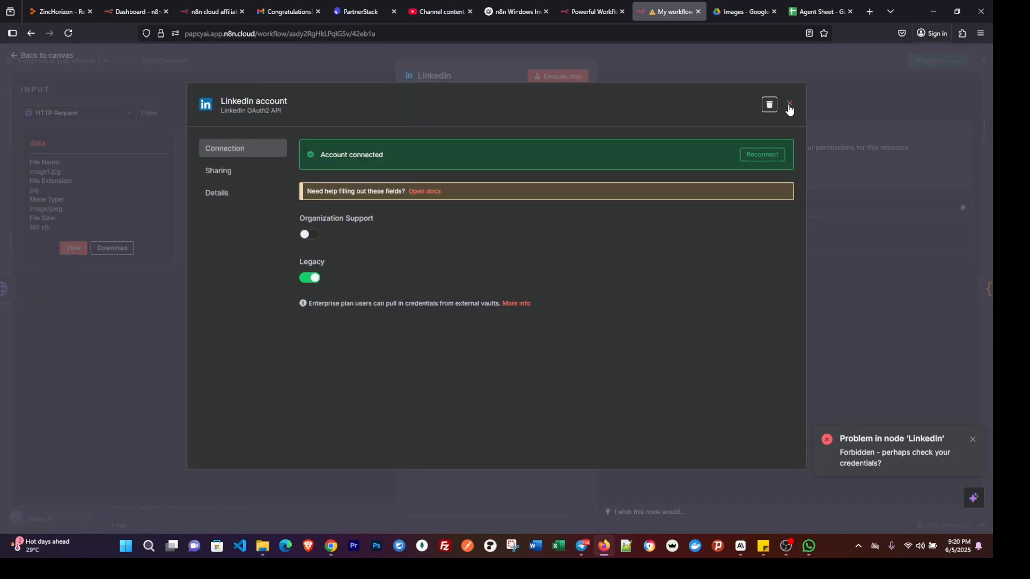
pyautogui.click(770, 106)
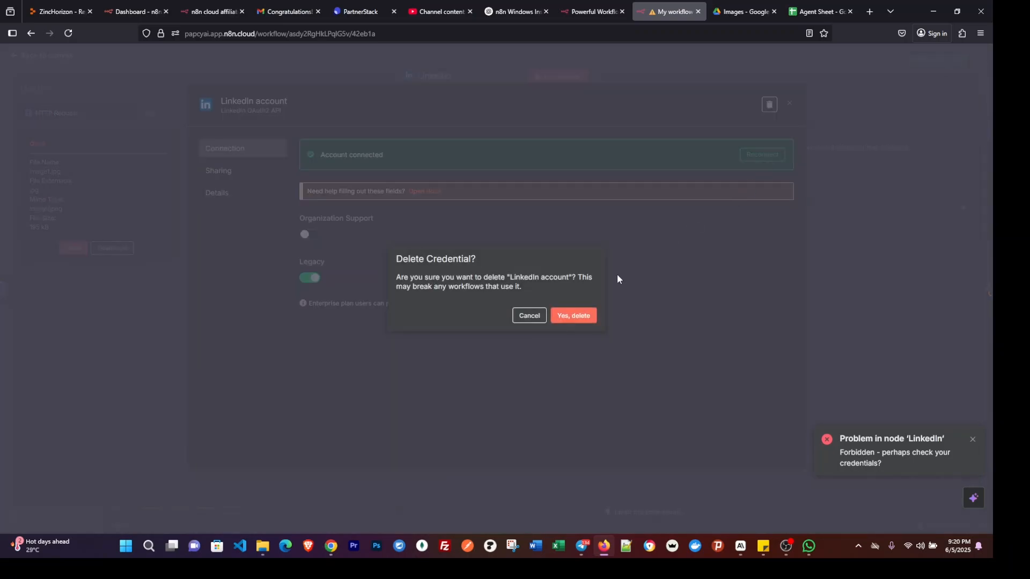
pyautogui.click(569, 316)
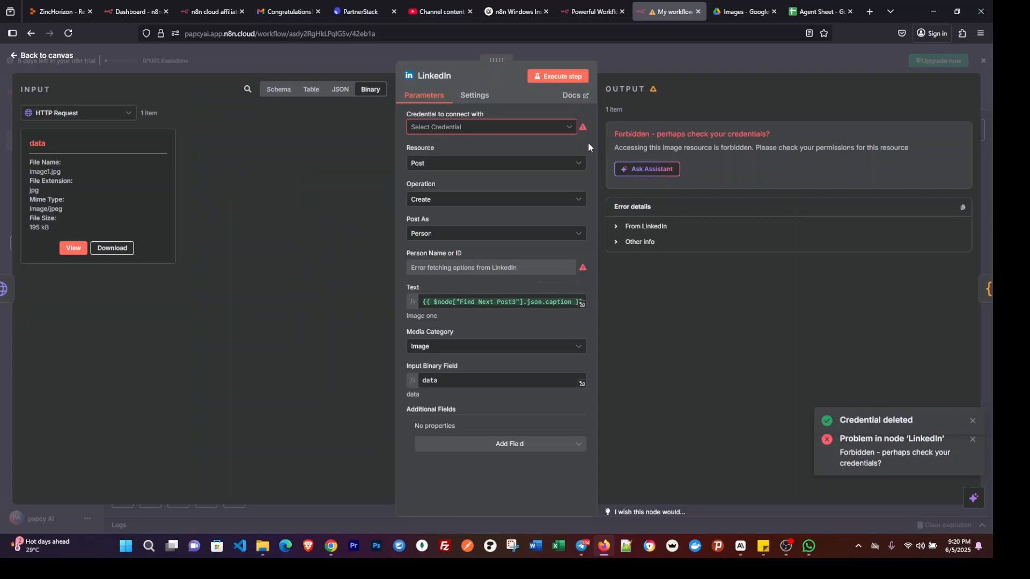
# Create a LinkedIn OAuth2 credential with Organization Support off and connect it by signing in to LinkedIn with the prefilled login.
pyautogui.click(550, 129)
pyautogui.click(507, 154)
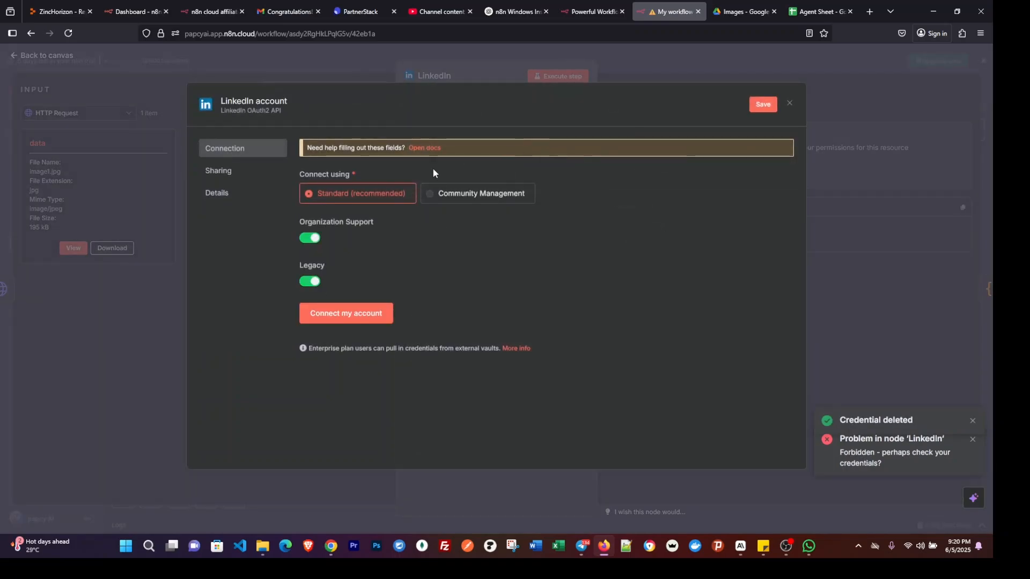
pyautogui.click(307, 241)
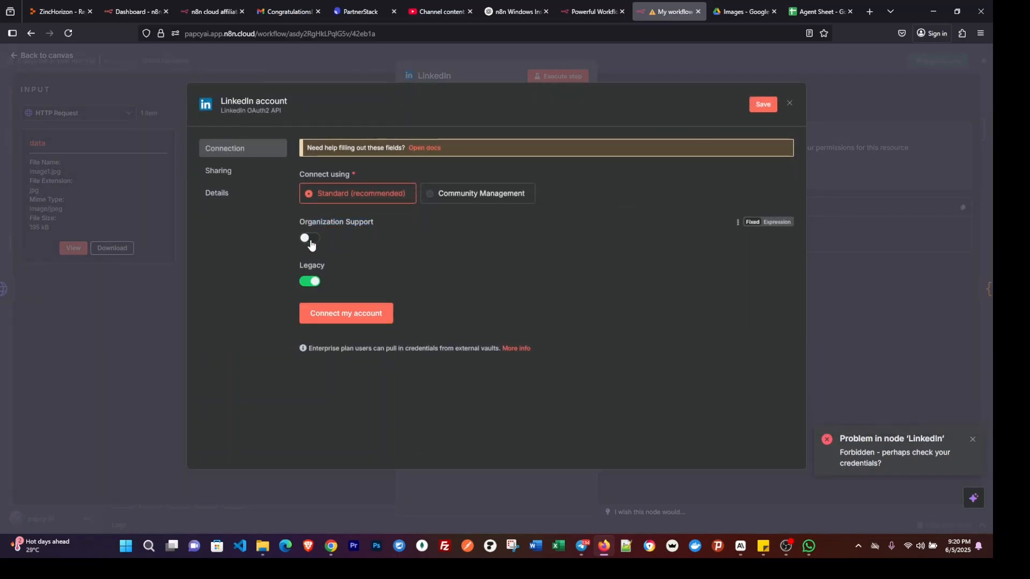
pyautogui.click(354, 316)
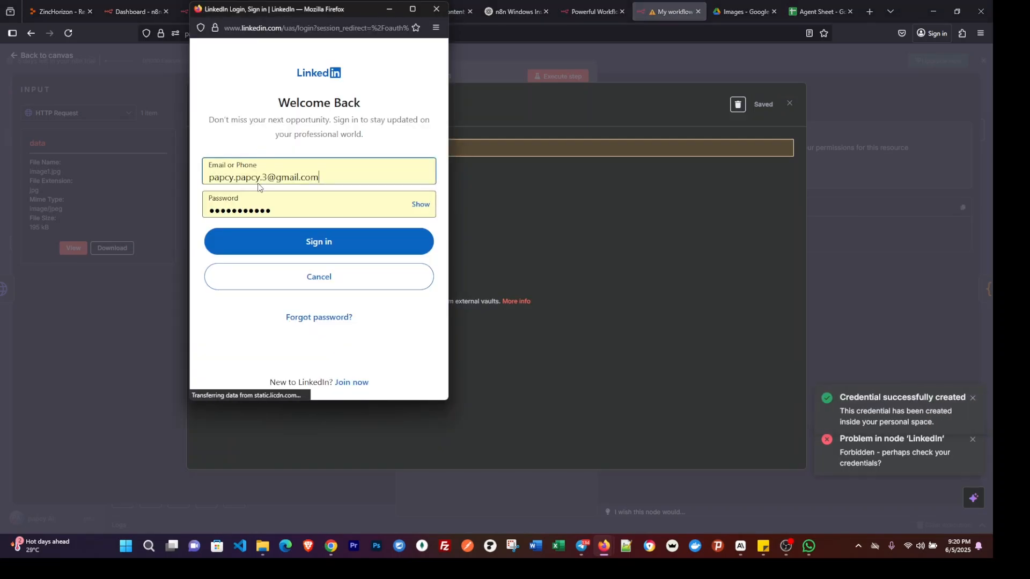
pyautogui.click(310, 237)
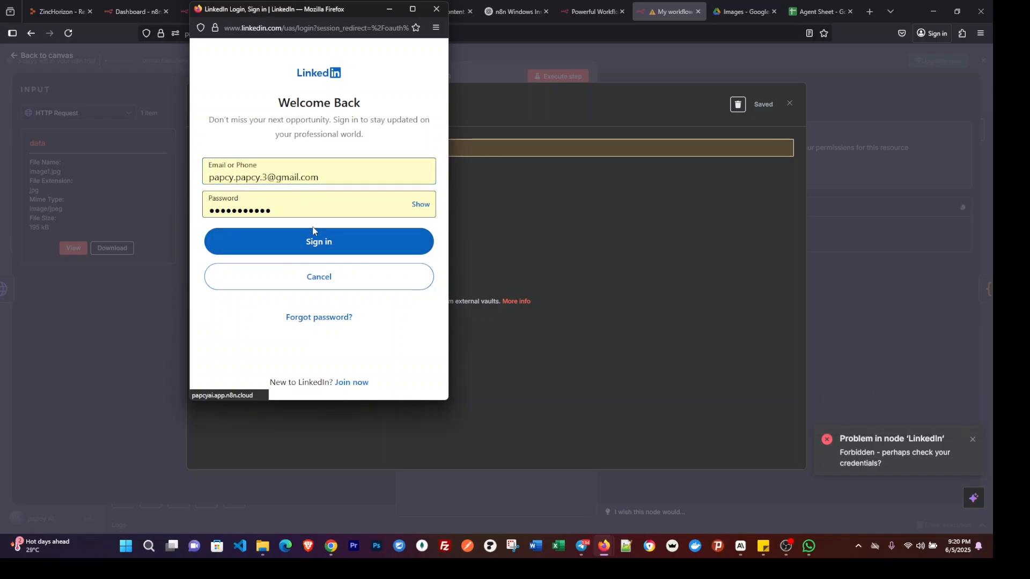
pyautogui.click(434, 9)
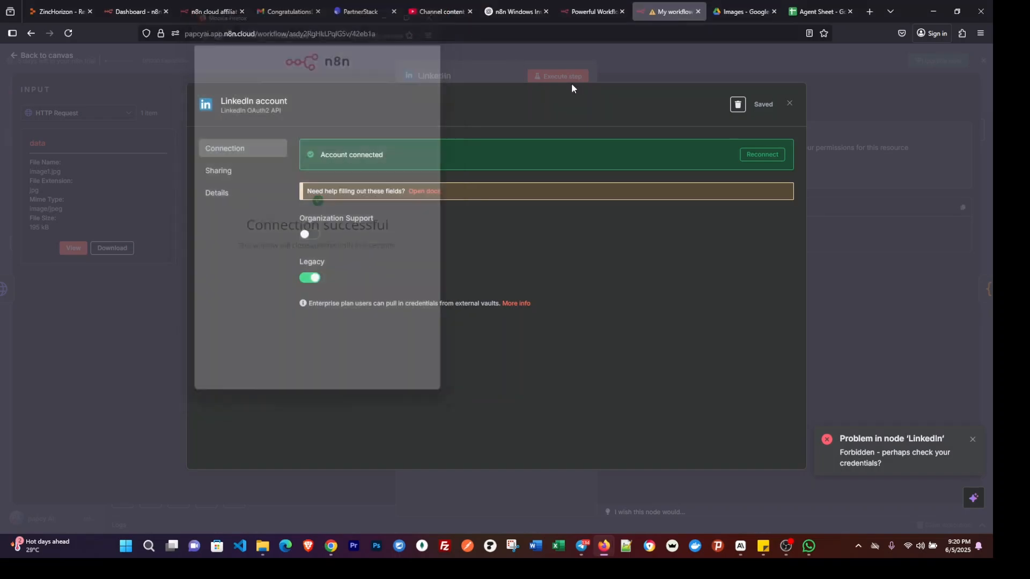
pyautogui.click(789, 103)
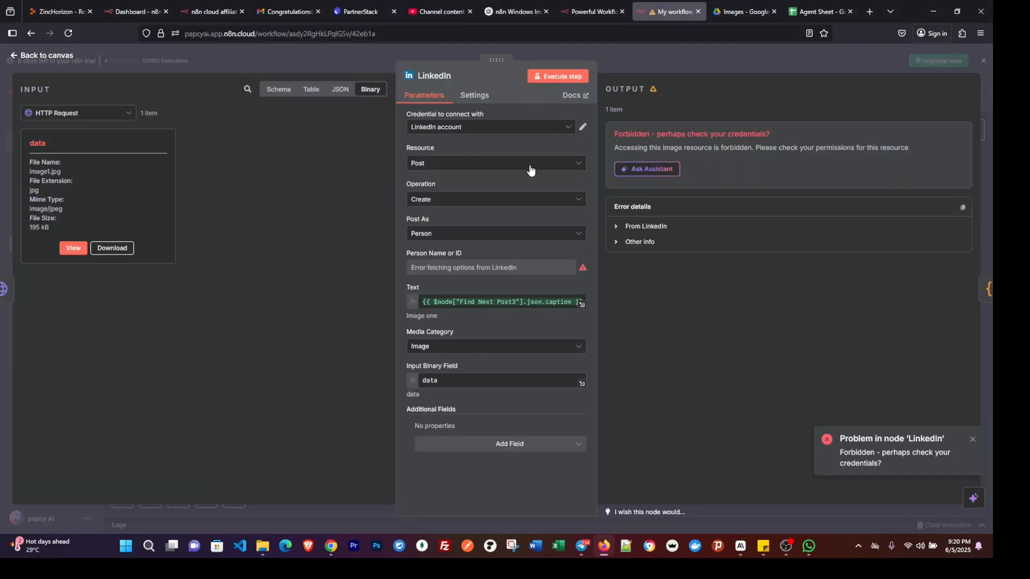
# Select the LinkedIn account credential in the node and choose the account holder as the person to post as.
pyautogui.click(467, 128)
pyautogui.click(456, 155)
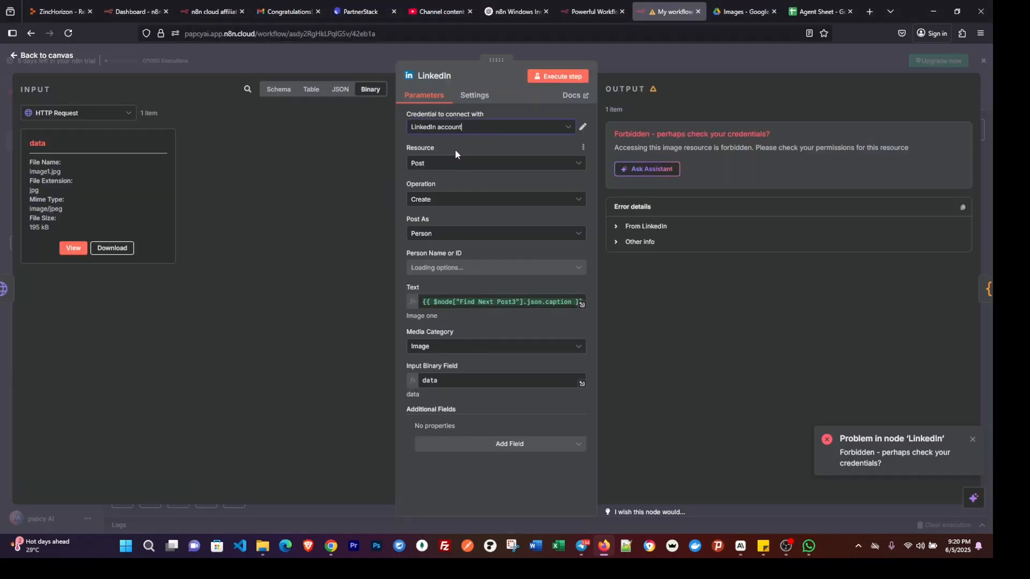
pyautogui.click(458, 269)
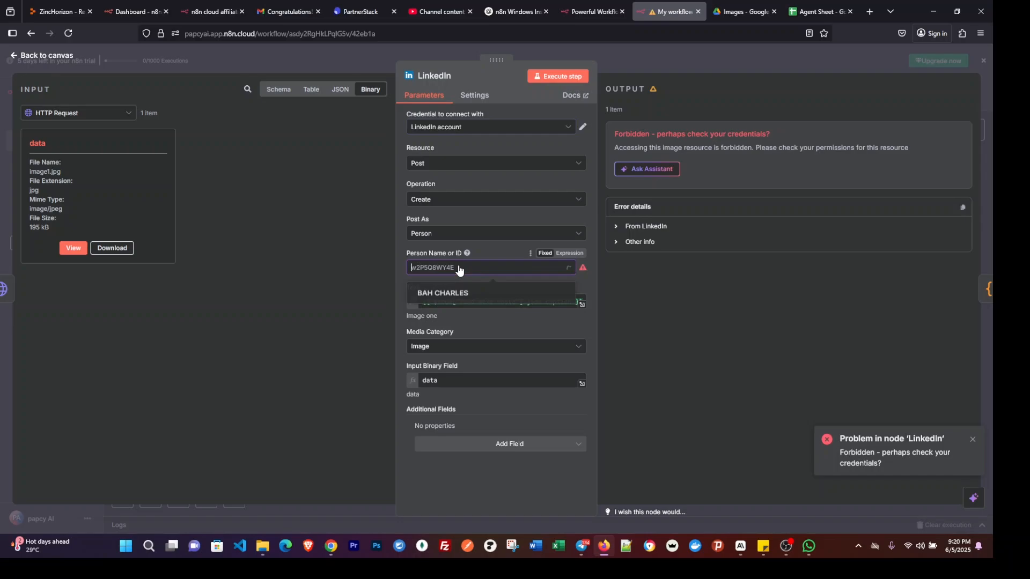
pyautogui.click(463, 297)
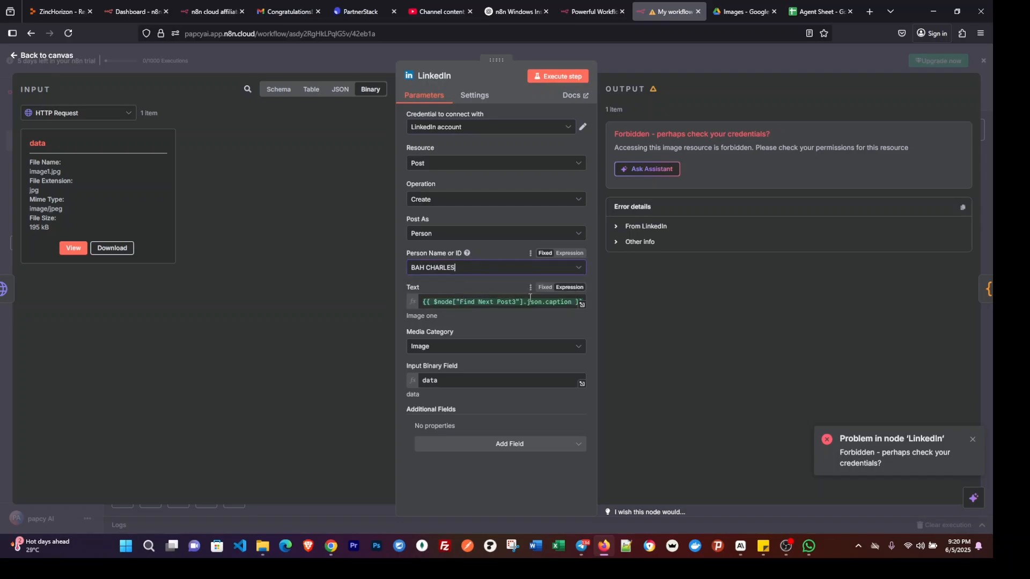
# Close the LinkedIn node, save the workflow and execute it from the Schedule Trigger.
pyautogui.click(640, 53)
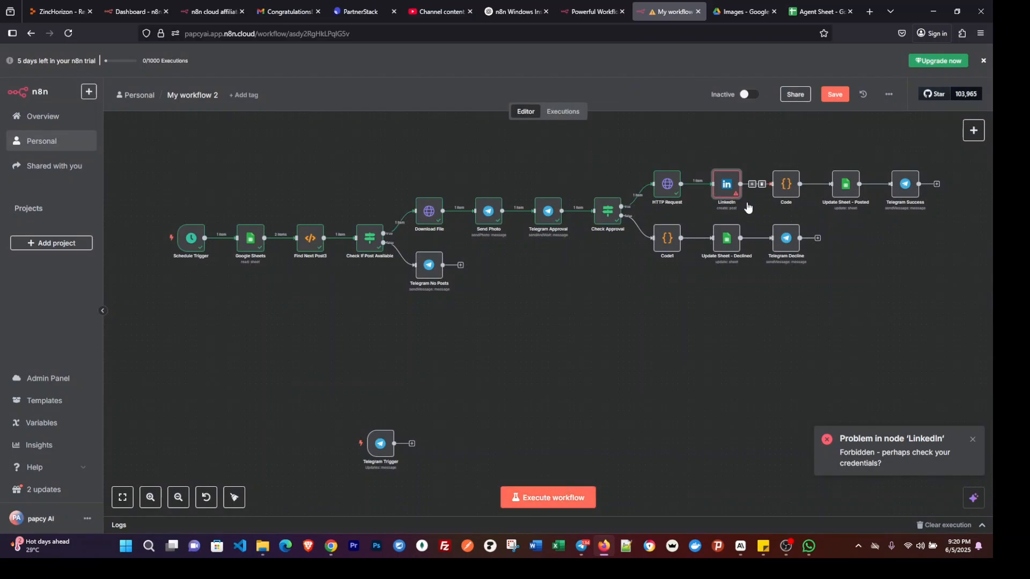
pyautogui.click(835, 95)
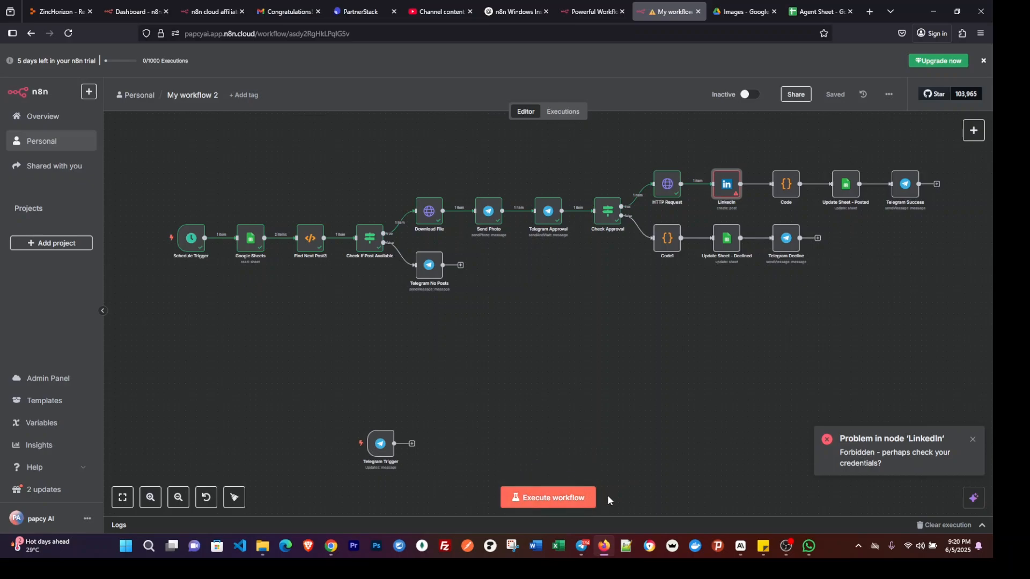
pyautogui.moveTo(154, 244)
pyautogui.click(151, 240)
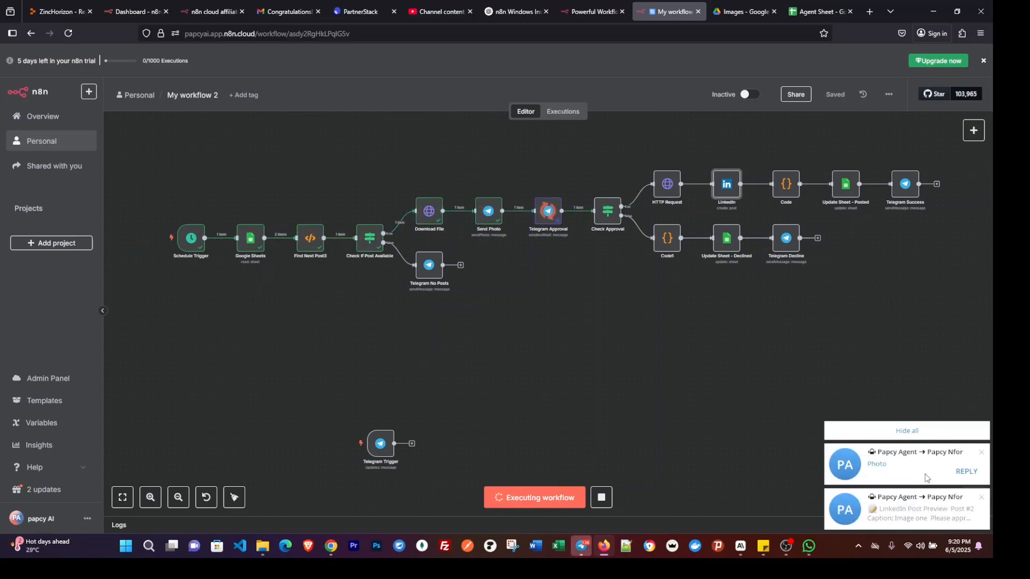
# Open the Telegram preview of the "Image one" post, approve it through the confirmation link, and return to the n8n workflow.
pyautogui.click(924, 474)
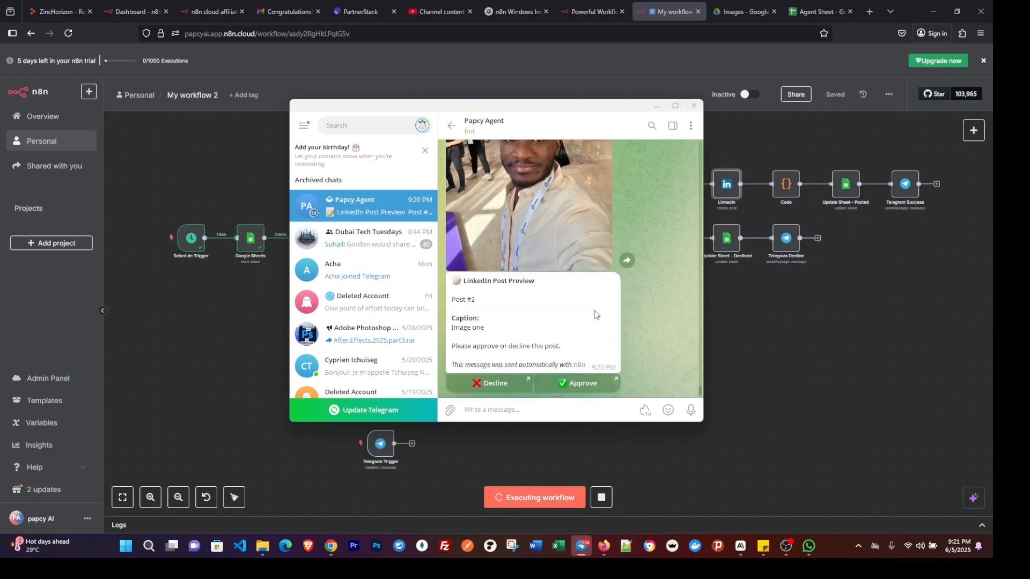
pyautogui.scroll(2, 538, 277)
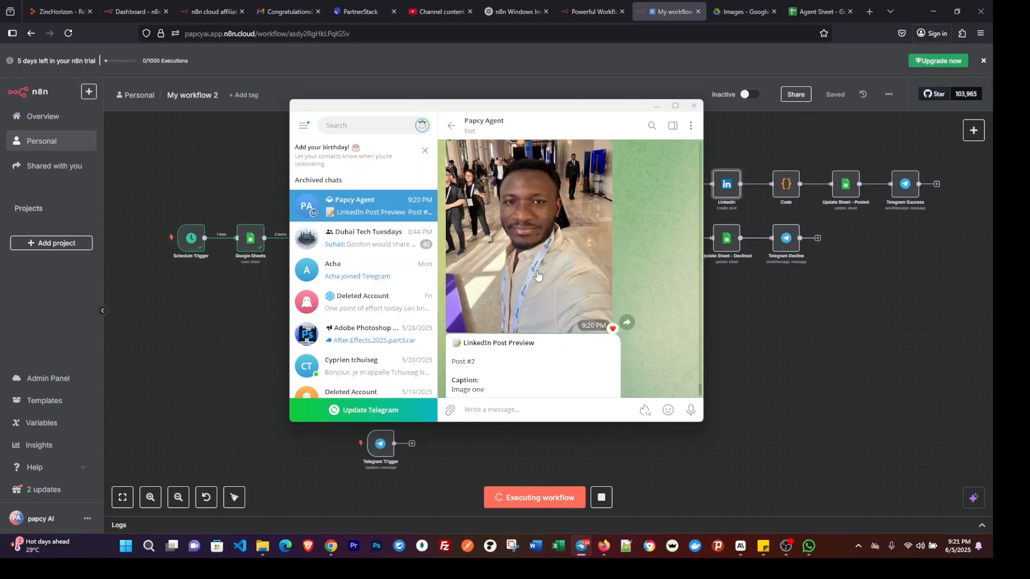
pyautogui.scroll(-2, 537, 276)
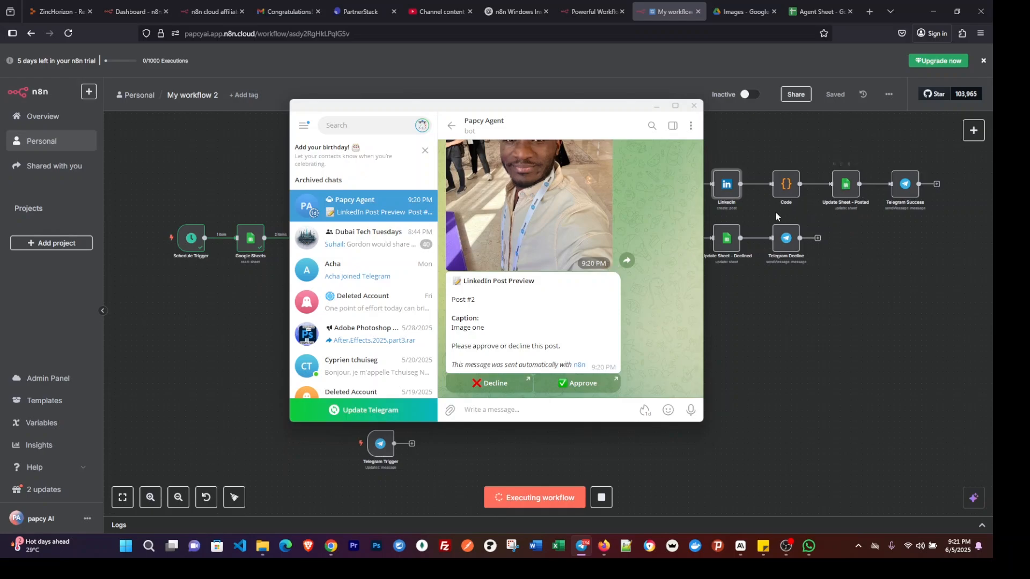
pyautogui.click(576, 384)
pyautogui.click(560, 302)
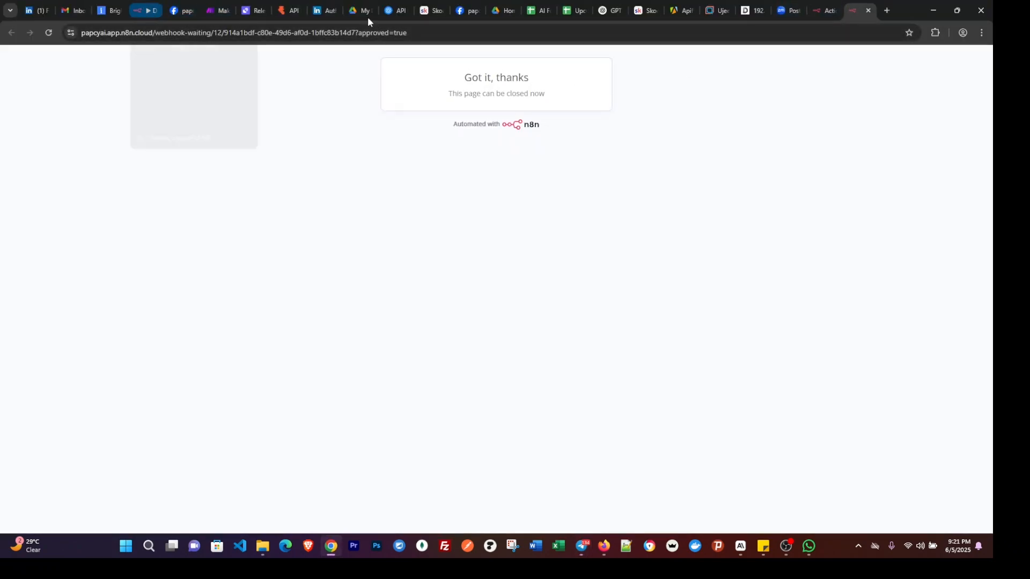
pyautogui.click(606, 546)
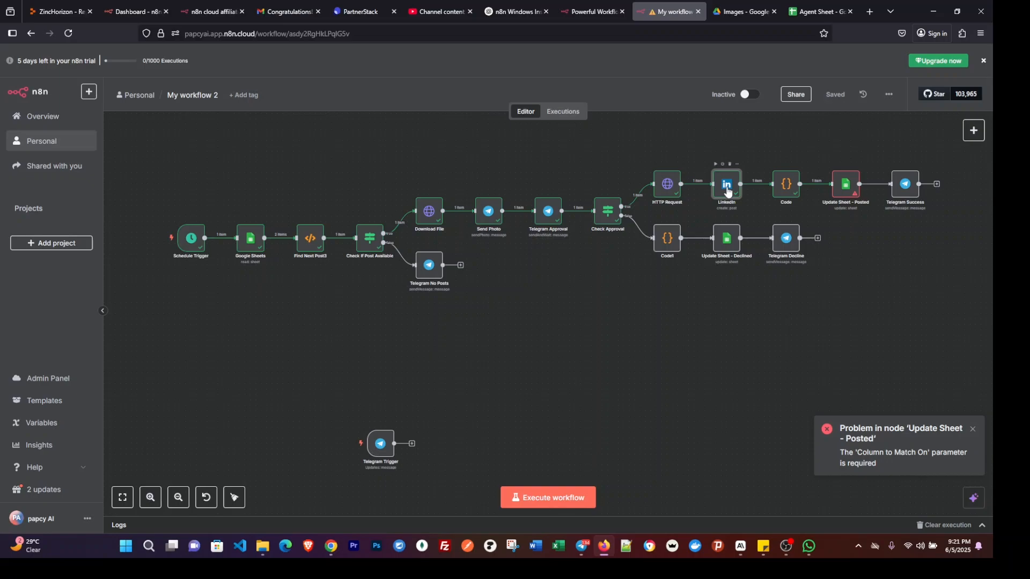
# In the Update Sheet - Posted node, match on column NUMBER, set Data Mode to Auto-Map Input Data to Columns, and execute the step.
pyautogui.doubleClick(850, 191)
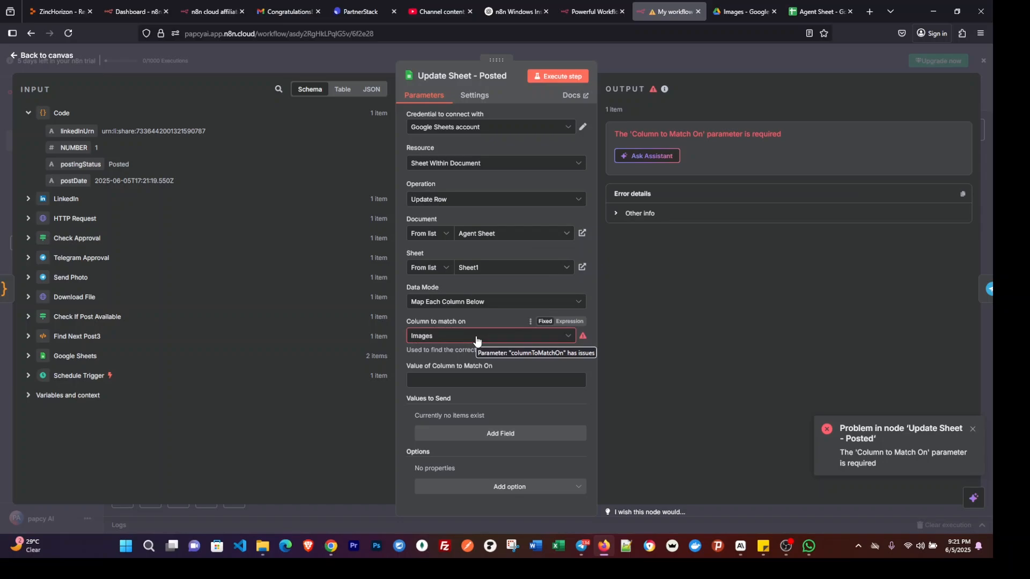
pyautogui.click(476, 337)
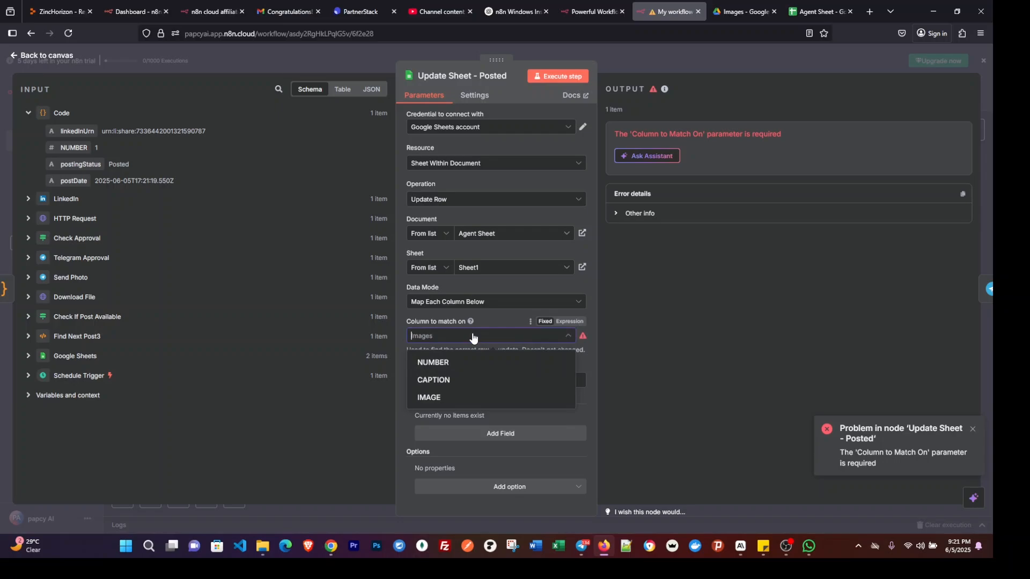
pyautogui.click(451, 363)
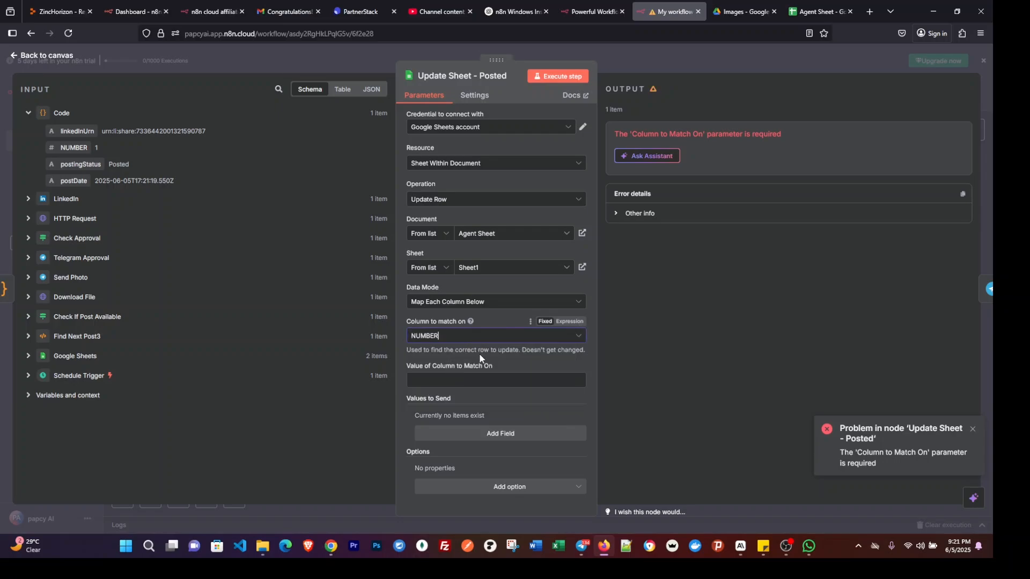
pyautogui.click(488, 304)
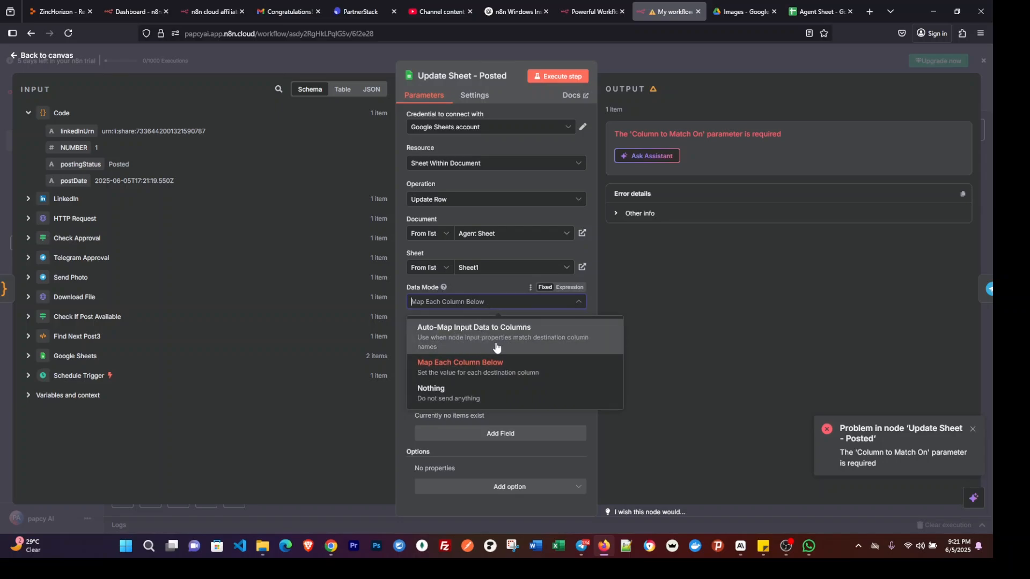
pyautogui.click(472, 340)
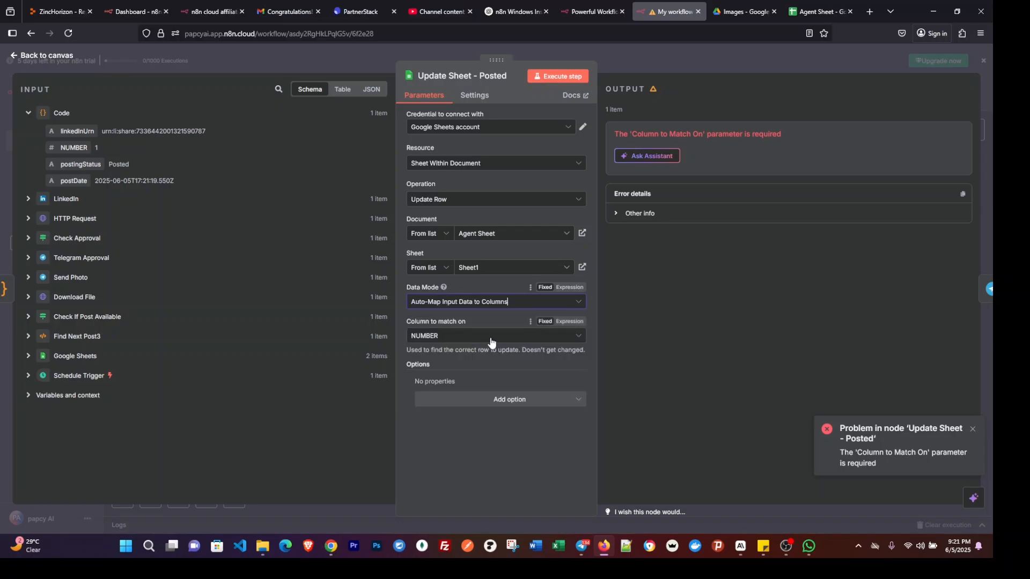
pyautogui.click(560, 79)
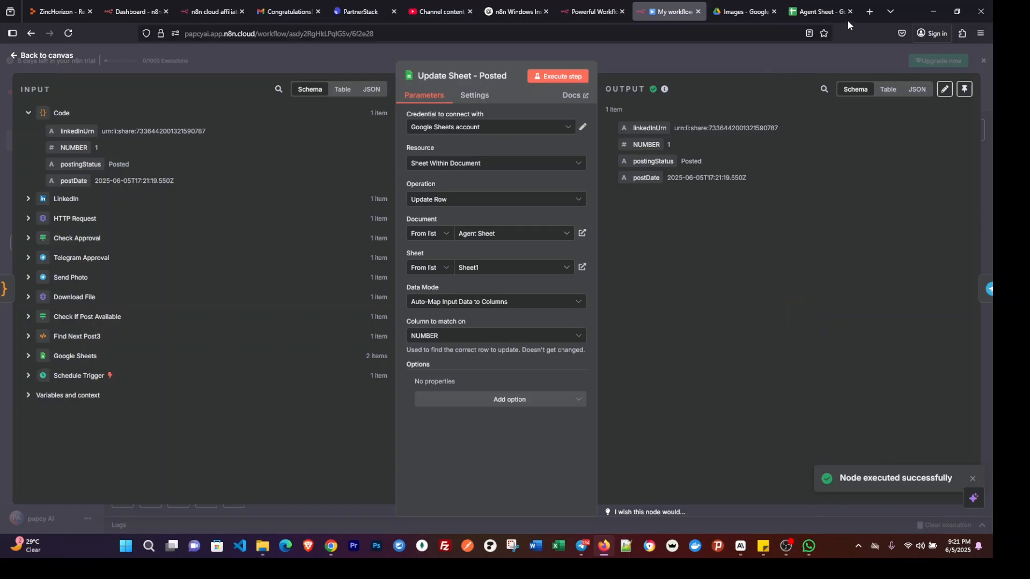
# Switch to Agent Sheet, widen the IMAGE and postingStatus columns, and select the first post's status cell.
pyautogui.click(816, 12)
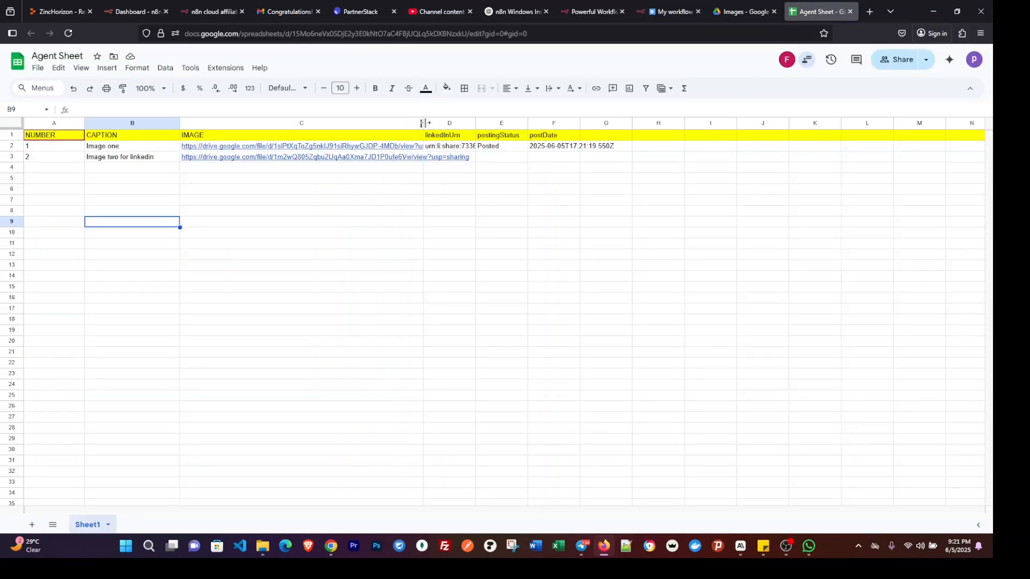
pyautogui.moveTo(423, 122); pyautogui.dragTo(493, 122)
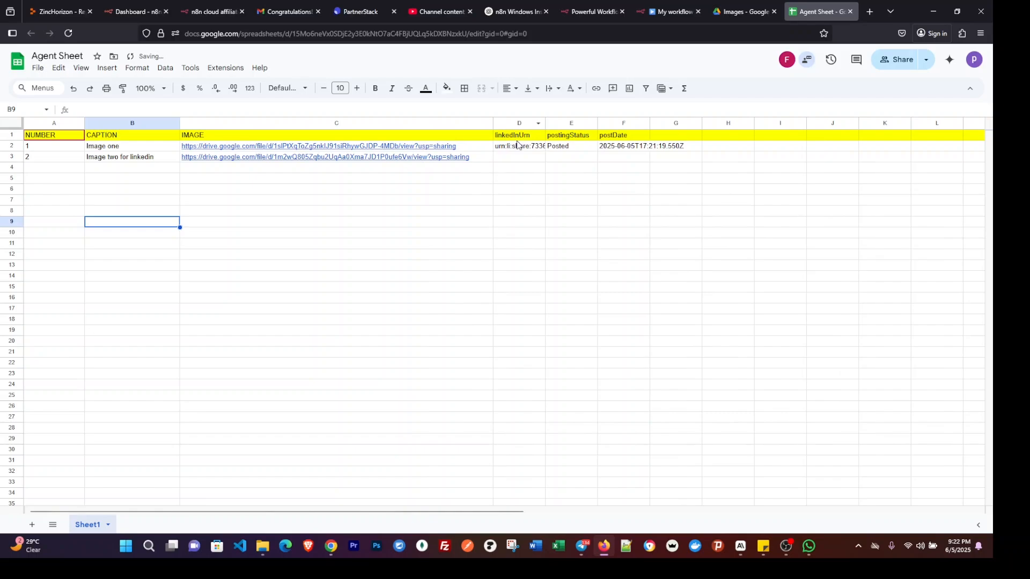
pyautogui.moveTo(597, 122); pyautogui.dragTo(641, 122)
pyautogui.click(574, 147)
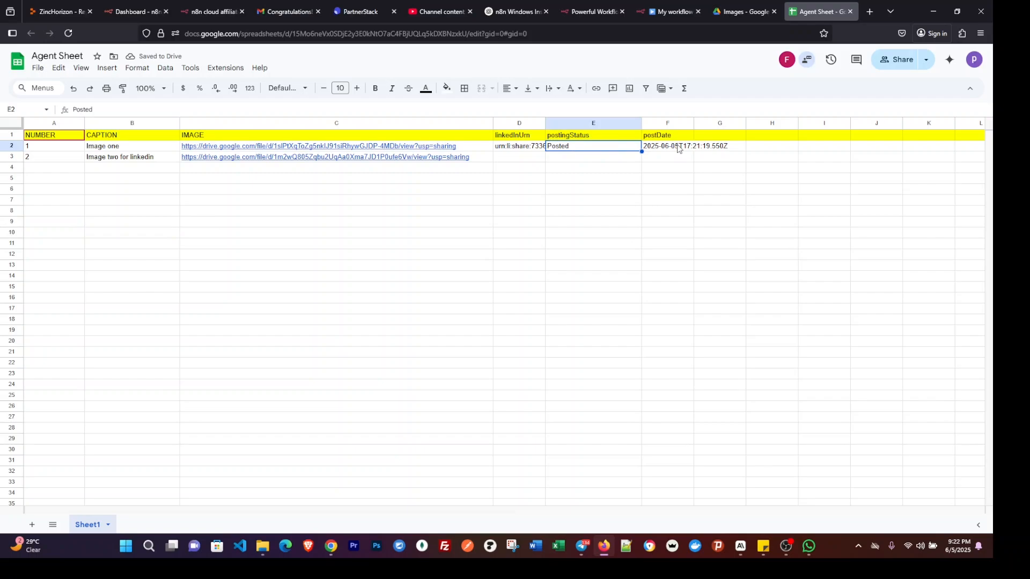
# Open LinkedIn in a new browser tab and check the newest post in the own profile's Activity section.
pyautogui.click(674, 13)
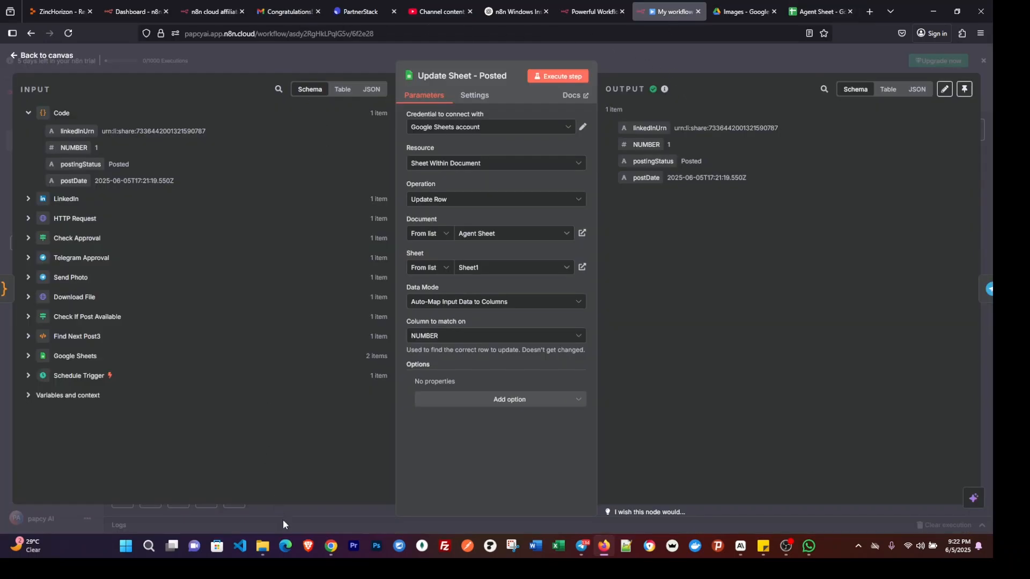
pyautogui.click(869, 12)
pyautogui.write('Linkedin.com/')
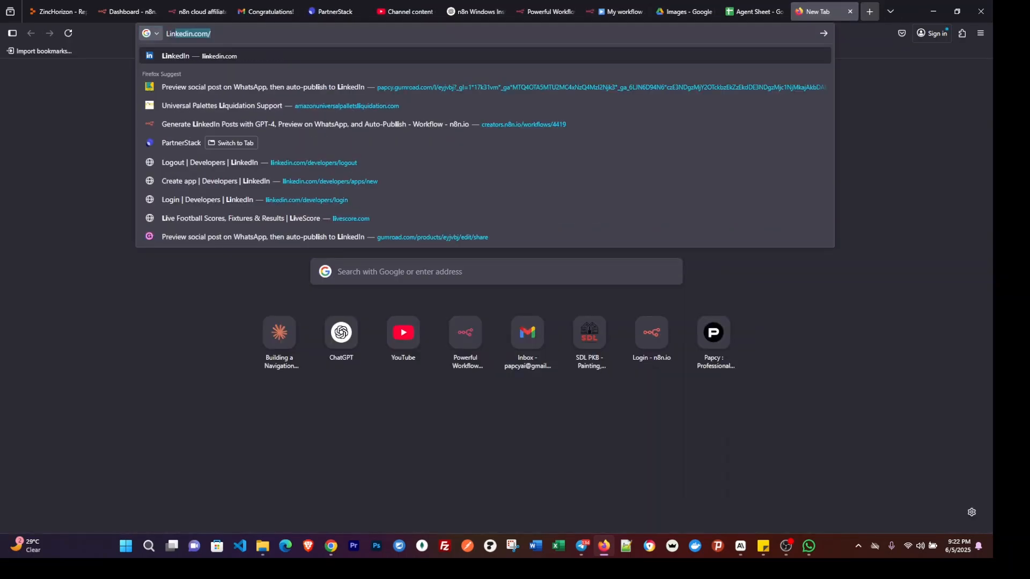
pyautogui.press('Return')
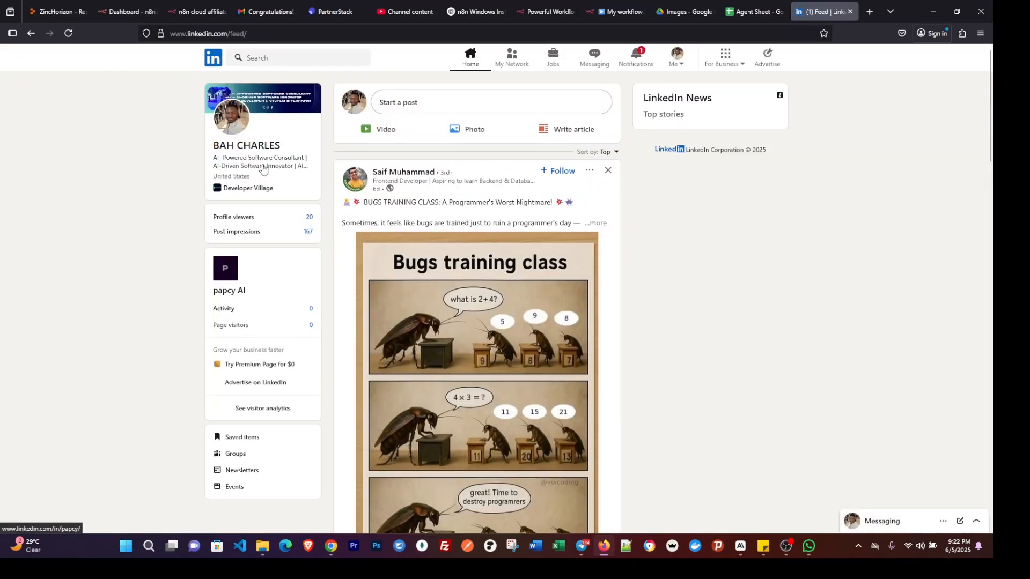
pyautogui.click(287, 152)
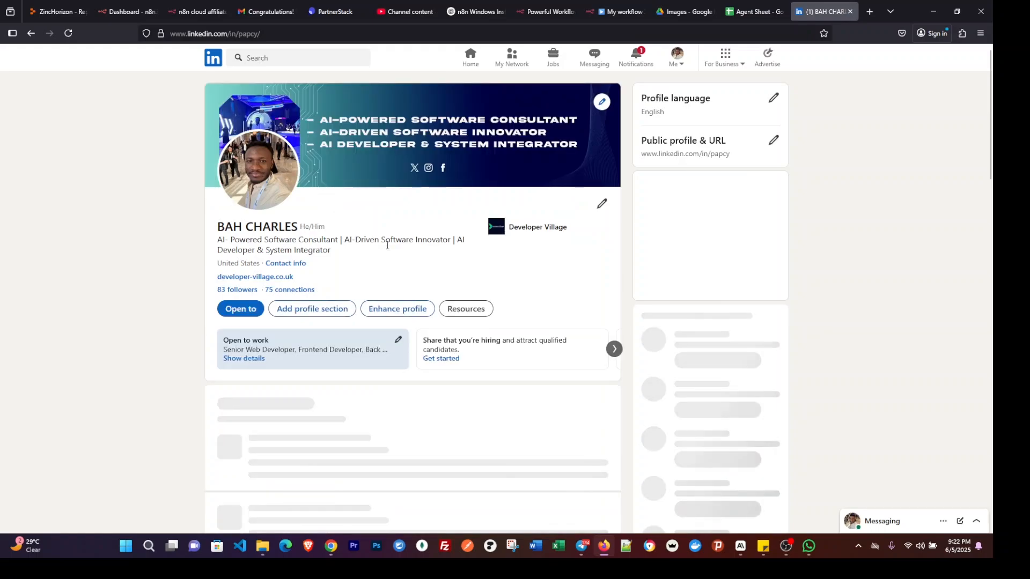
pyautogui.scroll(-10, 391, 252)
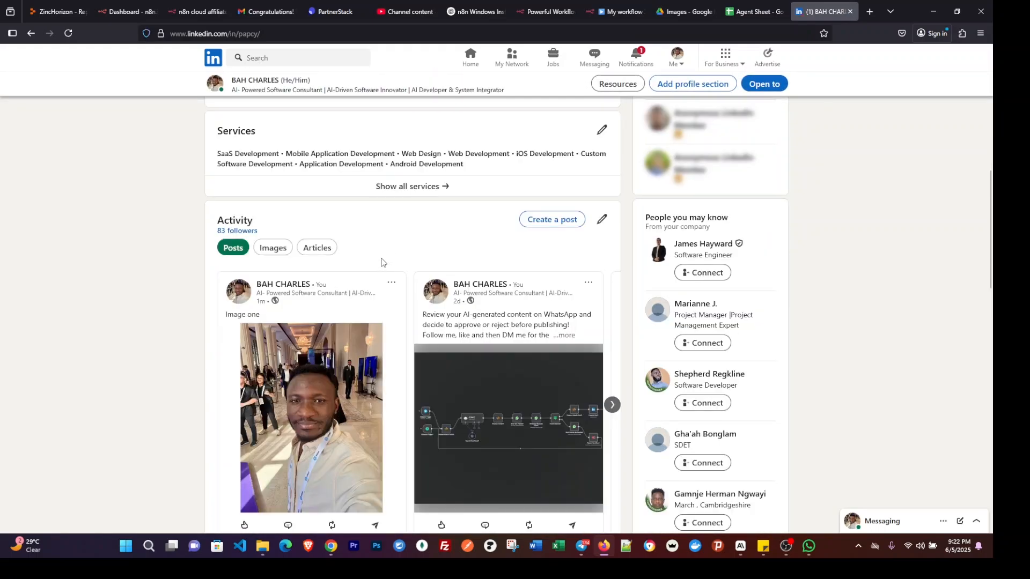
pyautogui.scroll(-2, 392, 255)
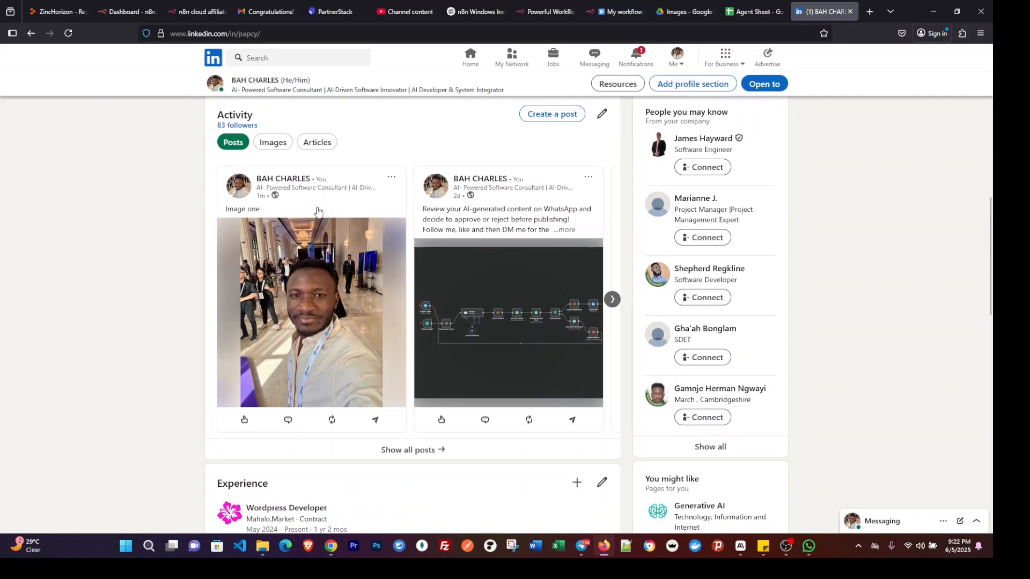
pyautogui.click(391, 177)
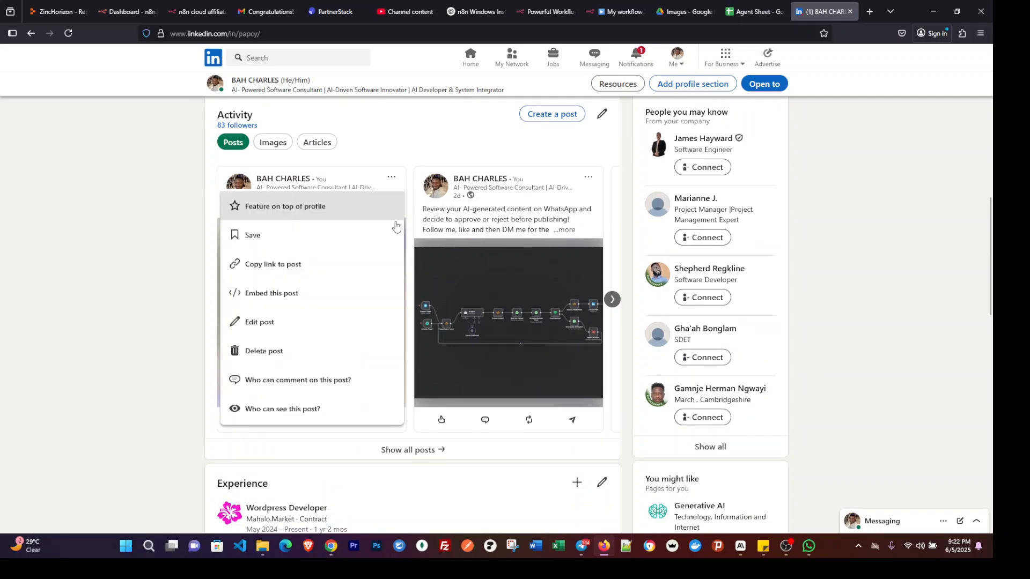
pyautogui.click(282, 326)
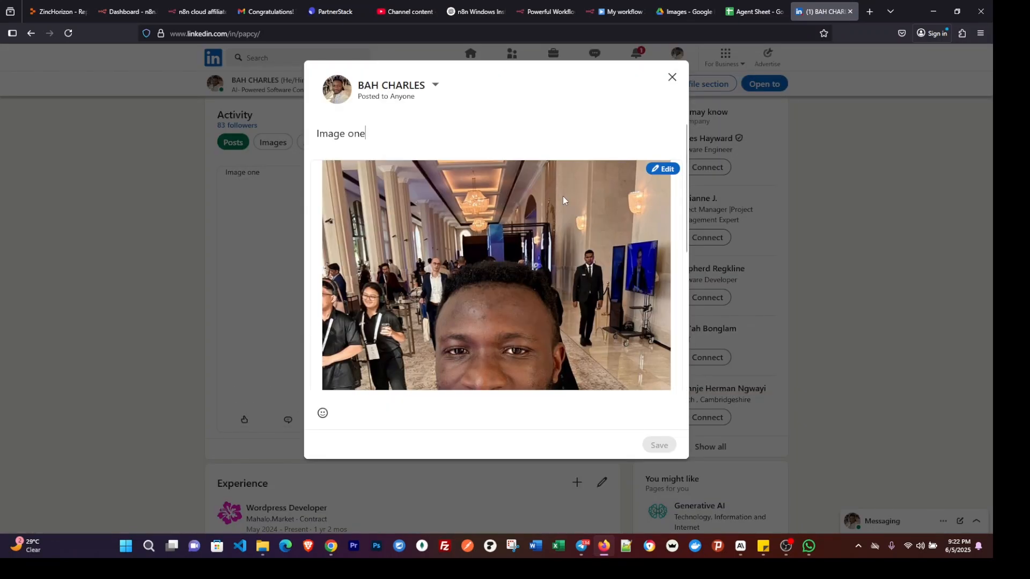
pyautogui.click(671, 76)
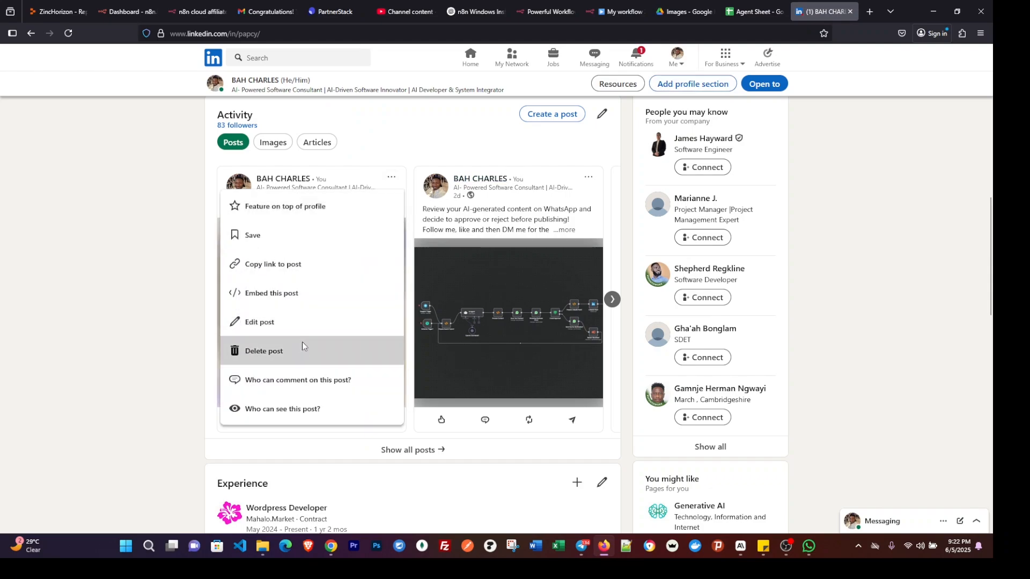
# Delete the "Image one" post from the LinkedIn profile and confirm the deletion.
pyautogui.click(306, 349)
pyautogui.click(554, 132)
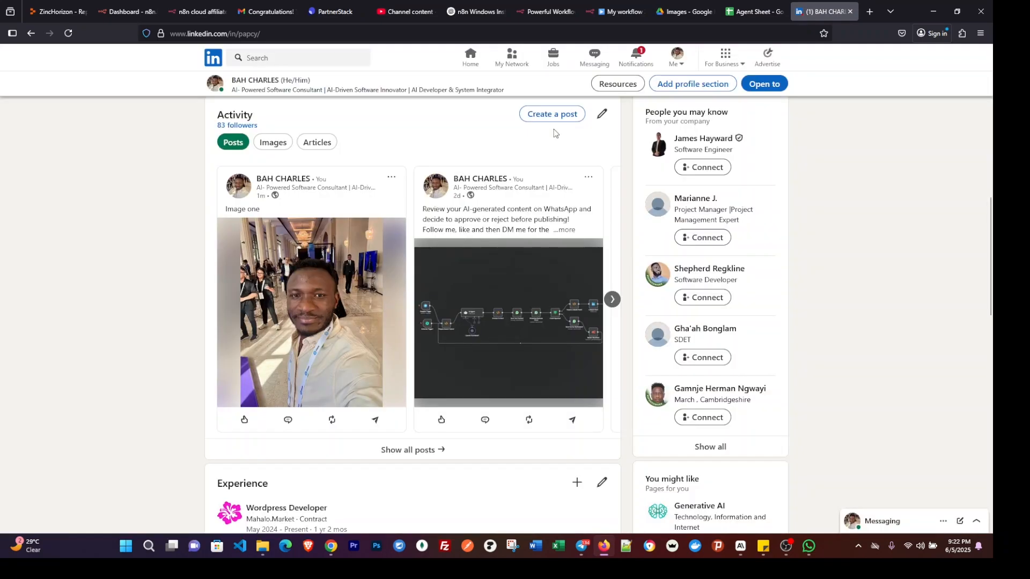
pyautogui.scroll(7, 445, 234)
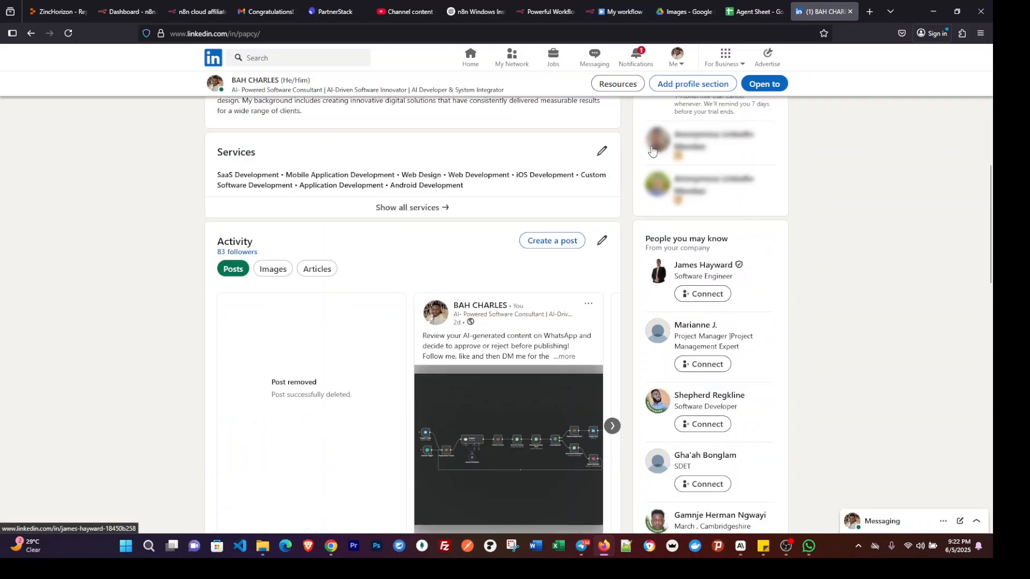
# Review the post rows in Agent Sheet, then go back to the n8n workflow and execute it from the Schedule Trigger.
pyautogui.click(741, 8)
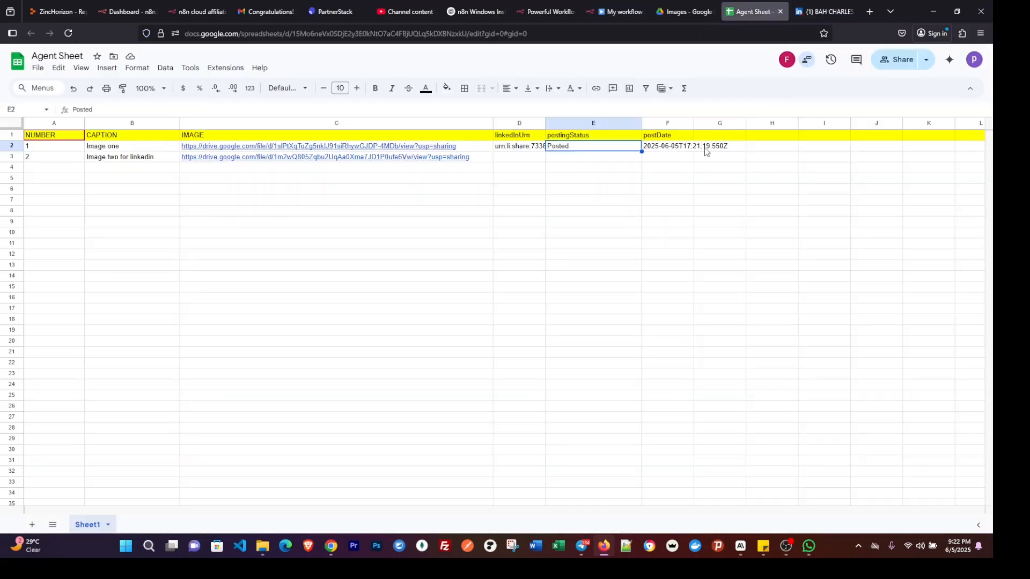
pyautogui.click(357, 261)
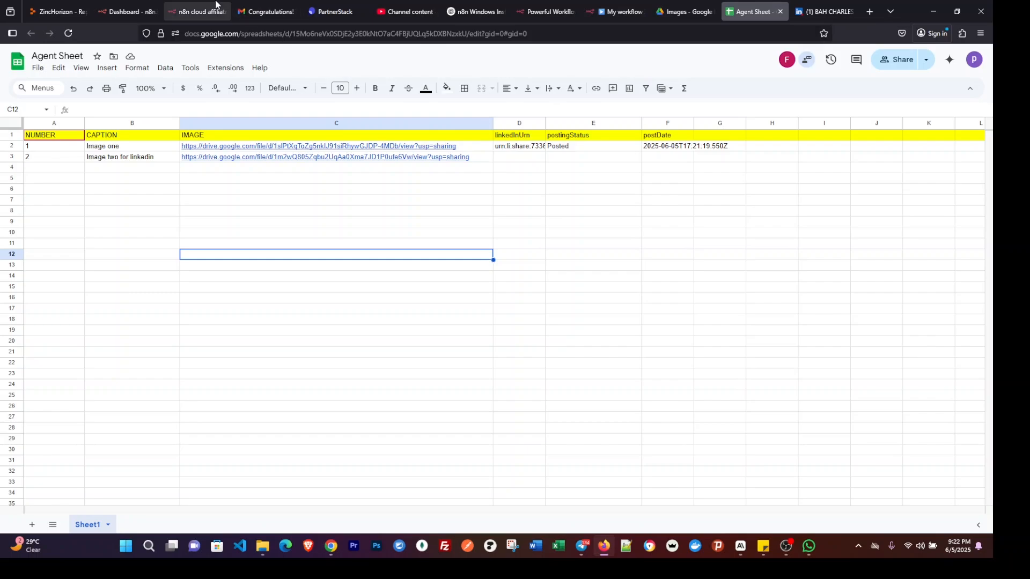
pyautogui.moveTo(198, 9)
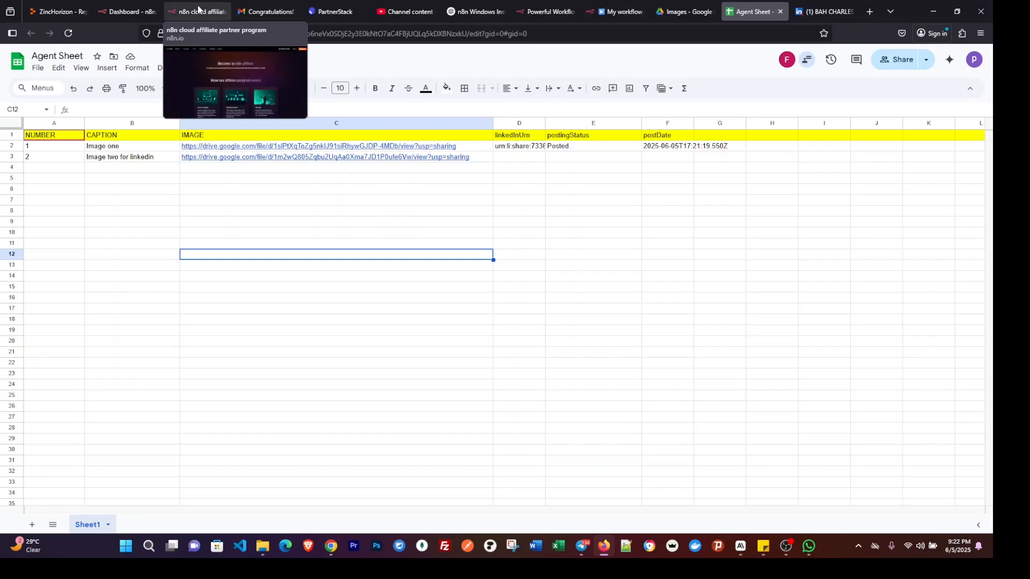
pyautogui.click(620, 12)
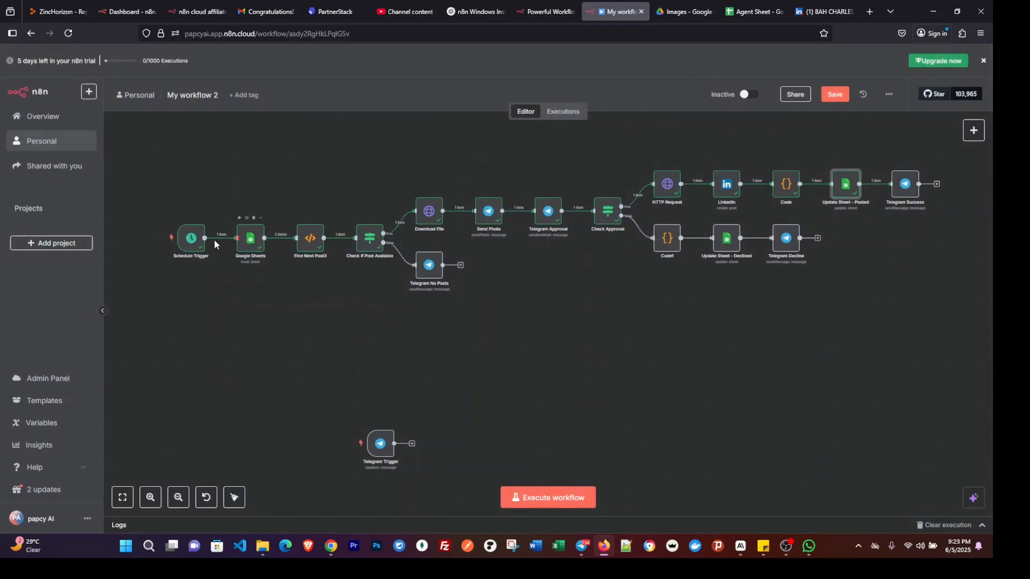
pyautogui.click(148, 239)
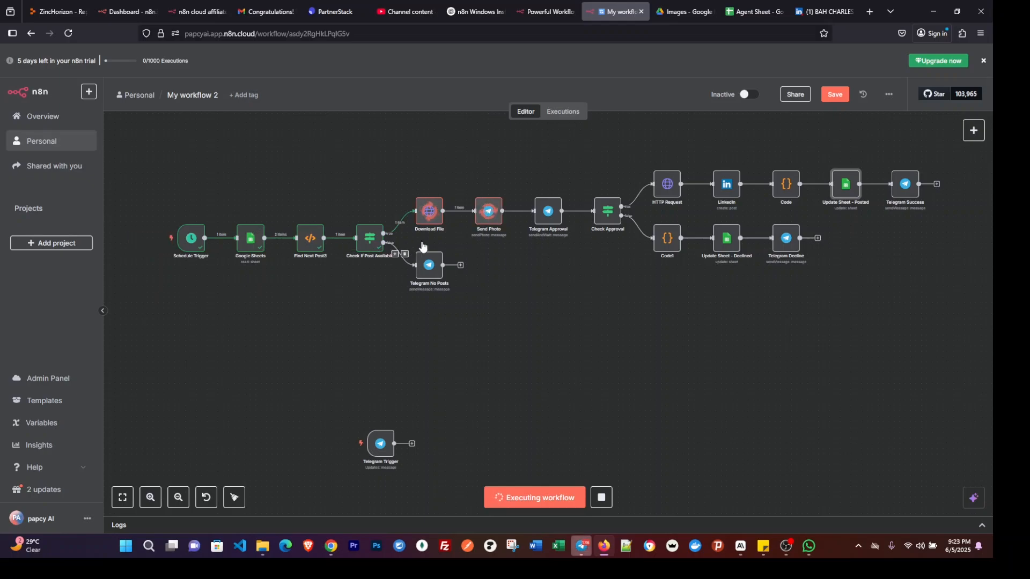
# Open the Telegram preview of the "Image two for linkedin" post, decline it through the confirmation link, and return to the n8n workflow.
pyautogui.click(910, 513)
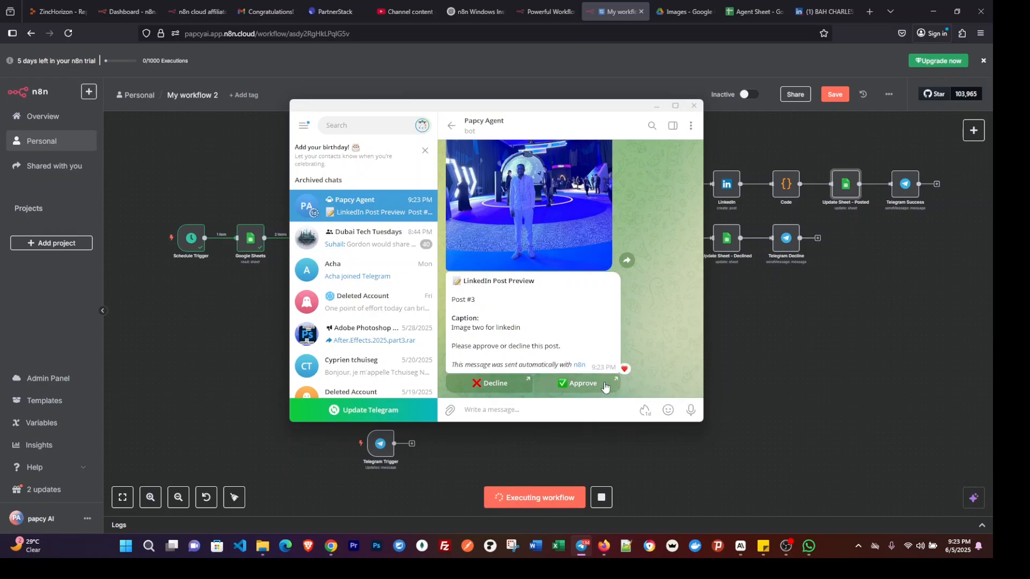
pyautogui.click(493, 385)
pyautogui.click(568, 305)
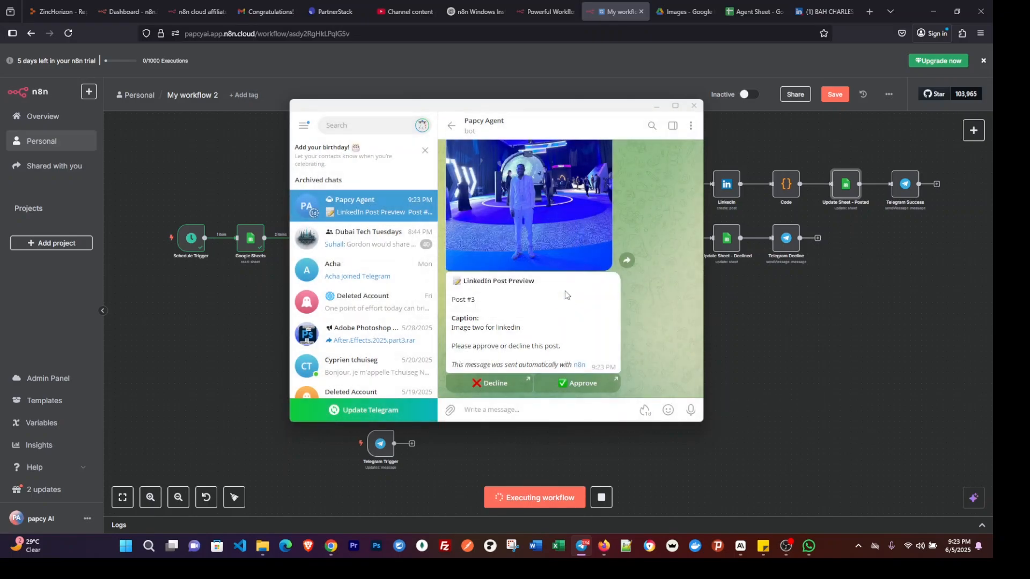
pyautogui.click(934, 11)
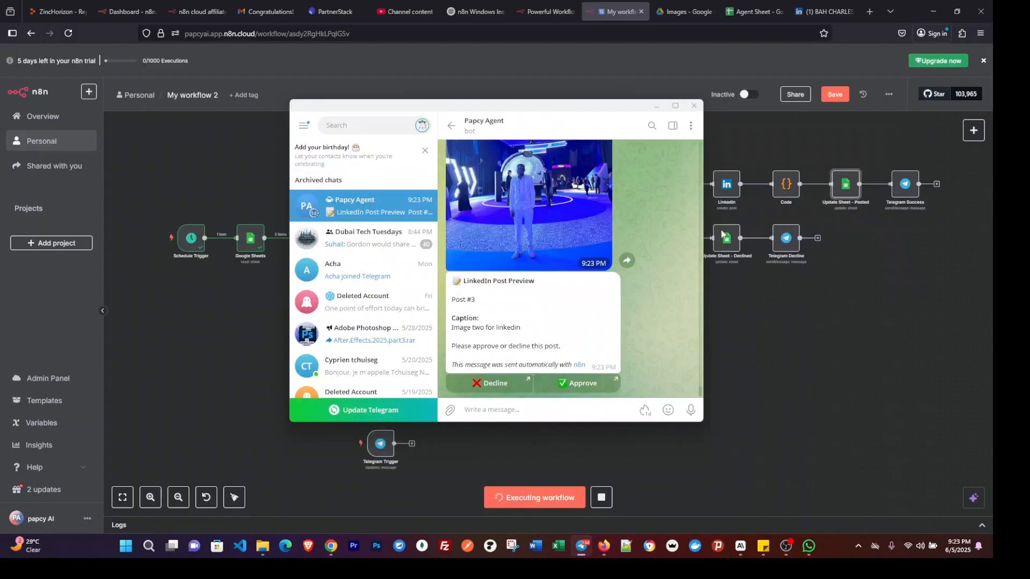
pyautogui.click(773, 317)
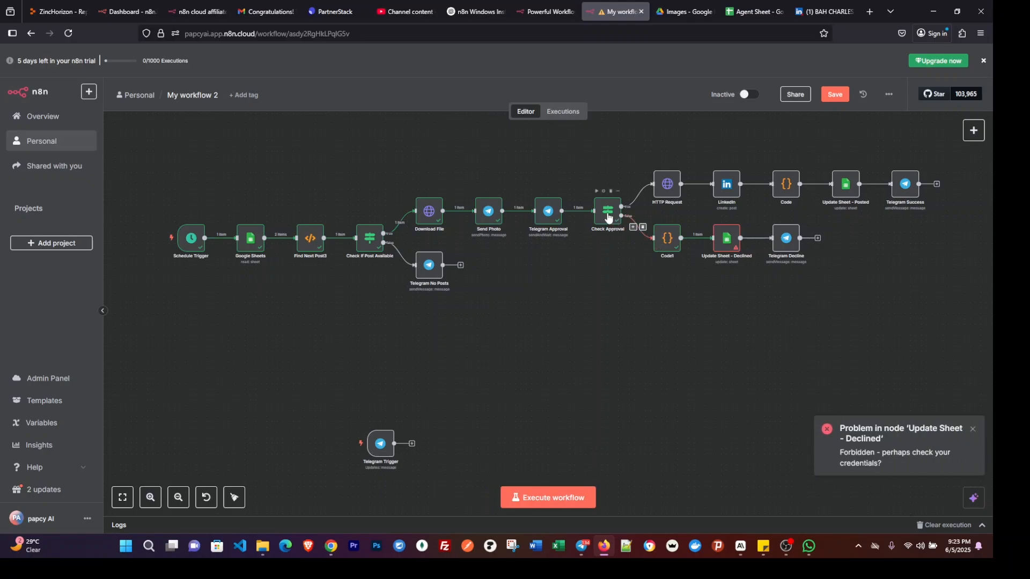
# Open the Update Sheet - Declined node and set its document to Agent Sheet and its sheet to Sheet1.
pyautogui.doubleClick(728, 242)
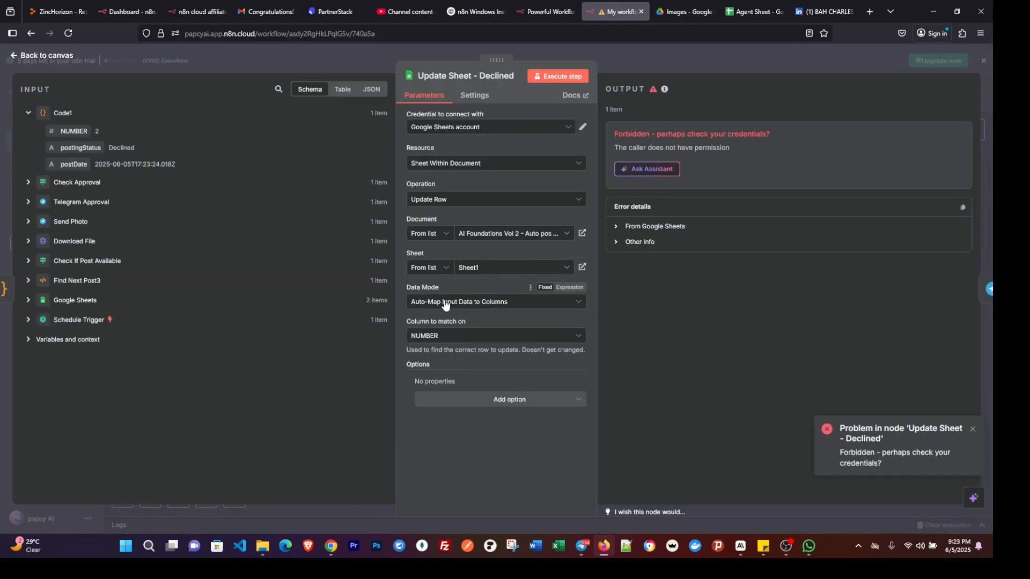
pyautogui.click(489, 235)
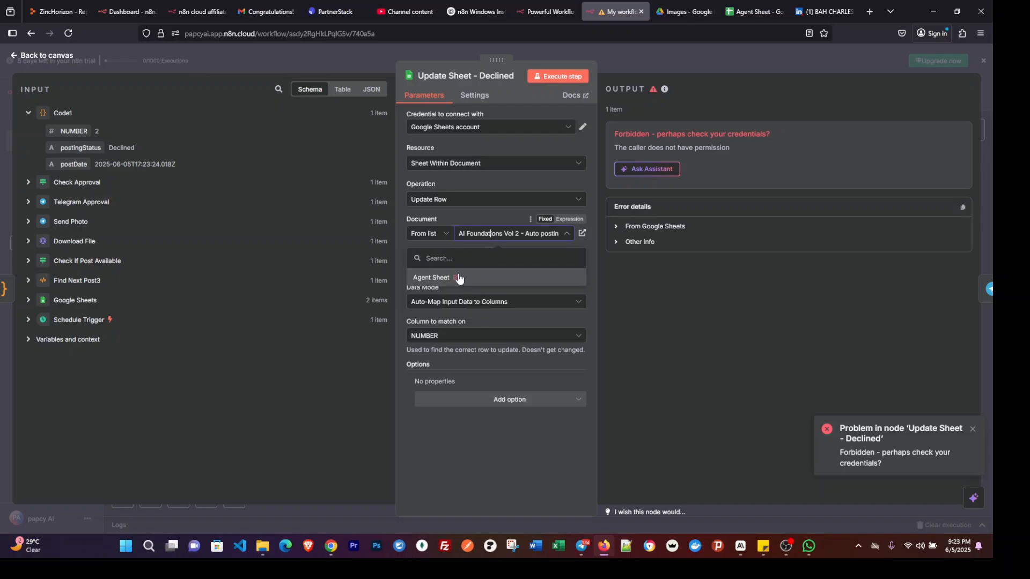
pyautogui.click(484, 277)
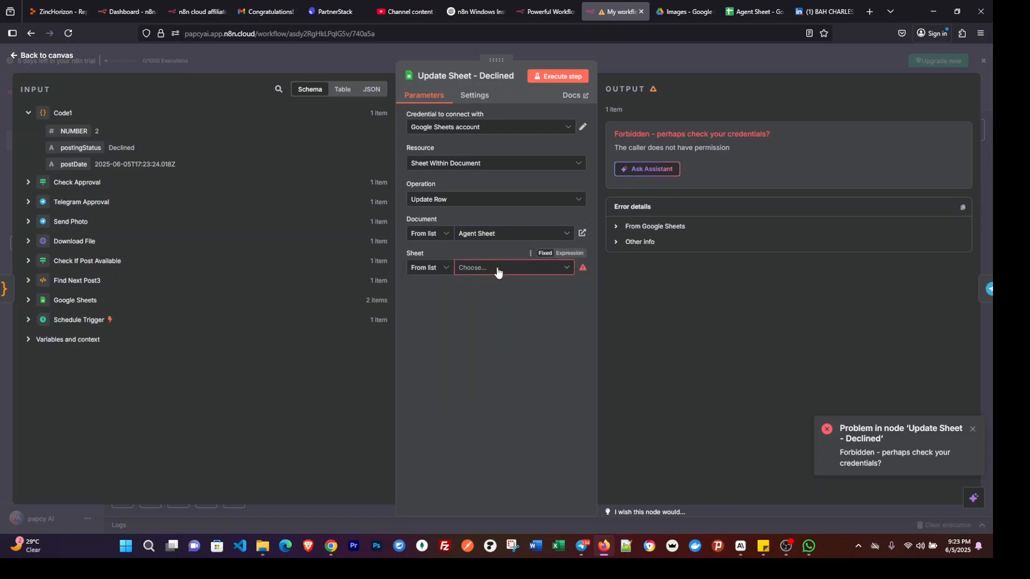
pyautogui.click(486, 268)
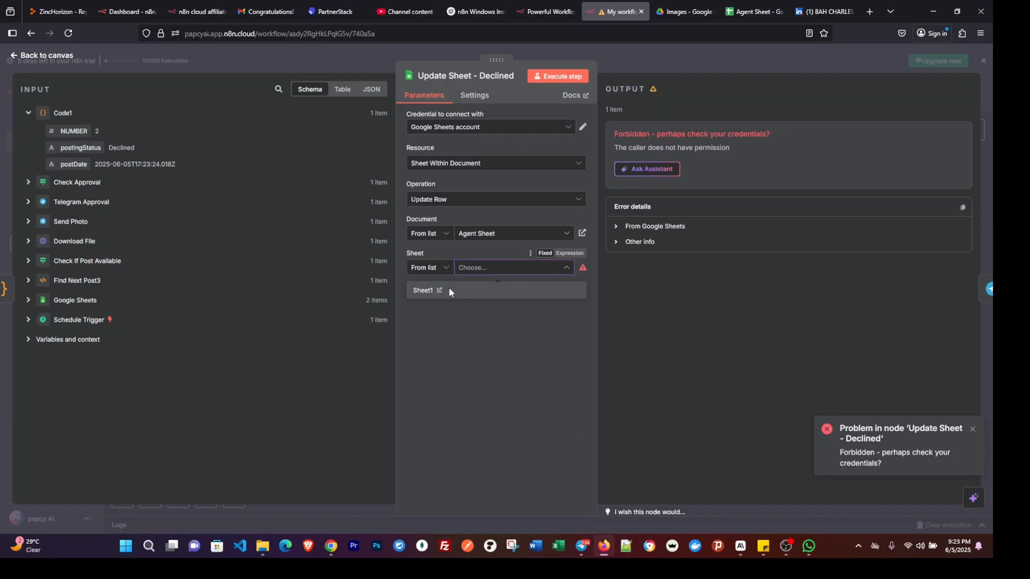
pyautogui.click(449, 289)
# Set the node to Auto-Map Input Data to Columns matching on NUMBER, execute the step and return to the canvas.
pyautogui.click(478, 301)
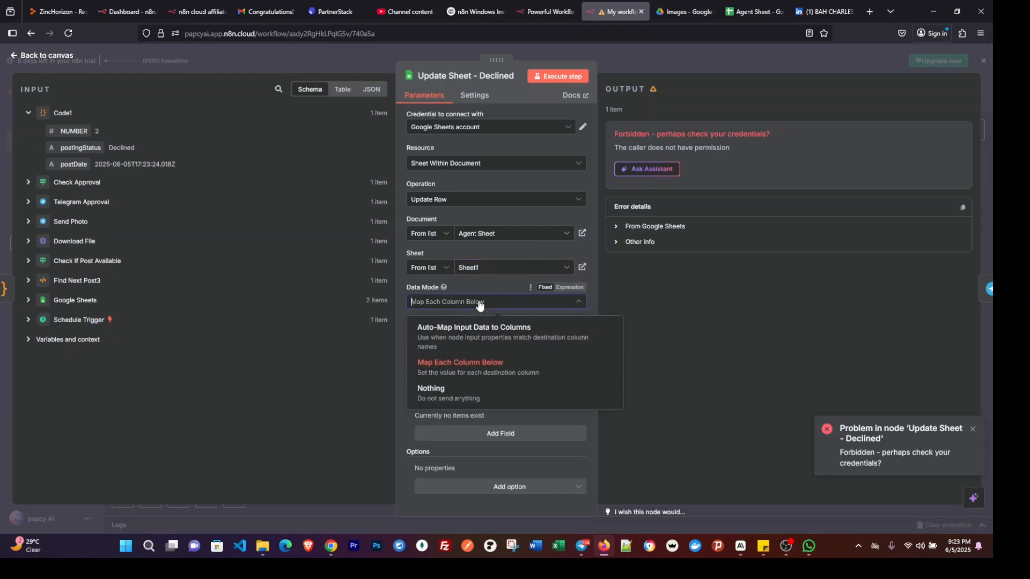
pyautogui.click(465, 331)
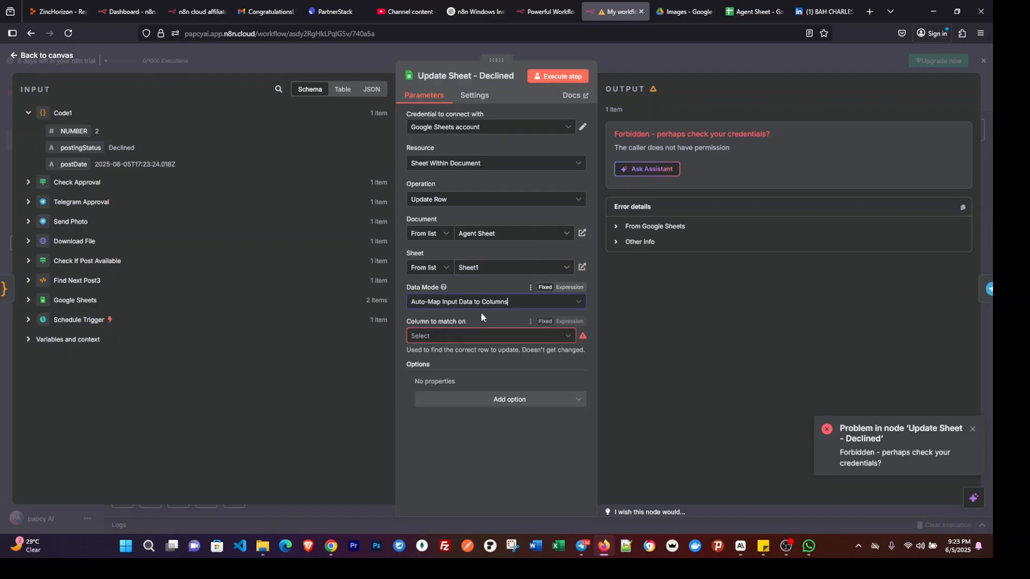
pyautogui.click(455, 336)
pyautogui.click(452, 358)
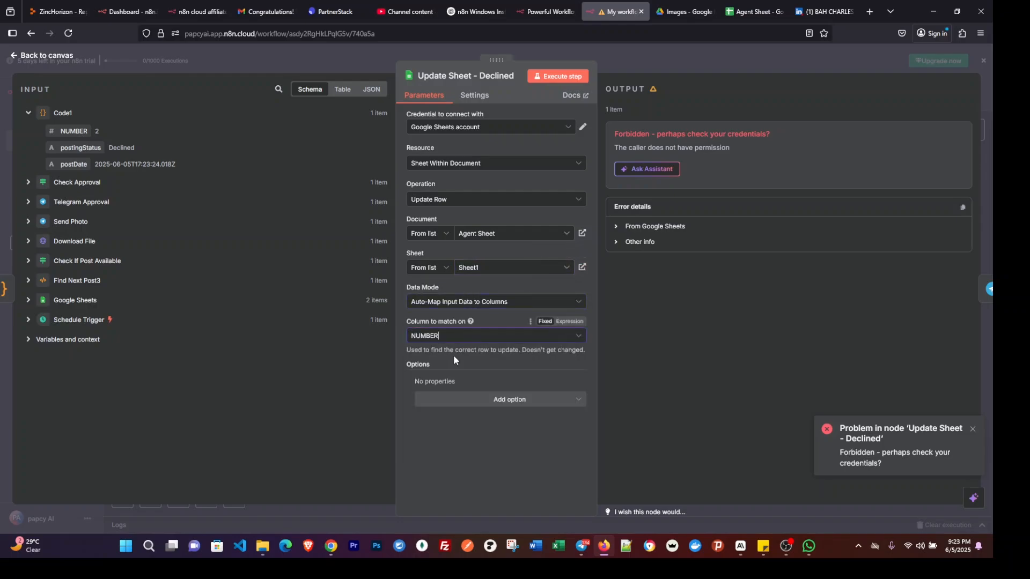
pyautogui.click(570, 80)
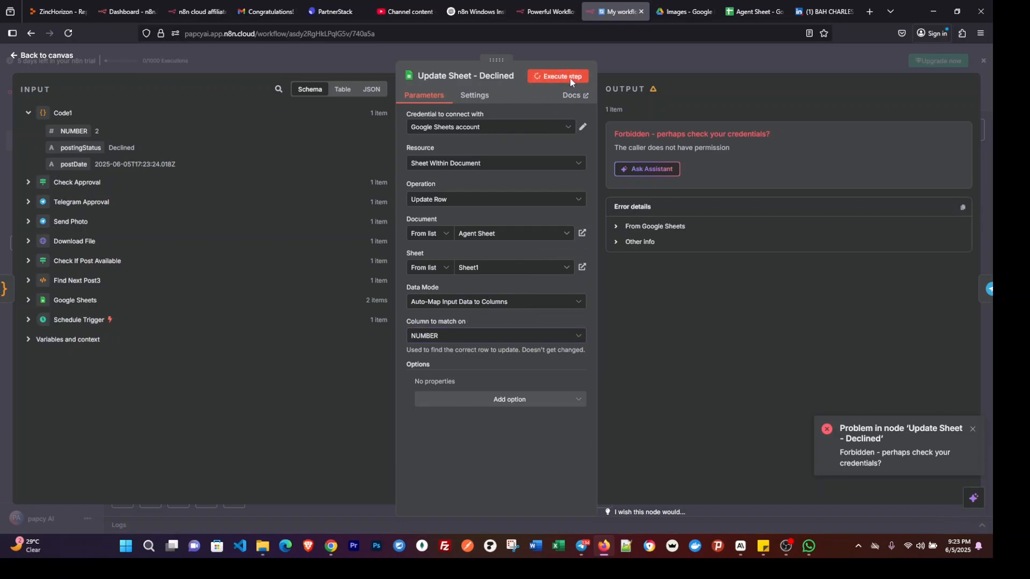
pyautogui.click(704, 56)
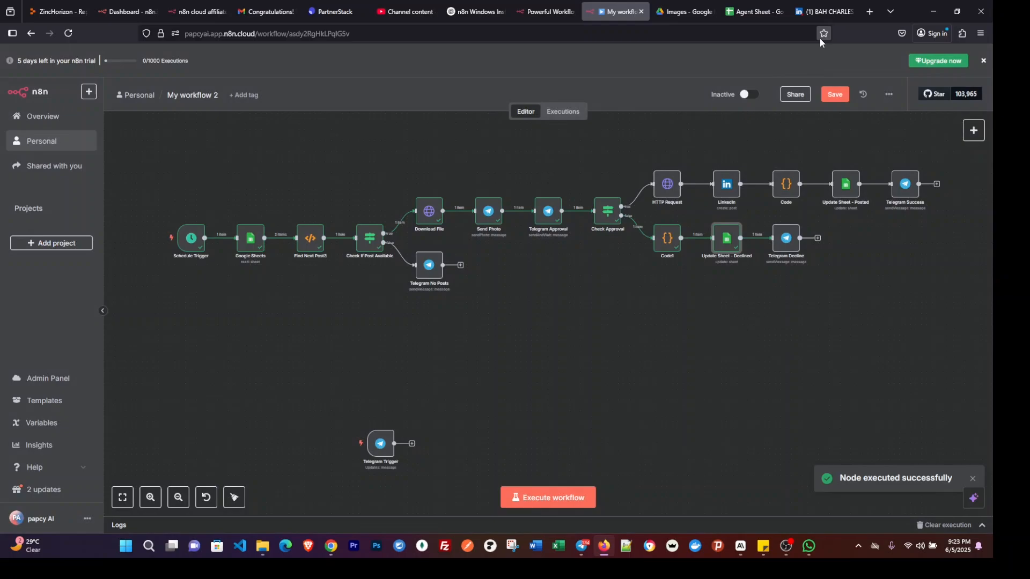
# Check the linkedInUrn, postingStatus and postDate cells of the "Image two for linkedin" row in Agent Sheet, then return to the n8n workflow.
pyautogui.click(744, 11)
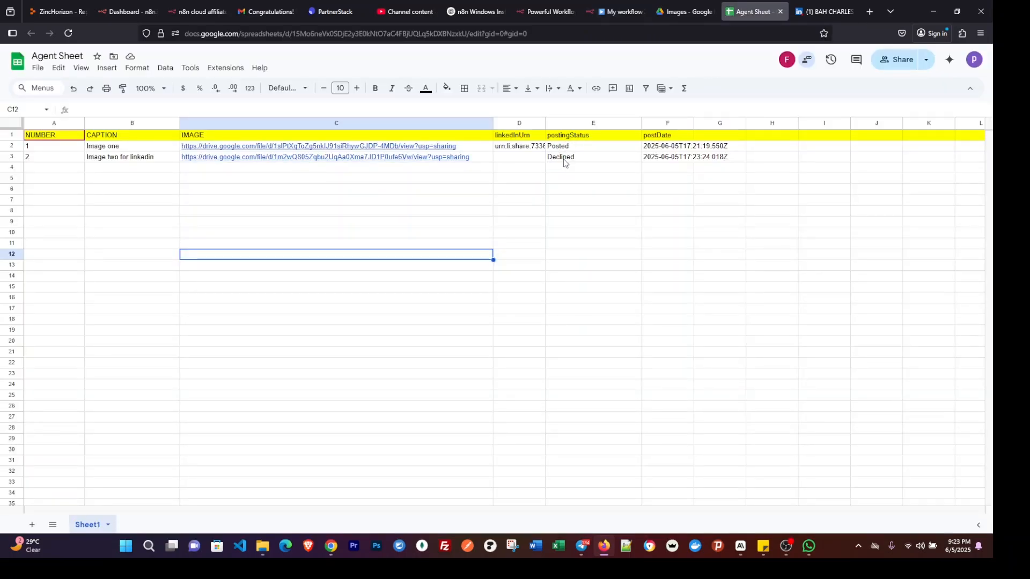
pyautogui.click(510, 159)
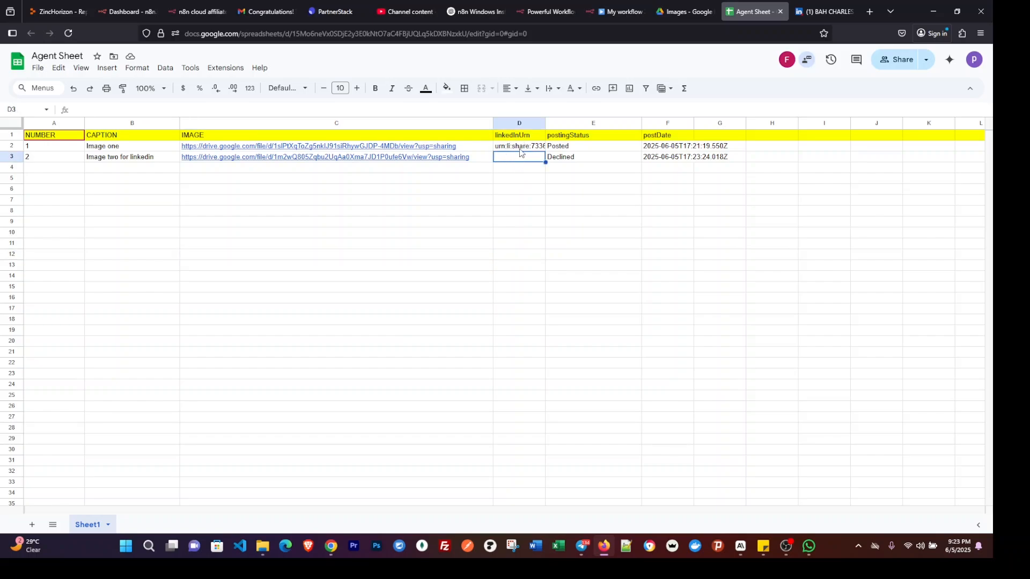
pyautogui.click(585, 162)
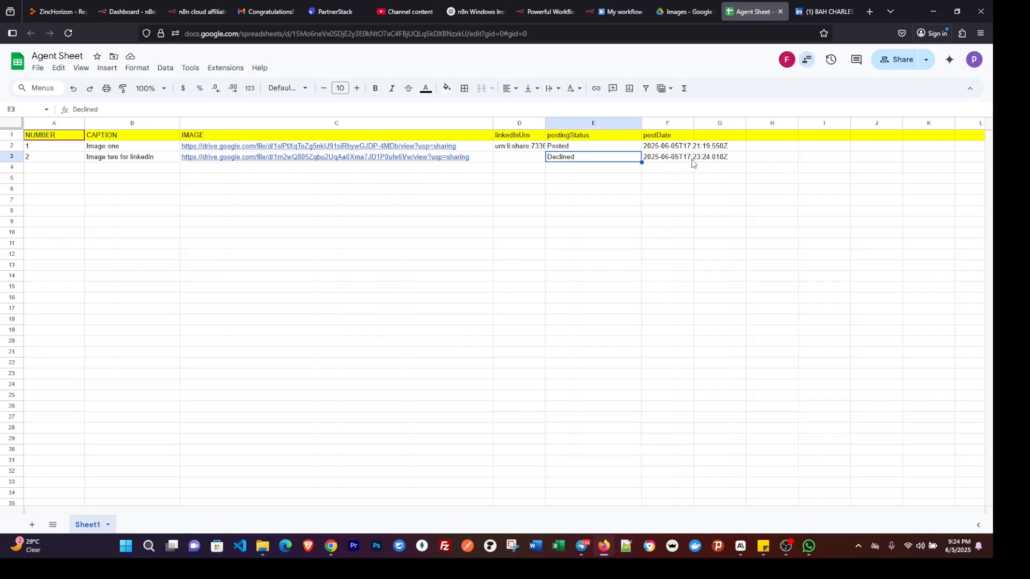
pyautogui.click(623, 11)
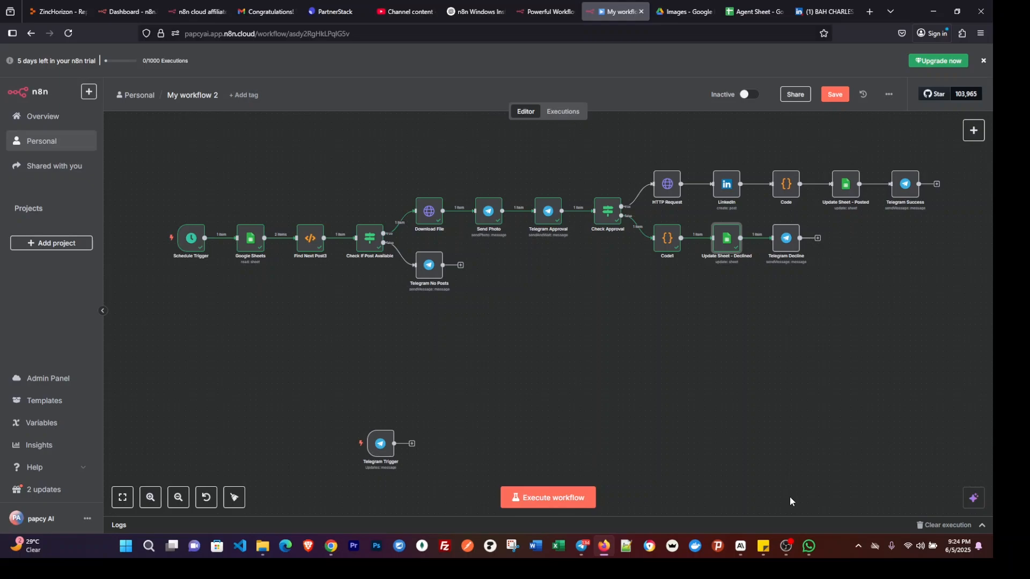
pyautogui.moveTo(791, 549)
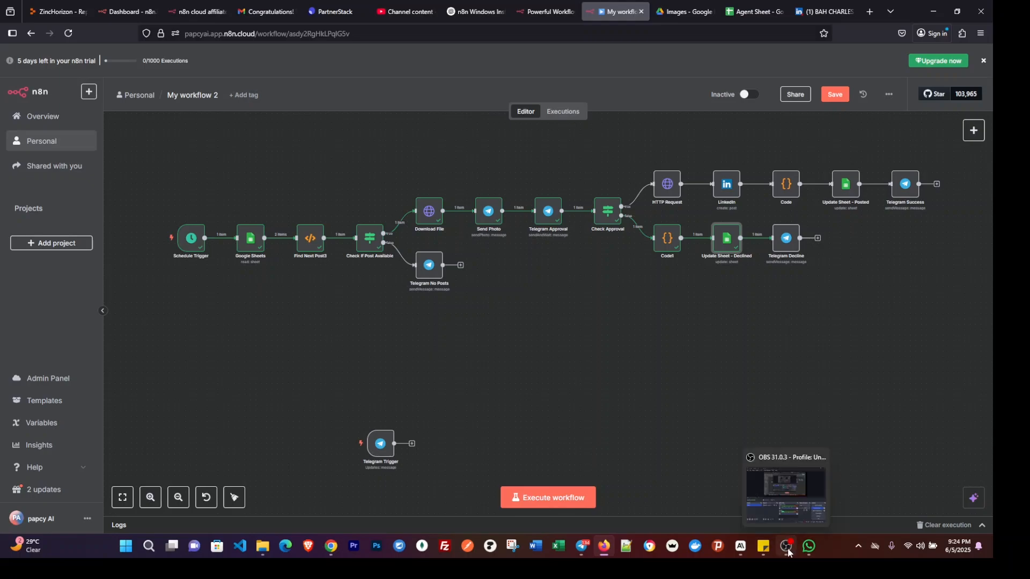